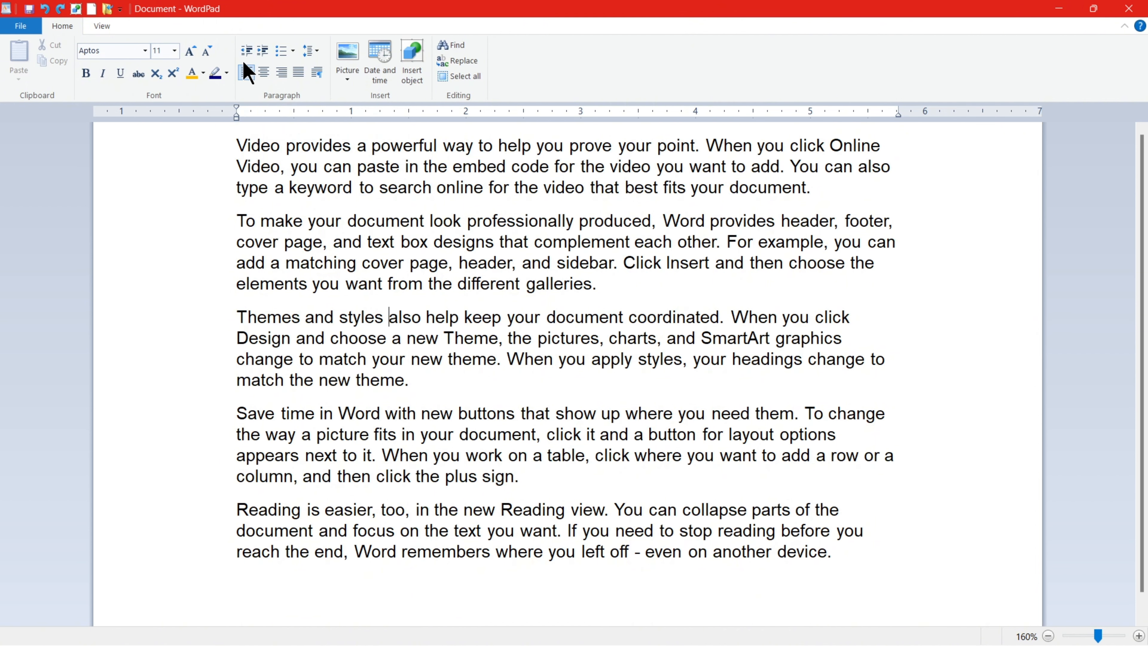
Step: Indent the first paragraph, starting "Video provides", by five levels to 2.5 inches
{"action": "left_click_drag", "start_coordinate": [803, 194], "coordinate": [237, 145]}
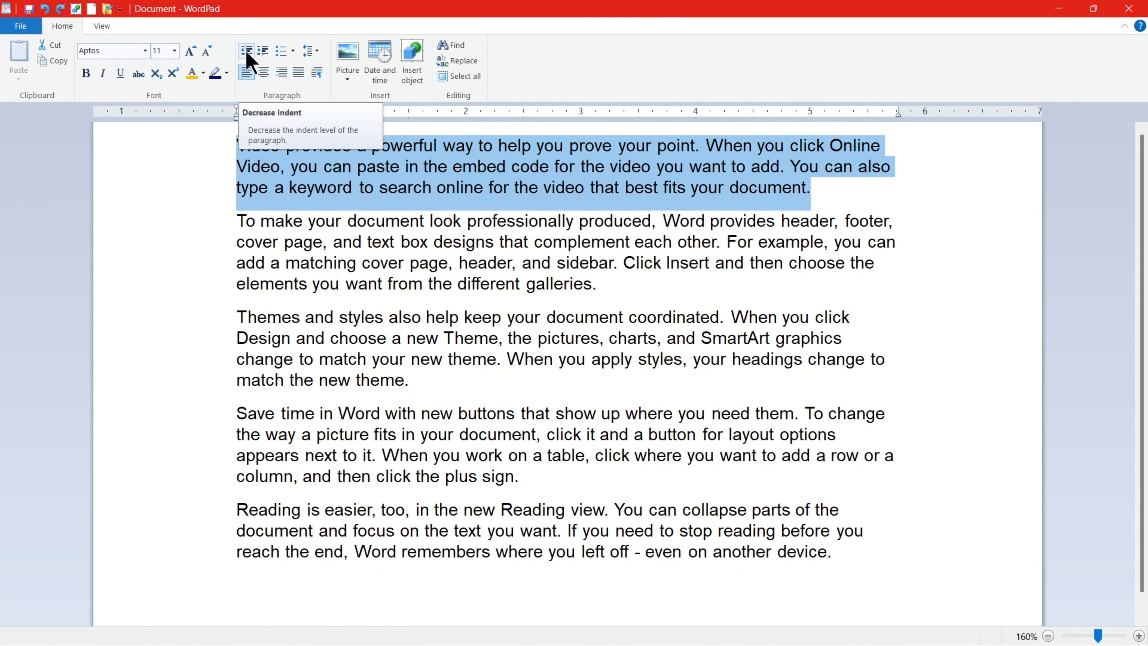
{"action": "left_click", "coordinate": [264, 55]}
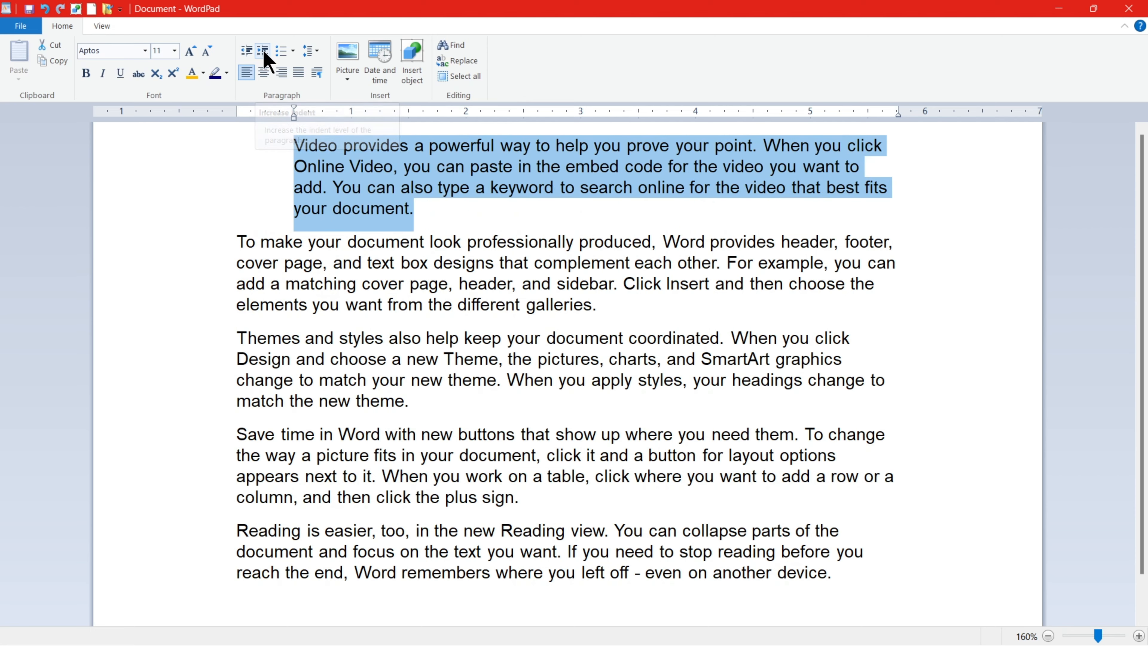
{"action": "left_click", "coordinate": [264, 54]}
{"action": "left_click", "coordinate": [264, 54]}
{"action": "left_click", "coordinate": [264, 55]}
{"action": "left_click", "coordinate": [264, 54]}
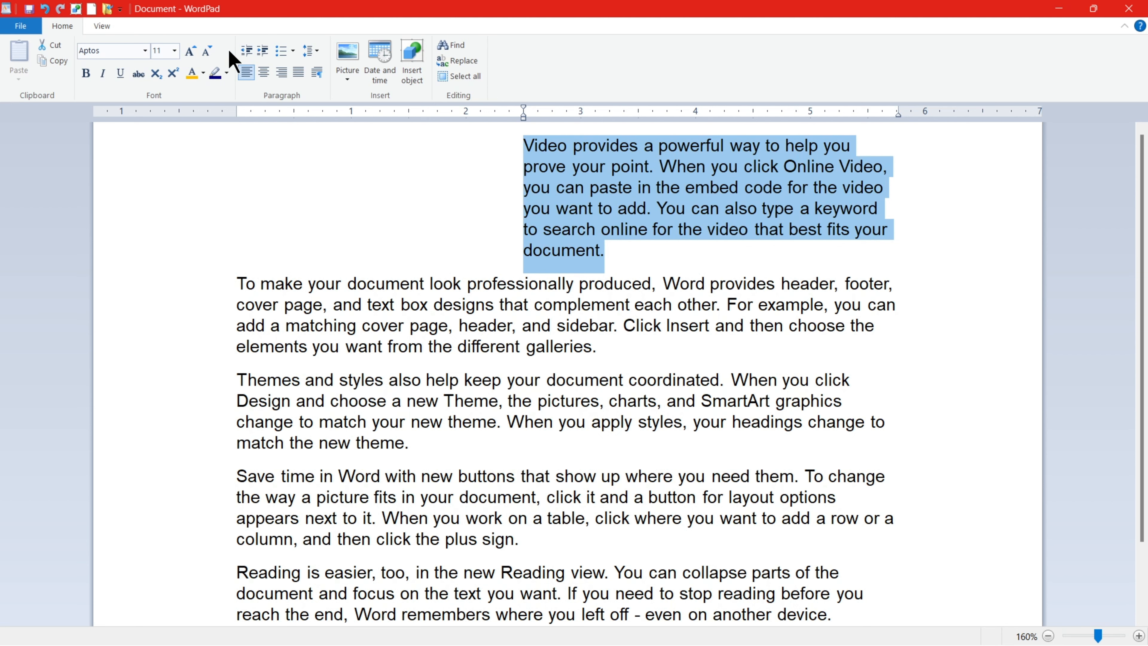
Step: Indent the second paragraph, starting "To make your document", by five levels to 2.5 inches
{"action": "left_click_drag", "start_coordinate": [606, 347], "coordinate": [238, 284]}
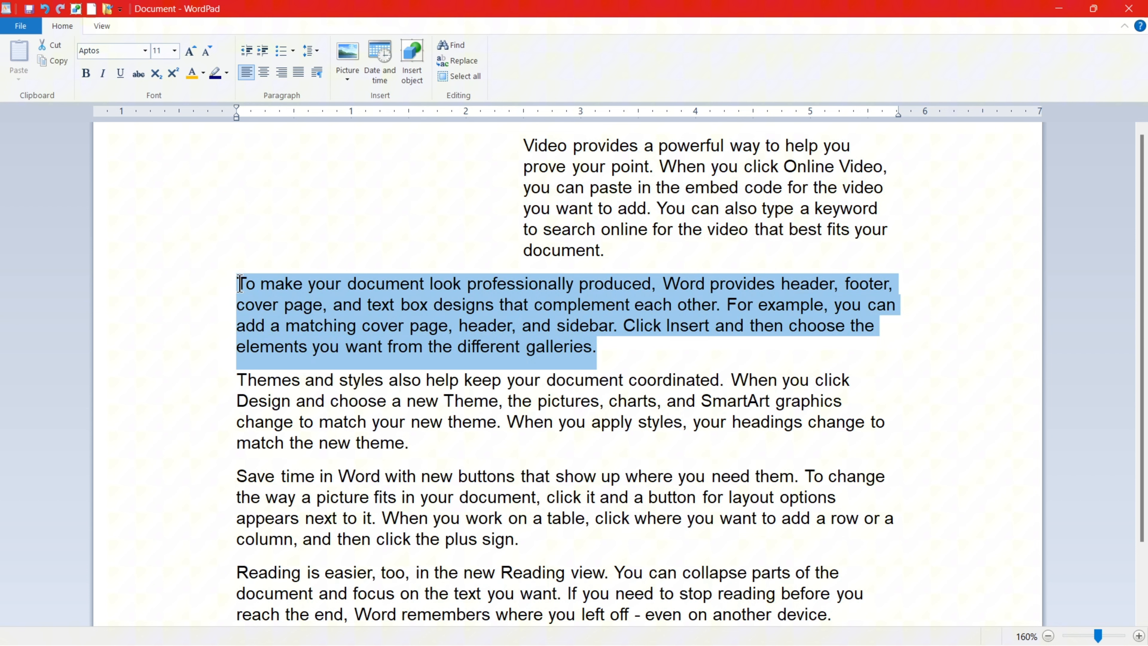
{"action": "left_click", "coordinate": [261, 51]}
{"action": "left_click", "coordinate": [261, 51]}
{"action": "left_click", "coordinate": [262, 51]}
{"action": "left_click", "coordinate": [261, 50]}
{"action": "left_click", "coordinate": [261, 51]}
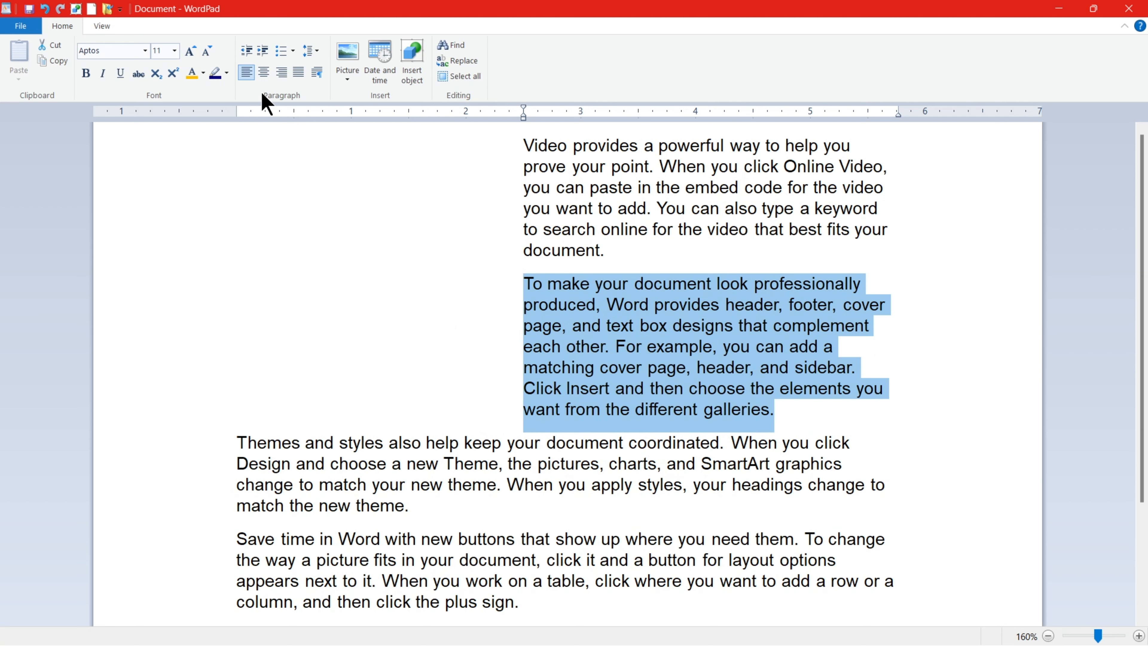
Step: Decrease the second paragraph's indent by five levels, back to the page margin
{"action": "left_click", "coordinate": [250, 53]}
{"action": "left_click", "coordinate": [251, 54]}
{"action": "left_click", "coordinate": [250, 53]}
{"action": "left_click", "coordinate": [251, 54]}
{"action": "left_click", "coordinate": [251, 54]}
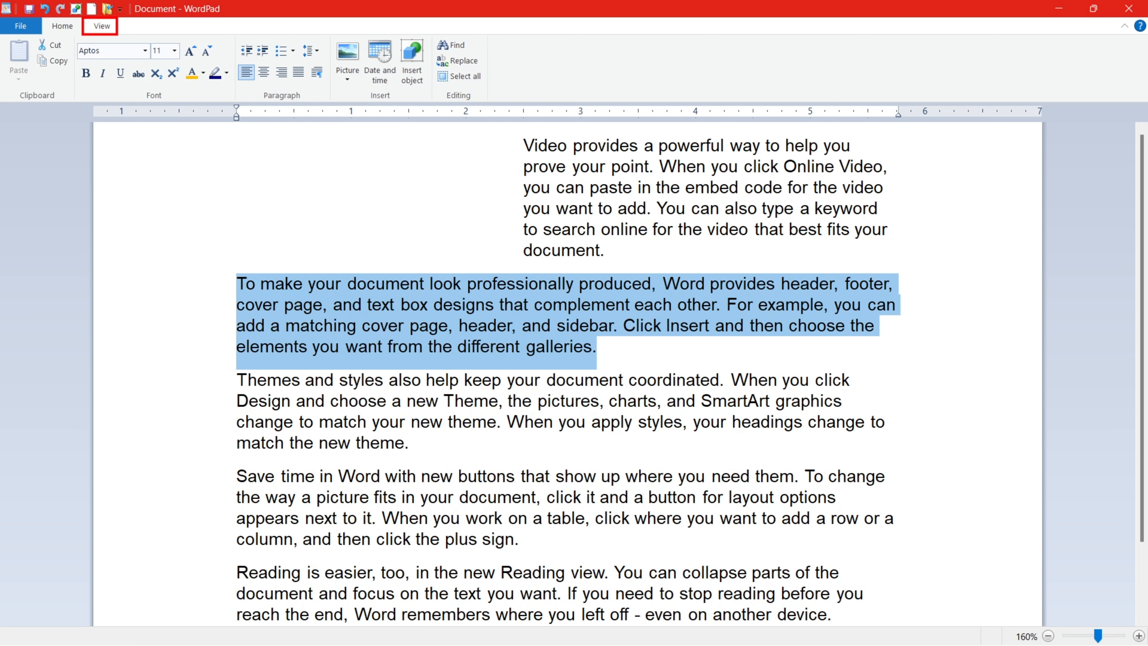
Step: Toggle the ruler's visibility off and on, leaving it shown, and return to the text formatting tools
{"action": "left_click", "coordinate": [104, 30]}
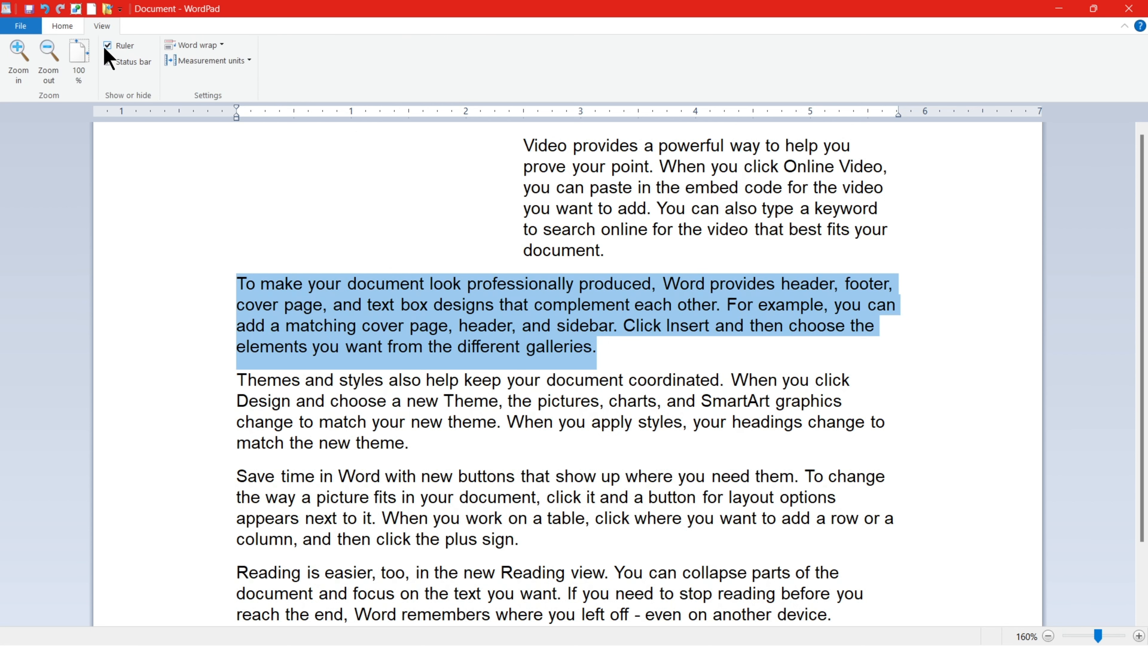
{"action": "left_click", "coordinate": [123, 47]}
{"action": "left_click", "coordinate": [122, 46]}
{"action": "left_click", "coordinate": [125, 45]}
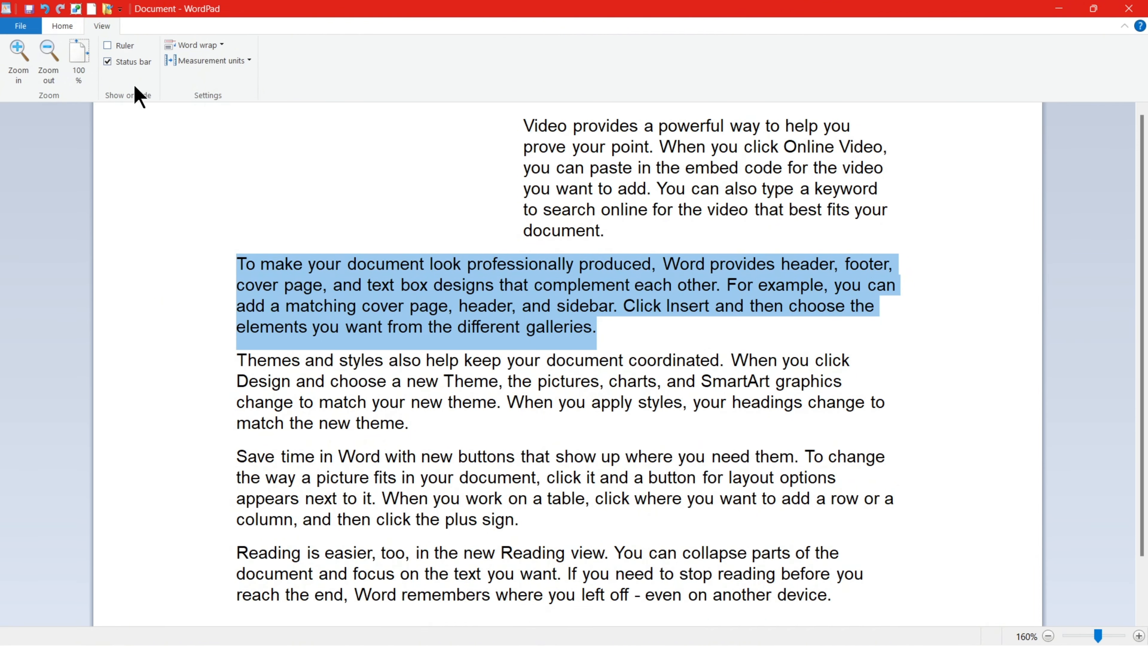
{"action": "left_click", "coordinate": [129, 44]}
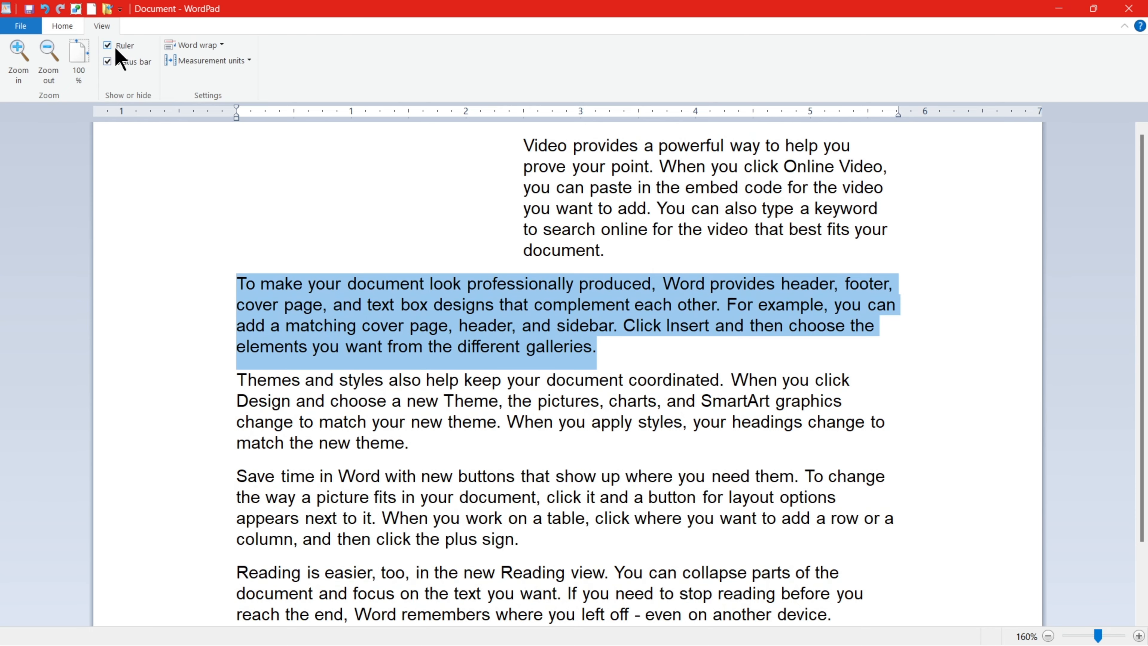
{"action": "left_click", "coordinate": [62, 26]}
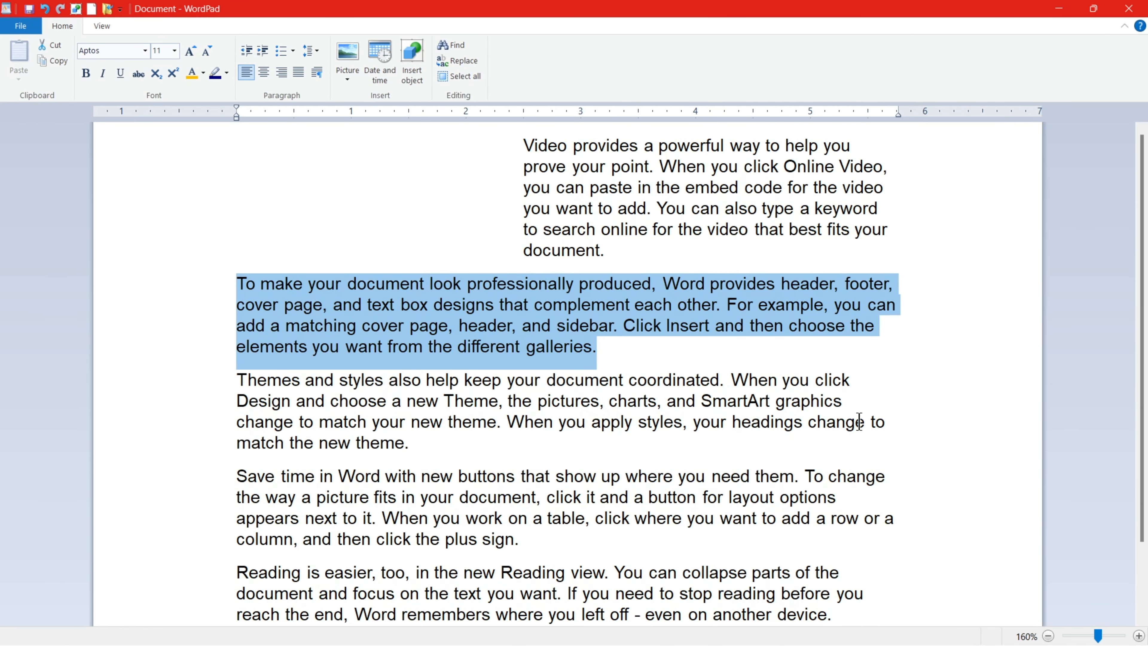
Step: Select the whole document's text and justify it
{"action": "scroll", "coordinate": [860, 419], "scroll_direction": "down", "scroll_amount": 2}
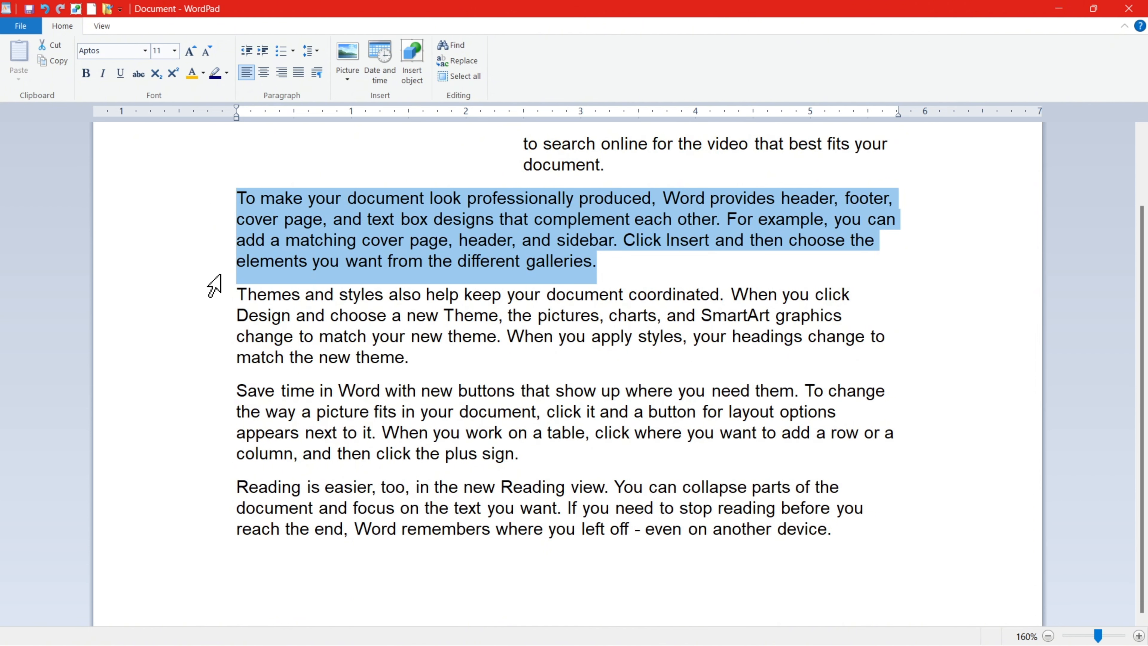
{"action": "scroll", "coordinate": [865, 280], "scroll_direction": "up", "scroll_amount": 1}
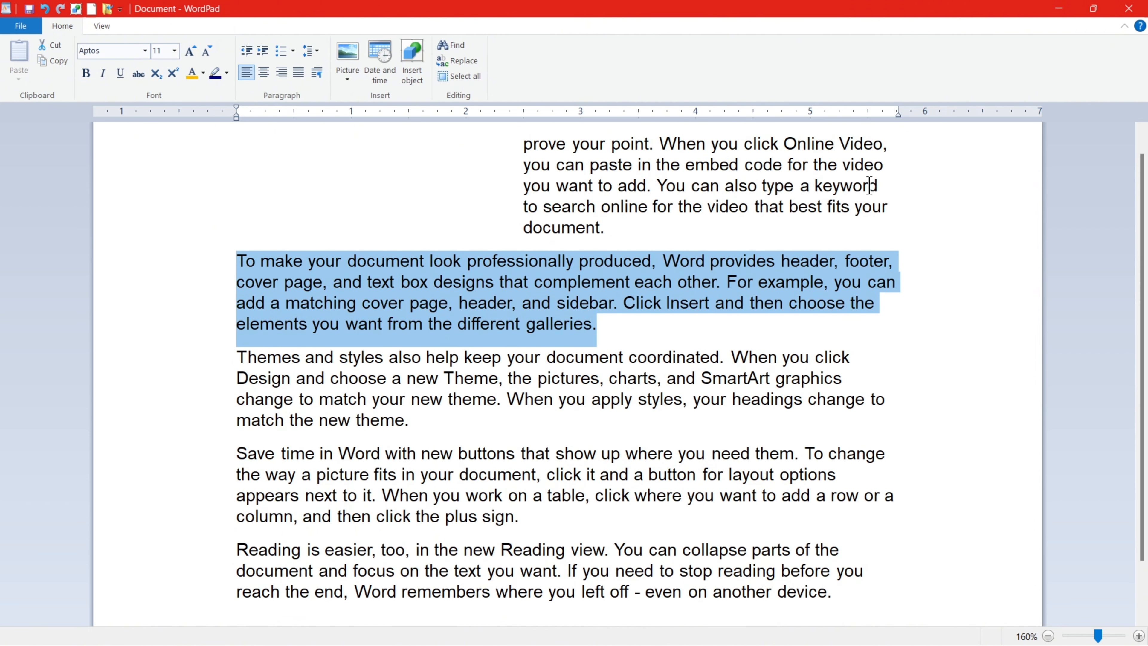
{"action": "left_click", "coordinate": [693, 319]}
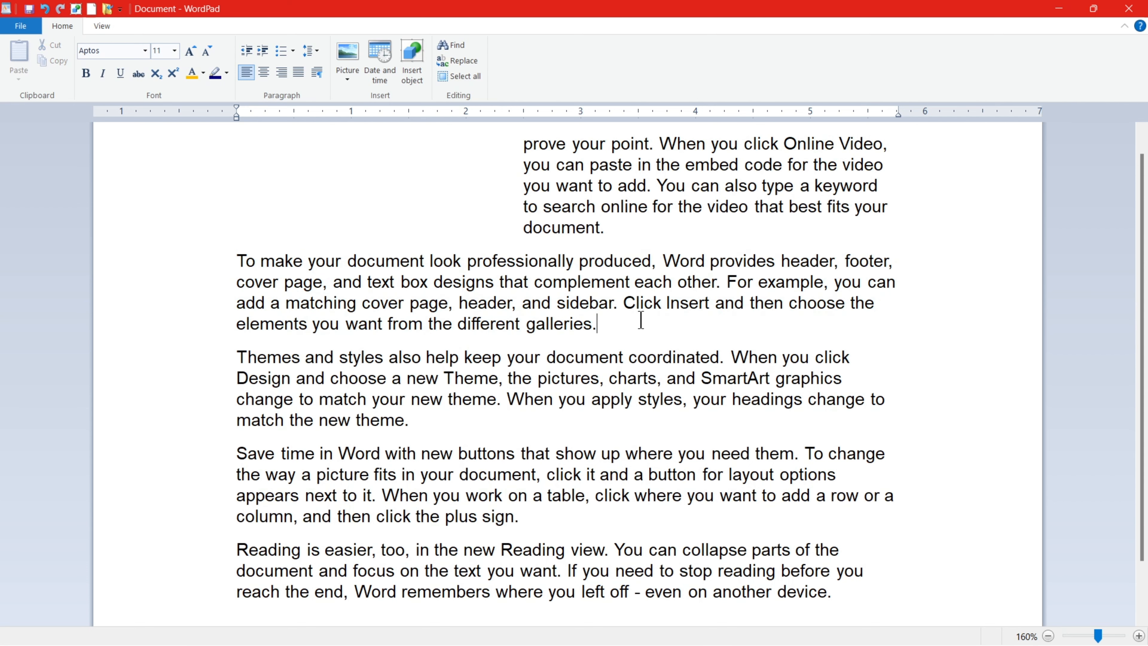
{"action": "left_click", "coordinate": [457, 76]}
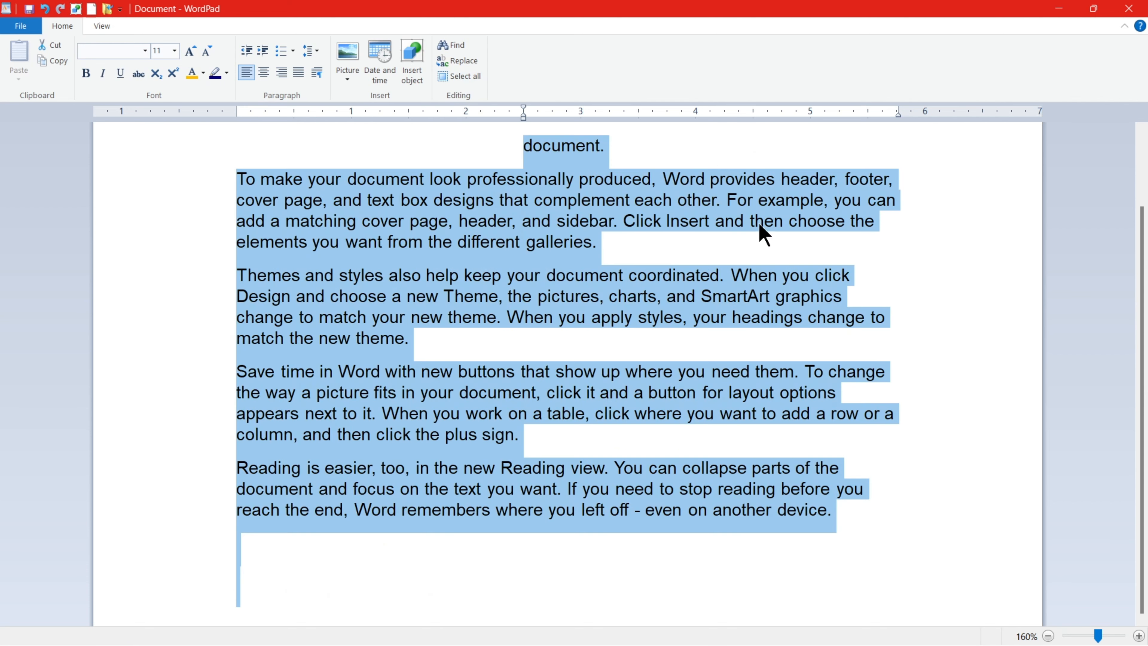
{"action": "scroll", "coordinate": [346, 141], "scroll_direction": "up", "scroll_amount": 1}
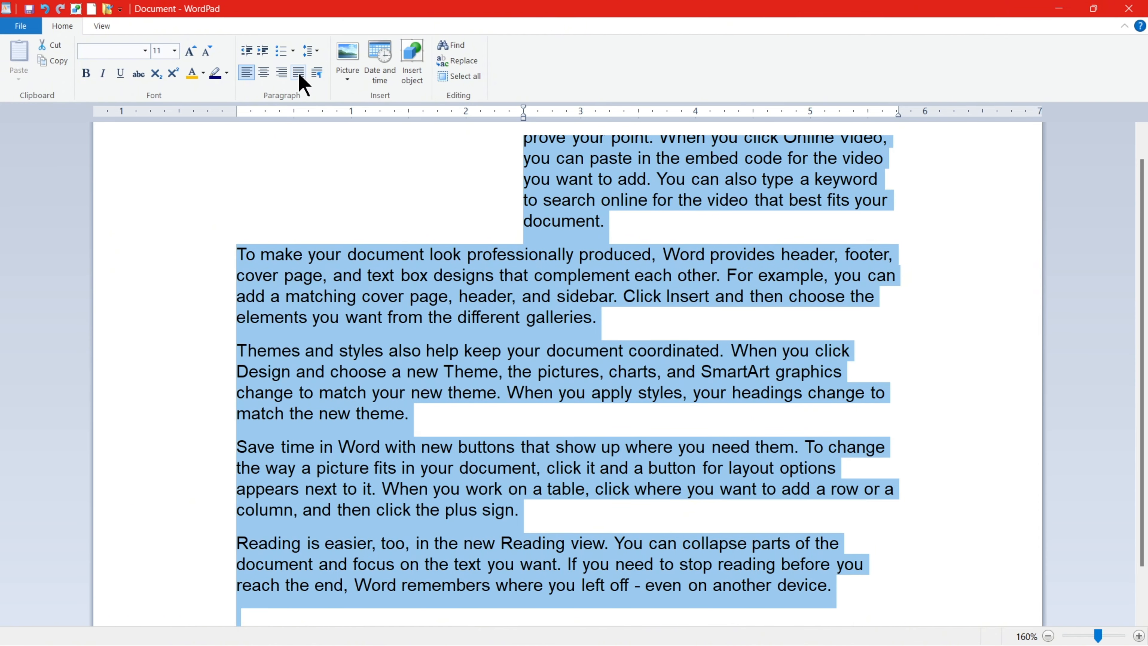
{"action": "left_click", "coordinate": [300, 76]}
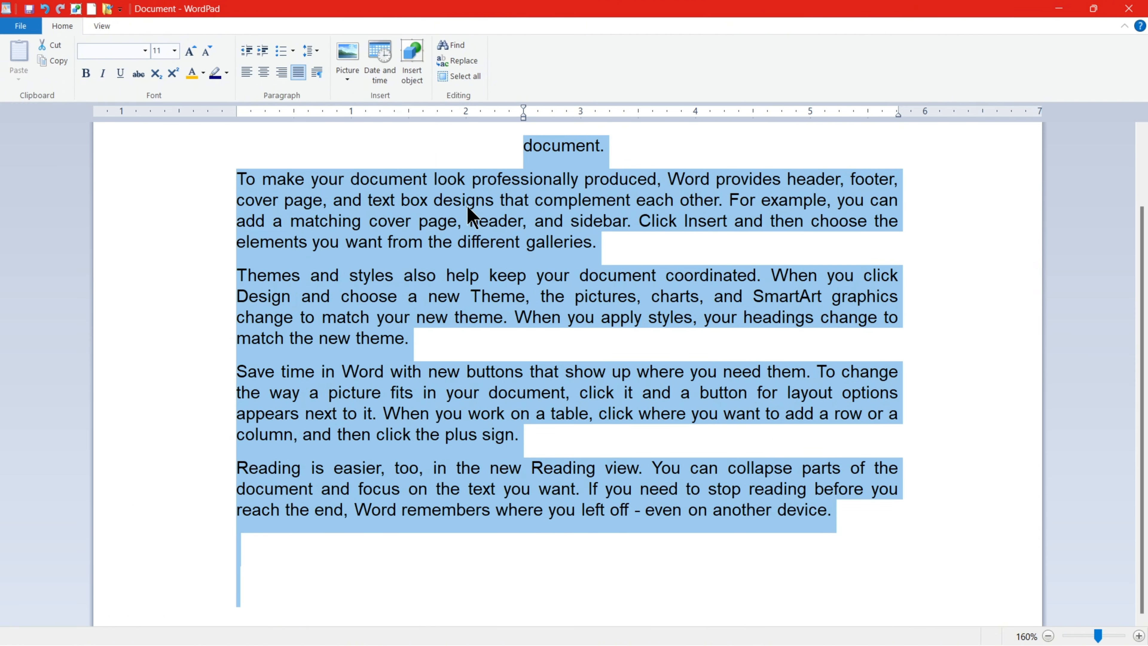
{"action": "scroll", "coordinate": [674, 266], "scroll_direction": "up", "scroll_amount": 2}
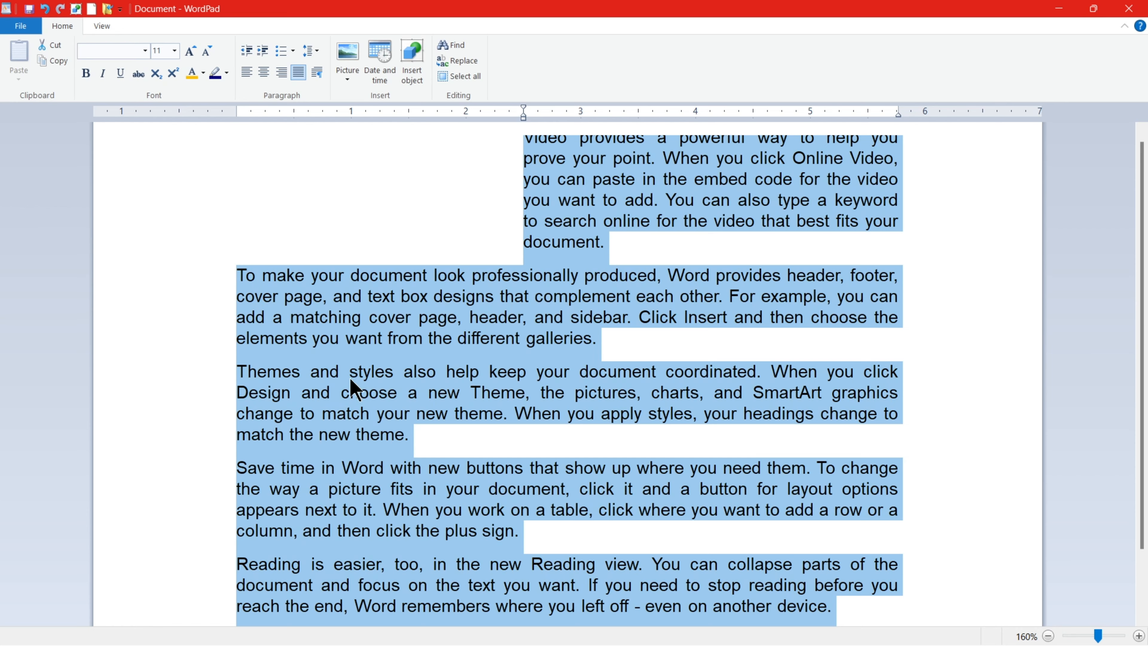
Step: Try a first-line indent of about 1.9 inches on the second paragraph, and reset it to the margin
{"action": "triple_click", "coordinate": [411, 305]}
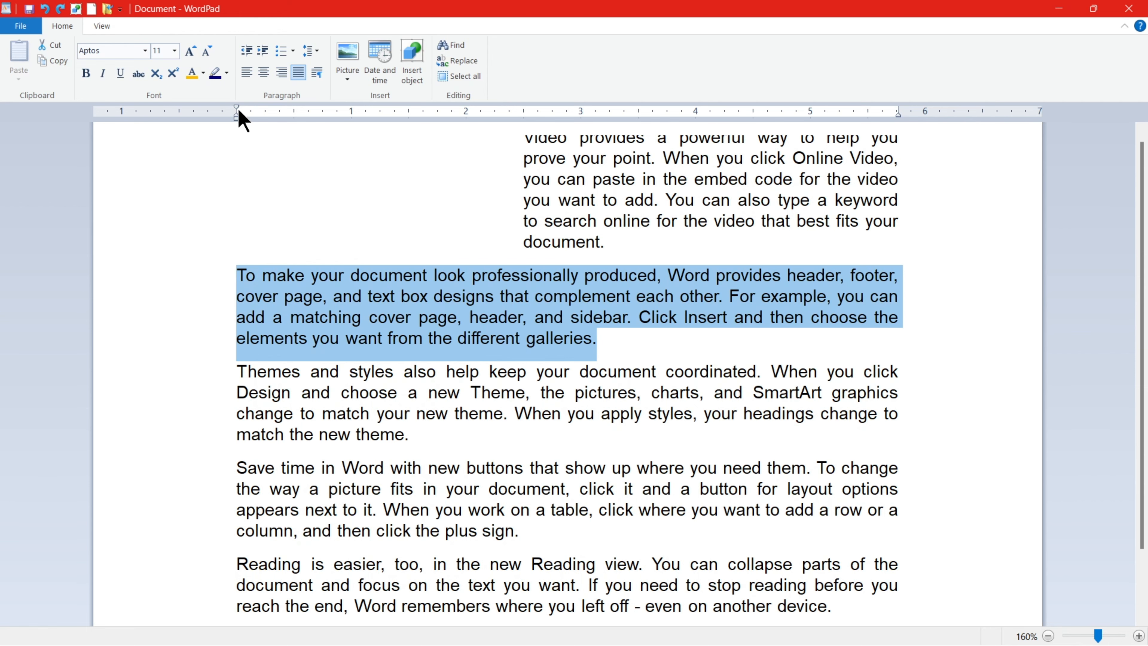
{"action": "left_click_drag", "start_coordinate": [236, 108], "coordinate": [299, 113]}
{"action": "left_click_drag", "start_coordinate": [424, 116], "coordinate": [451, 117]}
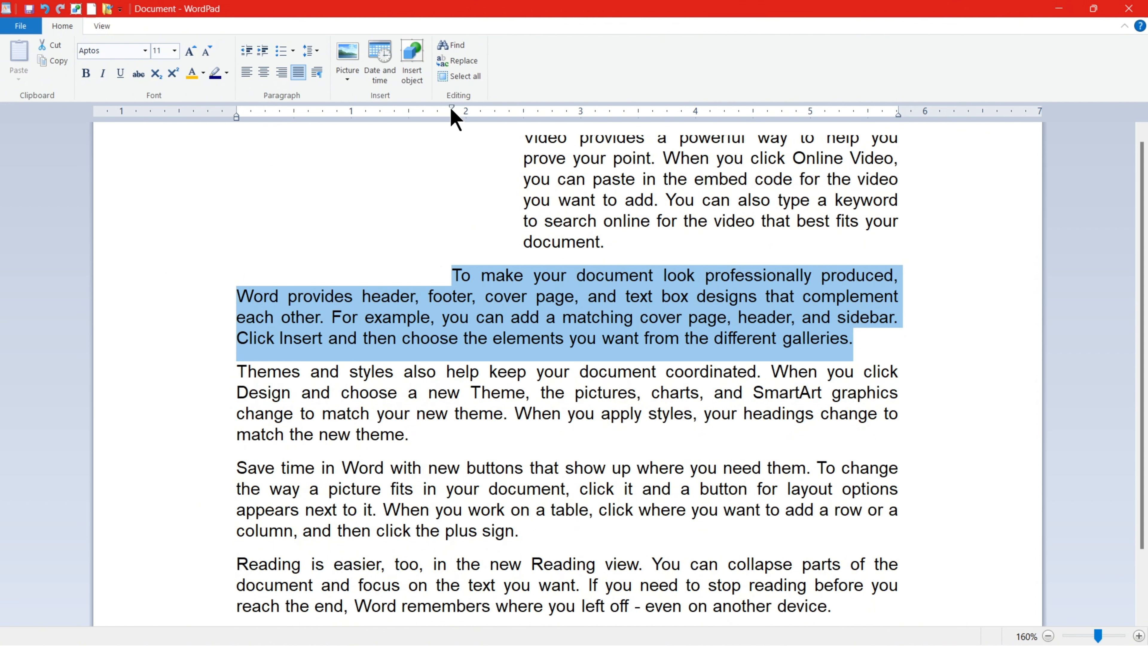
{"action": "left_click_drag", "start_coordinate": [452, 108], "coordinate": [237, 112]}
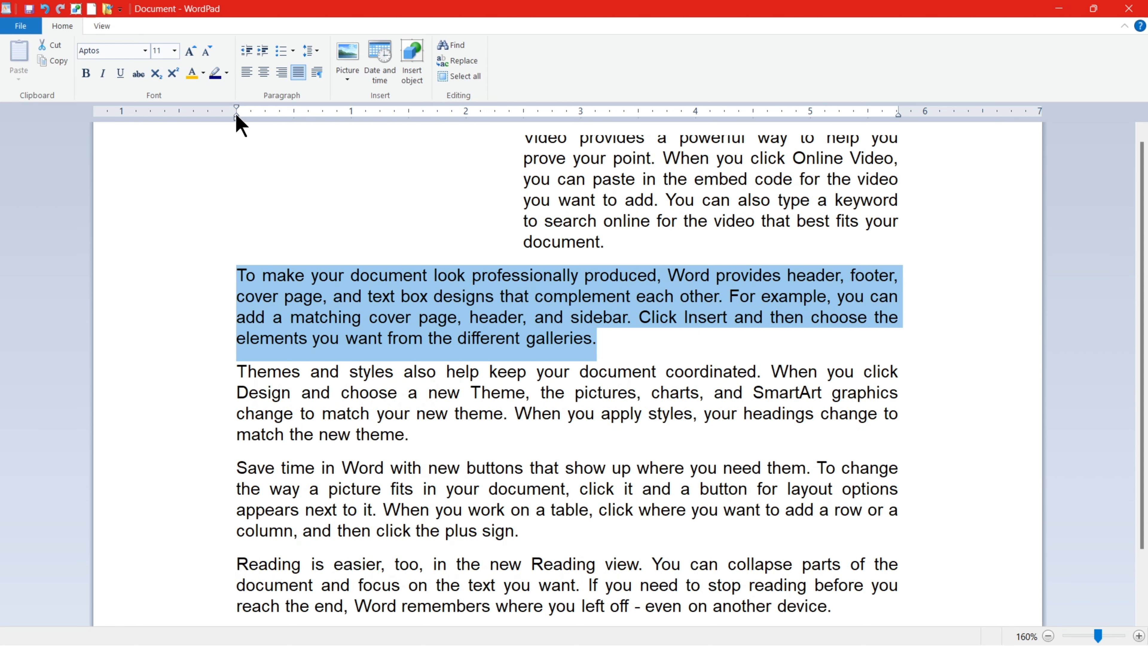
Step: Try a hanging indent of about 1.6 inches and a left indent of about 2.2 inches on the second paragraph, restoring both to the margin
{"action": "left_click_drag", "start_coordinate": [236, 119], "coordinate": [420, 118]}
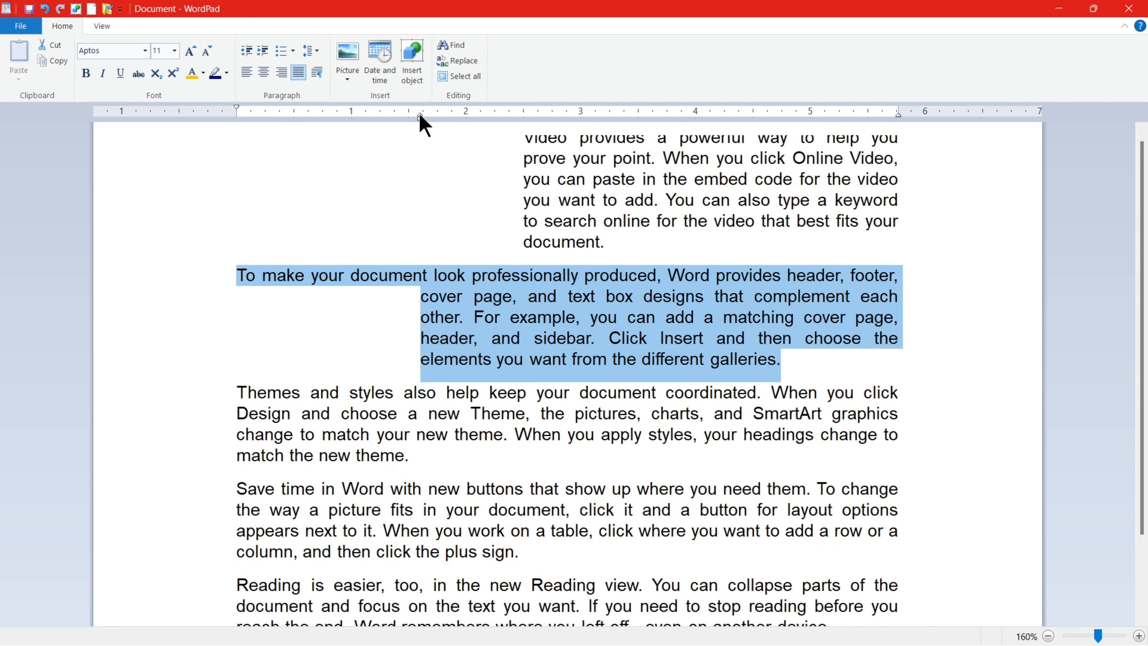
{"action": "mouse_move", "coordinate": [420, 116]}
{"action": "left_mouse_down"}
{"action": "mouse_move", "coordinate": [218, 120]}
{"action": "mouse_move", "coordinate": [221, 143]}
{"action": "mouse_move", "coordinate": [237, 122]}
{"action": "mouse_move", "coordinate": [286, 130]}
{"action": "left_mouse_up"}
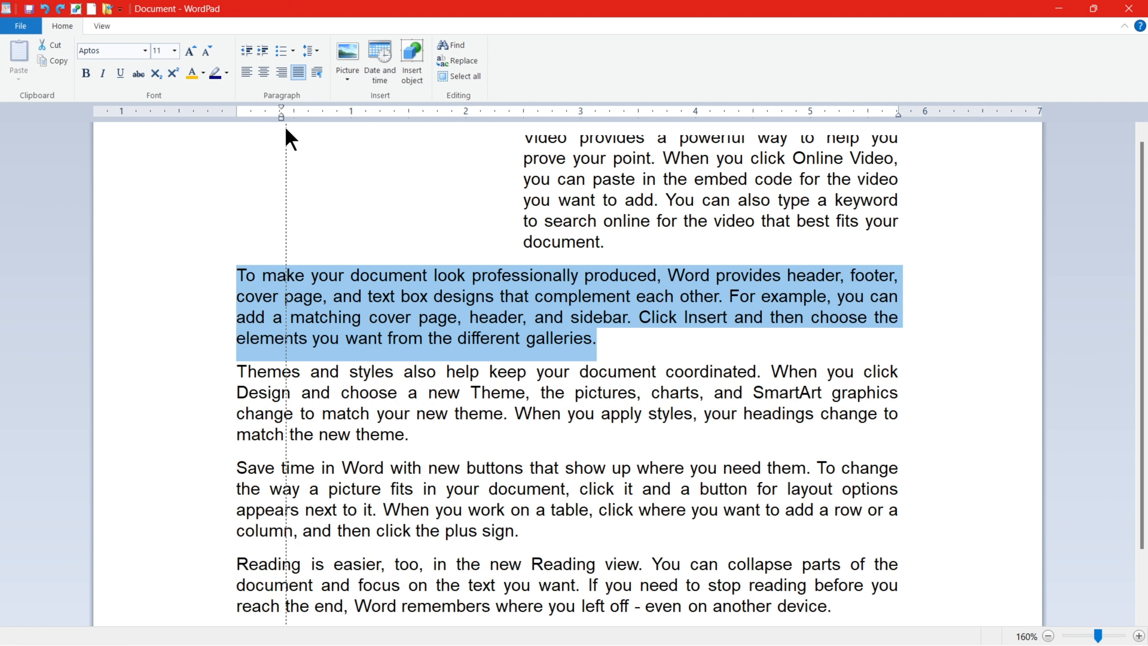
{"action": "left_click_drag", "start_coordinate": [423, 151], "coordinate": [492, 158]}
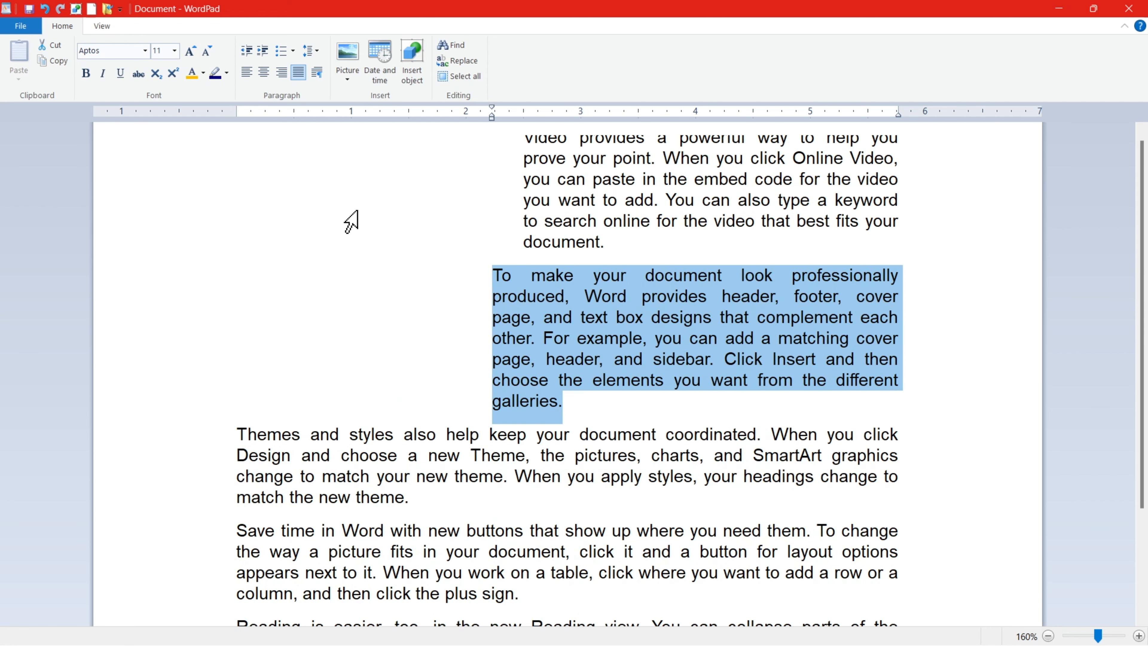
{"action": "key", "text": "ctrl+z"}
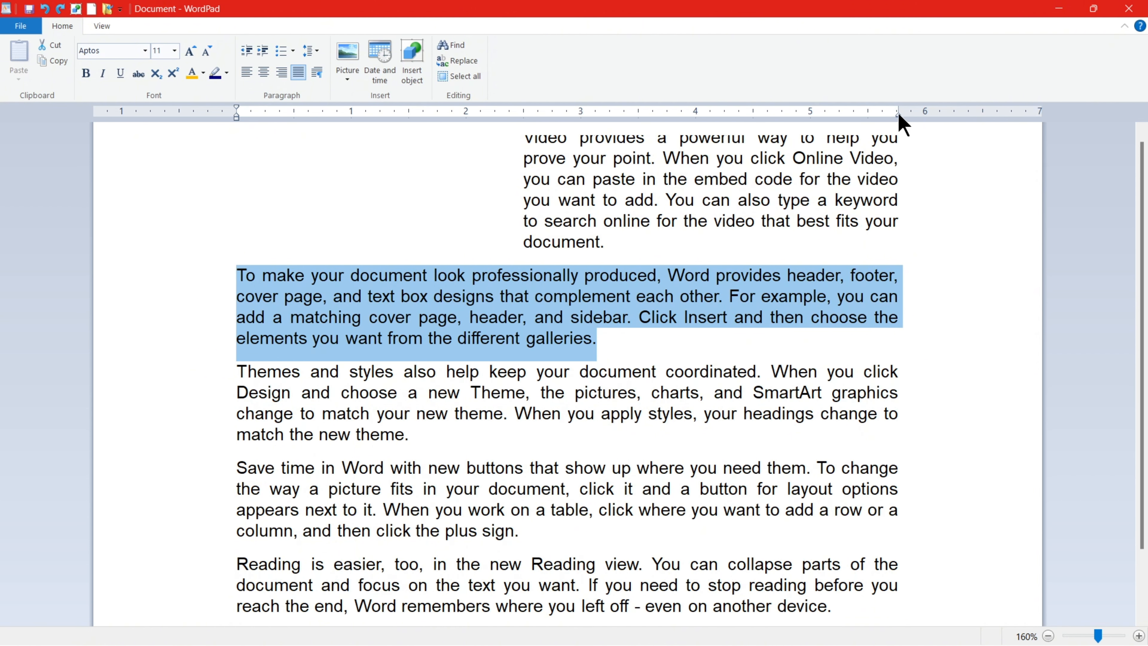
Step: Move the second paragraph's right indent to about the 2.9-inch mark on the ruler
{"action": "left_click_drag", "start_coordinate": [900, 114], "coordinate": [567, 137]}
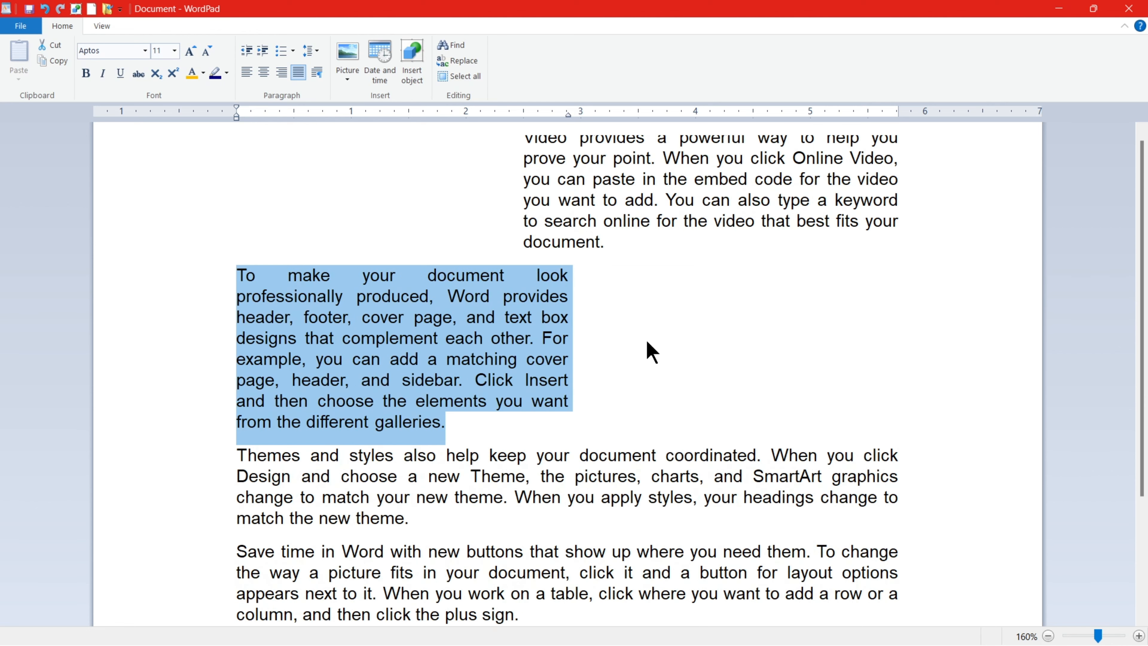
{"action": "scroll", "coordinate": [666, 311], "scroll_direction": "down", "scroll_amount": 1}
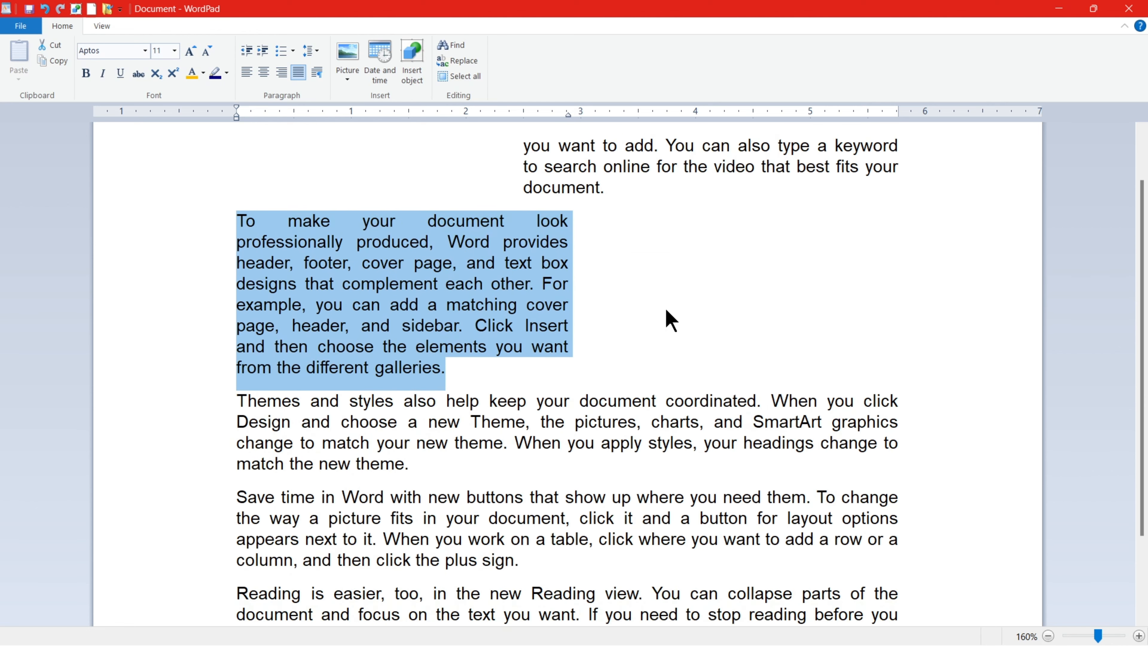
{"action": "scroll", "coordinate": [506, 443], "scroll_direction": "down", "scroll_amount": 1}
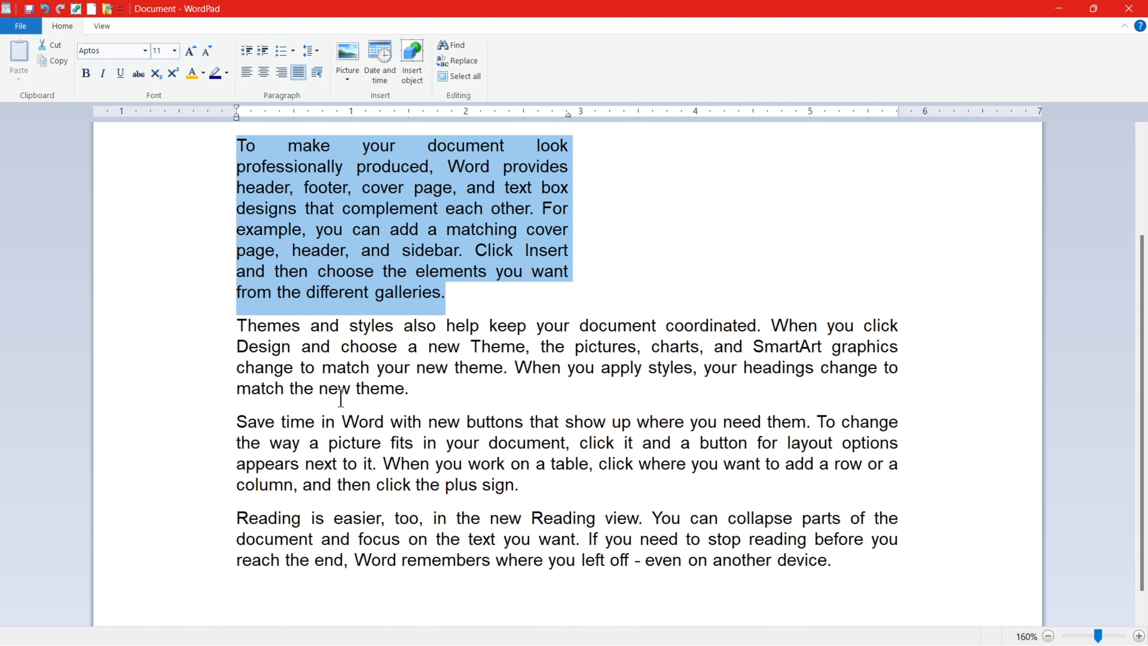
Step: Set the left indent of the third paragraph, starting "Themes and styles", to about 2.9 inches
{"action": "left_click", "coordinate": [224, 333]}
{"action": "left_click_drag", "start_coordinate": [240, 334], "coordinate": [425, 389]}
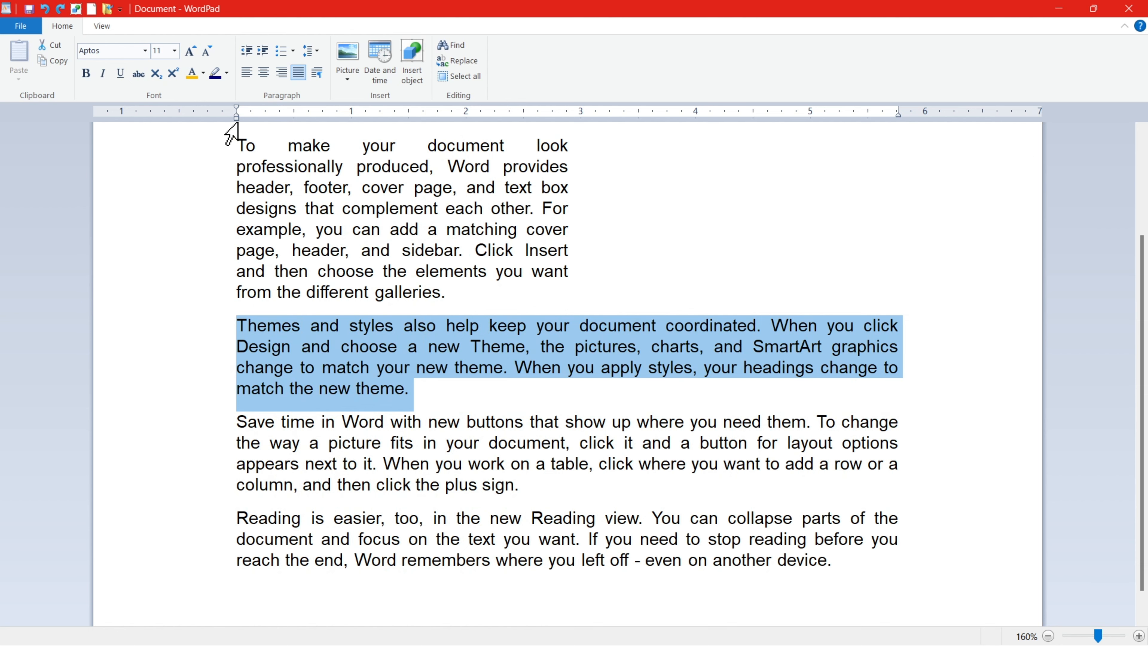
{"action": "left_click_drag", "start_coordinate": [245, 118], "coordinate": [564, 138]}
Step: Move the right indent of the fourth paragraph, starting "Save time in Word", to about the 2.9-inch mark on the ruler
{"action": "scroll", "coordinate": [872, 248], "scroll_direction": "down", "scroll_amount": 2}
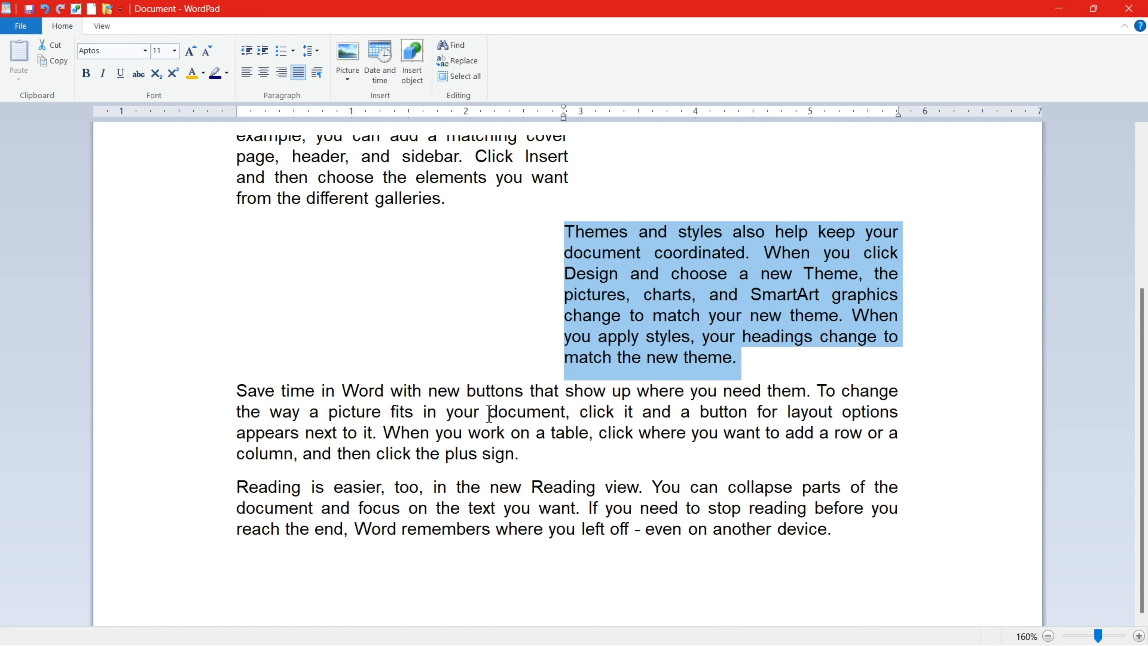
{"action": "left_click_drag", "start_coordinate": [536, 453], "coordinate": [248, 391]}
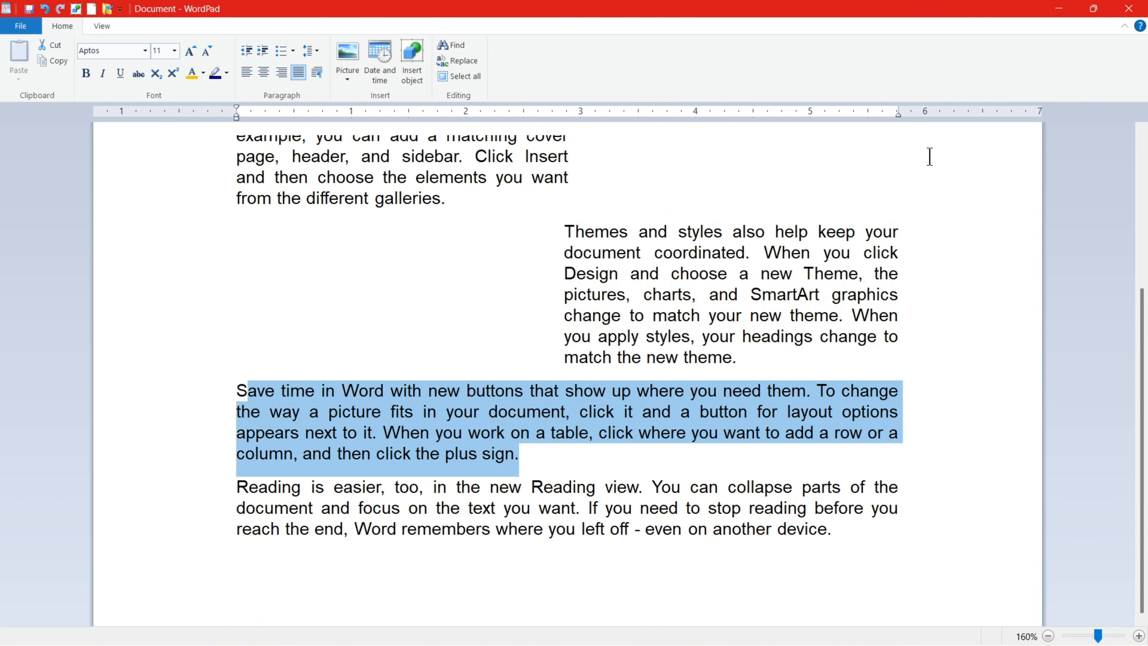
{"action": "left_click_drag", "start_coordinate": [899, 119], "coordinate": [565, 140]}
Step: Select the entire document and set a uniform left indent of about 0.2 inch for all paragraphs
{"action": "scroll", "coordinate": [651, 320], "scroll_direction": "up", "scroll_amount": 4}
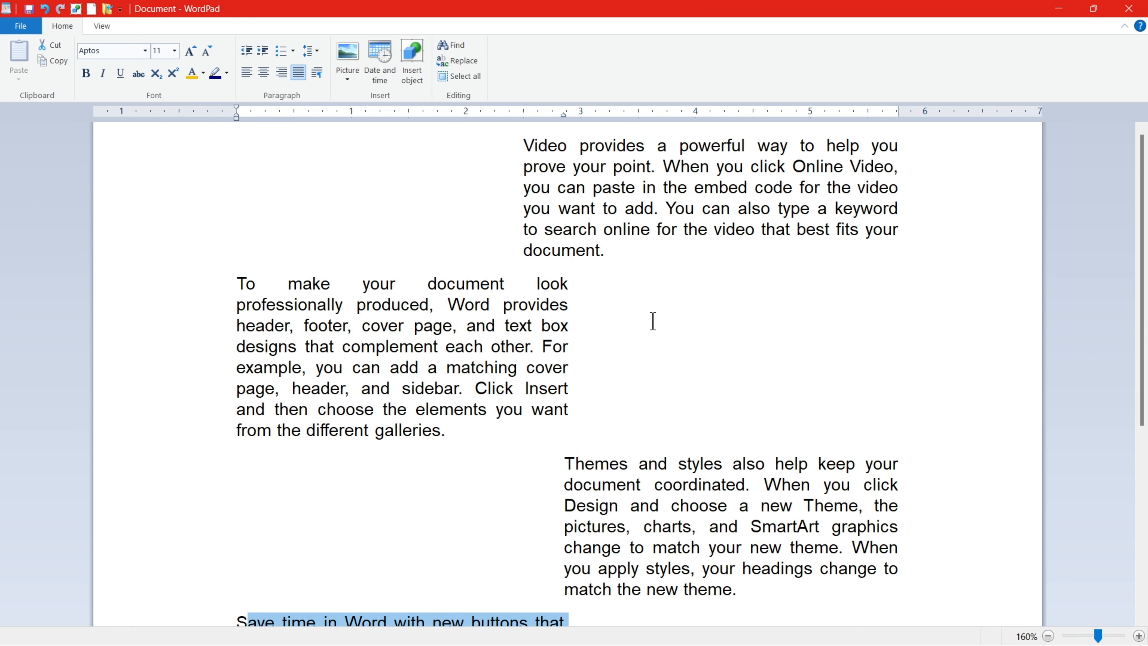
{"action": "scroll", "coordinate": [515, 274], "scroll_direction": "down", "scroll_amount": 5}
{"action": "scroll", "coordinate": [599, 281], "scroll_direction": "up", "scroll_amount": 5}
{"action": "key", "text": "ctrl+a"}
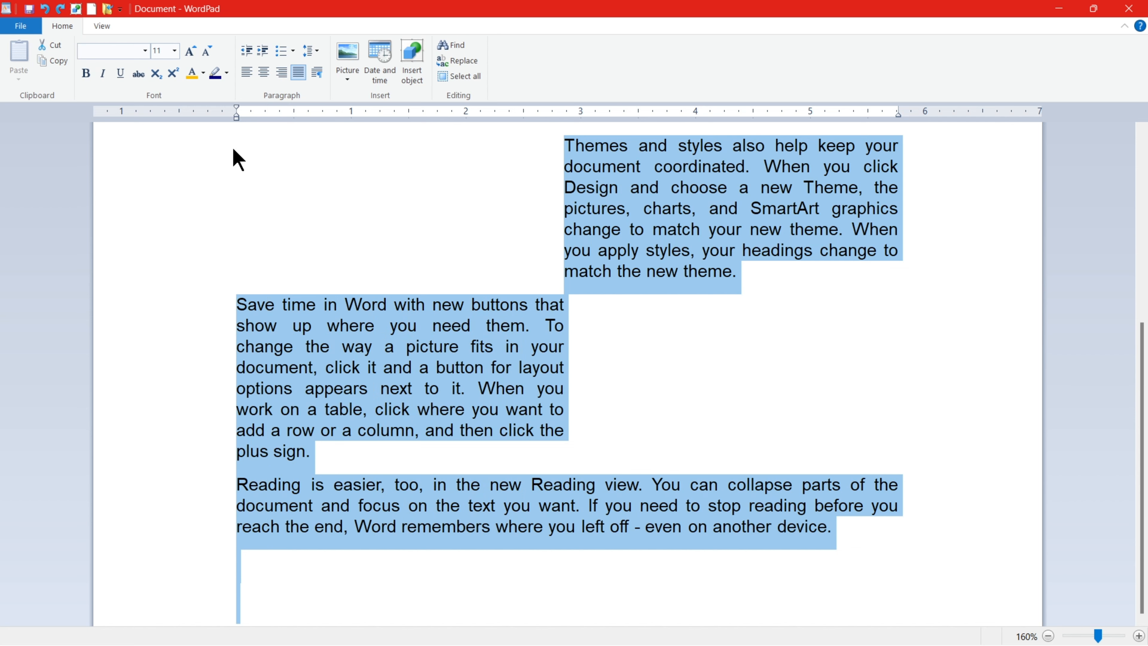
{"action": "scroll", "coordinate": [859, 190], "scroll_direction": "up", "scroll_amount": 3}
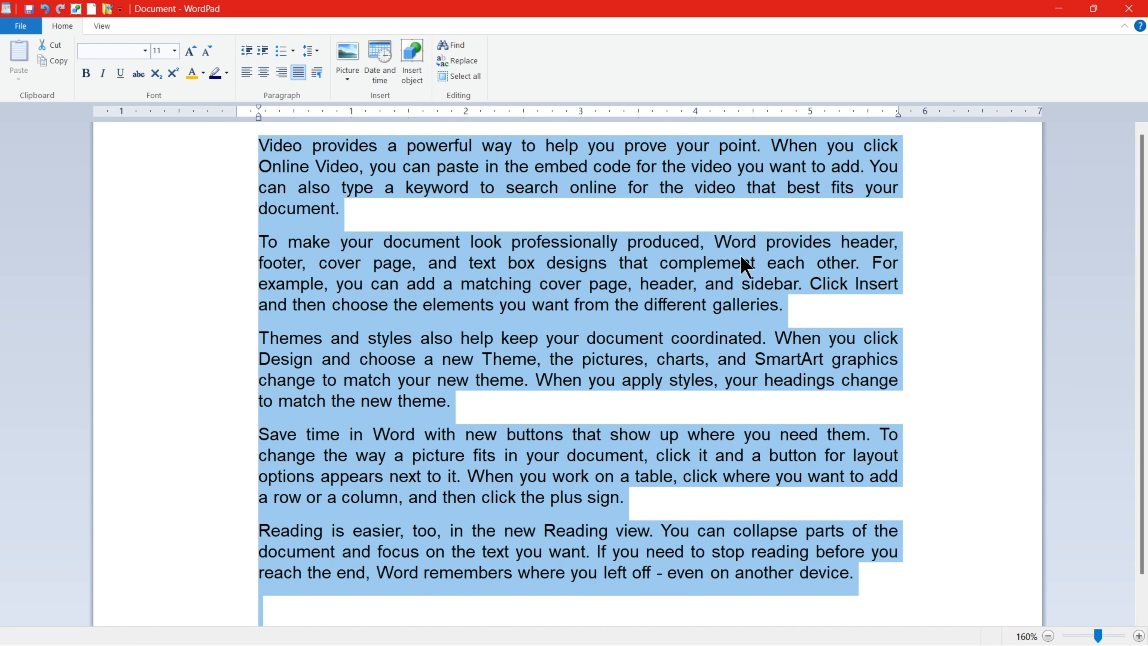
{"action": "scroll", "coordinate": [538, 295], "scroll_direction": "down", "scroll_amount": 1}
{"action": "scroll", "coordinate": [556, 297], "scroll_direction": "up", "scroll_amount": 1}
Step: Reset only the second paragraph's left indent to the page margin
{"action": "left_click", "coordinate": [458, 242]}
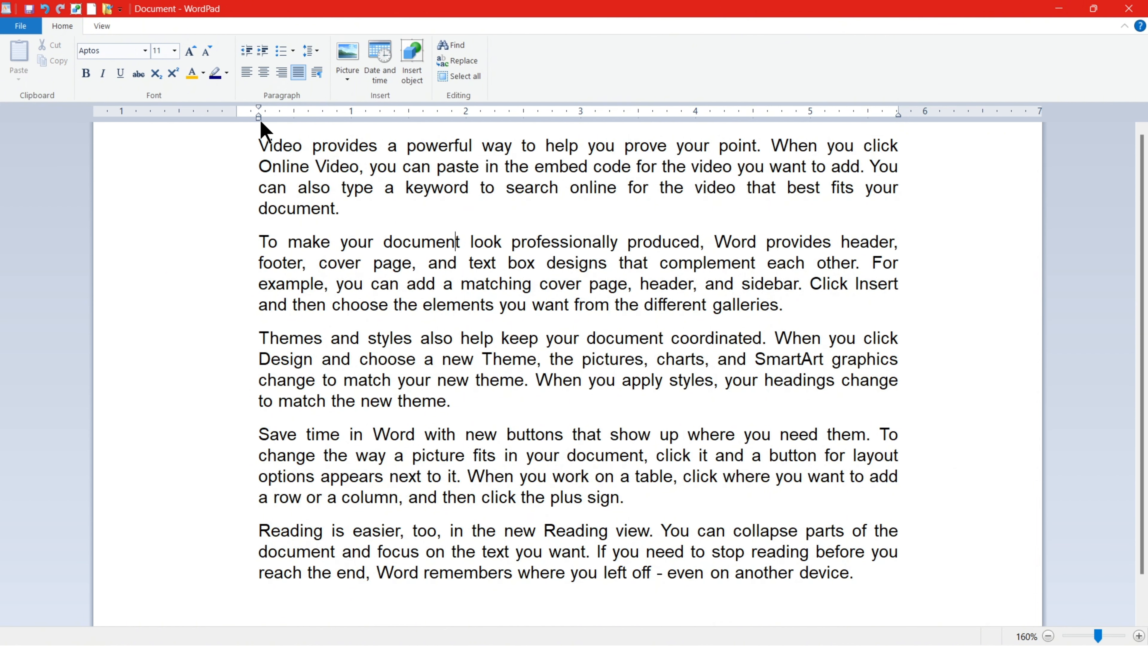
{"action": "left_click_drag", "start_coordinate": [237, 133], "coordinate": [236, 132]}
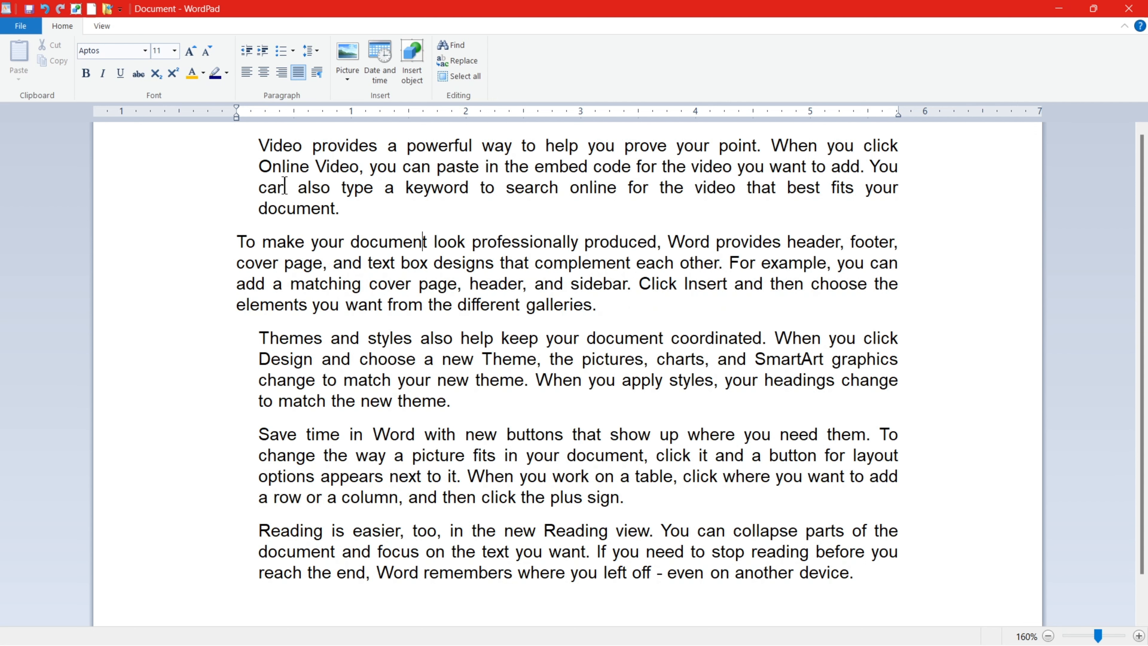
Step: Select the entire document and reset the left indent of all paragraphs to the page margin
{"action": "key", "text": "ctrl+a"}
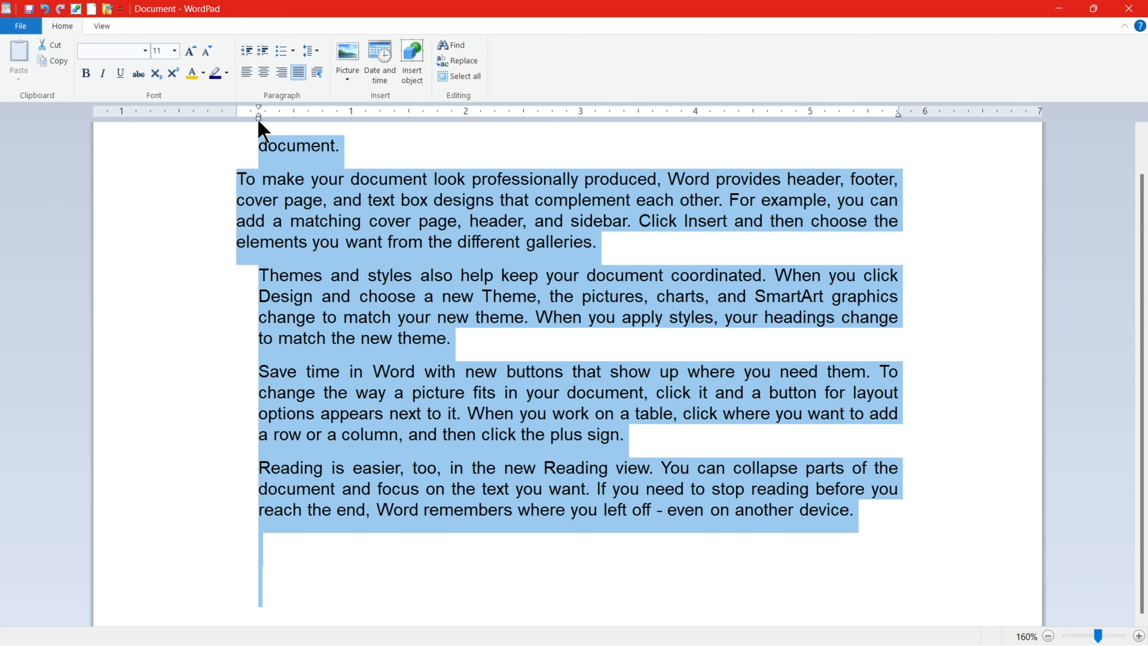
{"action": "left_click_drag", "start_coordinate": [259, 119], "coordinate": [236, 117]}
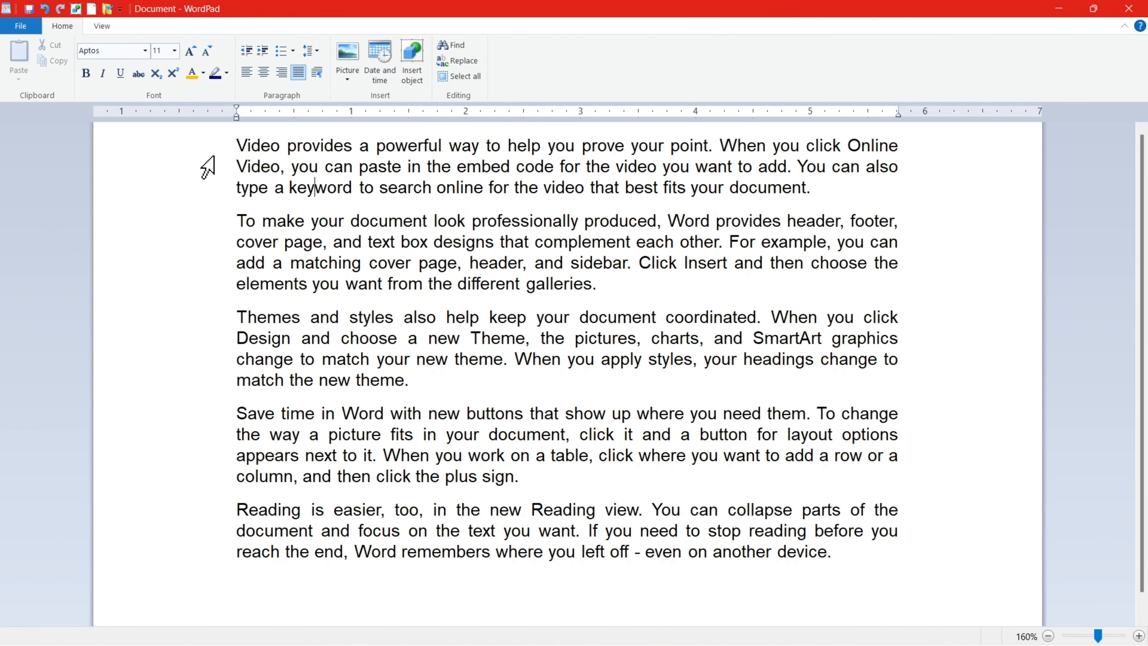
Step: Insert two blank lines above the first paragraph, starting "Video provides"
{"action": "left_click", "coordinate": [238, 145]}
{"action": "key", "text": "Return"}
{"action": "key", "text": "Return"}
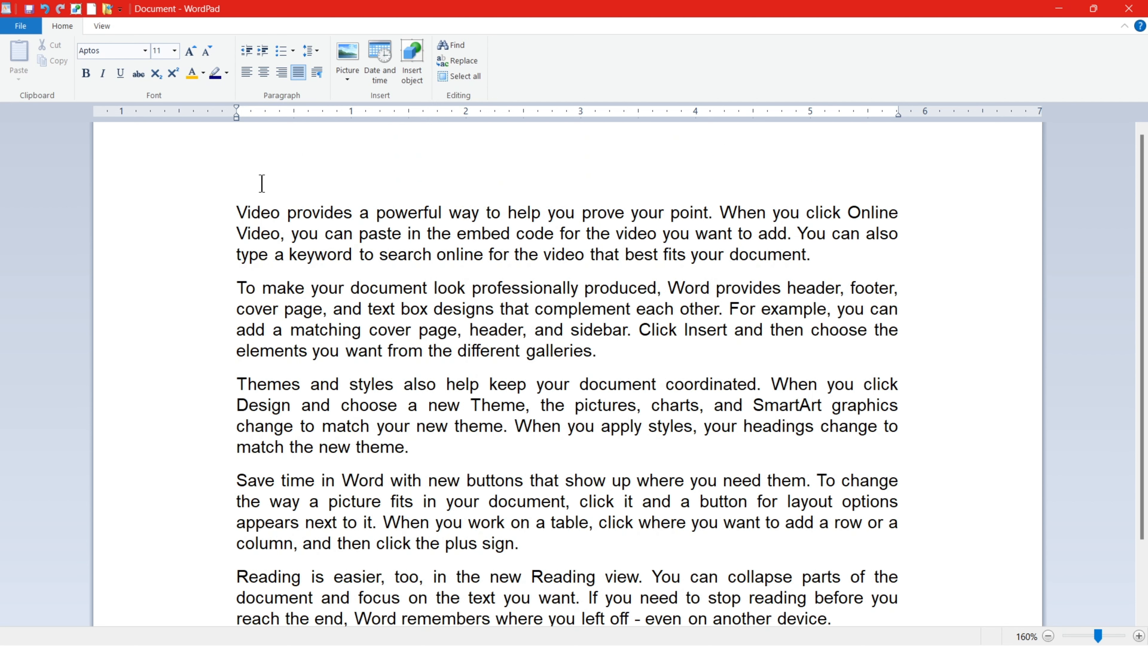
Step: Move the text cursor through the default tab stops on the blank line above the first paragraph
{"action": "key", "text": "Tab"}
{"action": "key", "text": "Tab"}
{"action": "key", "text": "BackSpace"}
{"action": "key", "text": "BackSpace"}
{"action": "key", "text": "Tab"}
{"action": "key", "text": "Tab"}
{"action": "key", "text": "Tab"}
{"action": "key", "text": "Tab"}
{"action": "key", "text": "Tab"}
{"action": "key", "text": "Tab"}
{"action": "key", "text": "Tab"}
{"action": "key", "text": "Tab"}
Step: Set custom tab stops at the 3-inch and 5-inch marks and tab to them on the blank lines above the first paragraph
{"action": "key", "text": "Home"}
{"action": "left_click_drag", "start_coordinate": [277, 112], "coordinate": [583, 126]}
{"action": "key", "text": "Tab"}
{"action": "key", "text": "BackSpace"}
{"action": "key", "text": "Tab"}
{"action": "key", "text": "Tab"}
{"action": "key", "text": "Tab"}
{"action": "key", "text": "Tab"}
{"action": "key", "text": "Return"}
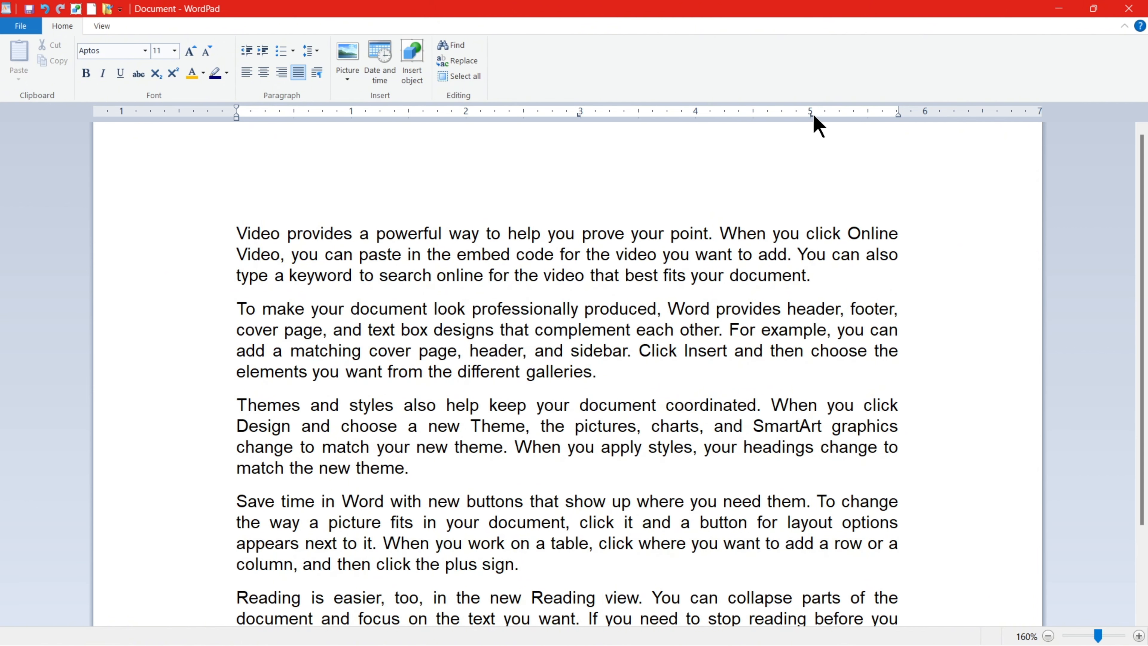
{"action": "key", "text": "Return"}
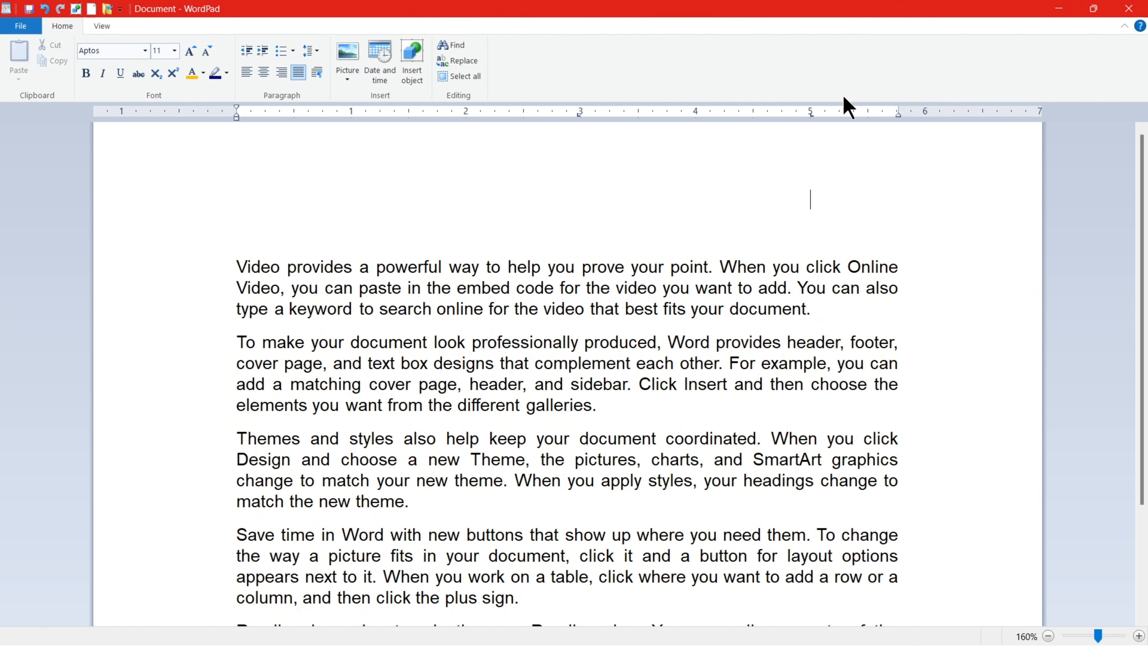
{"action": "key", "text": "Return"}
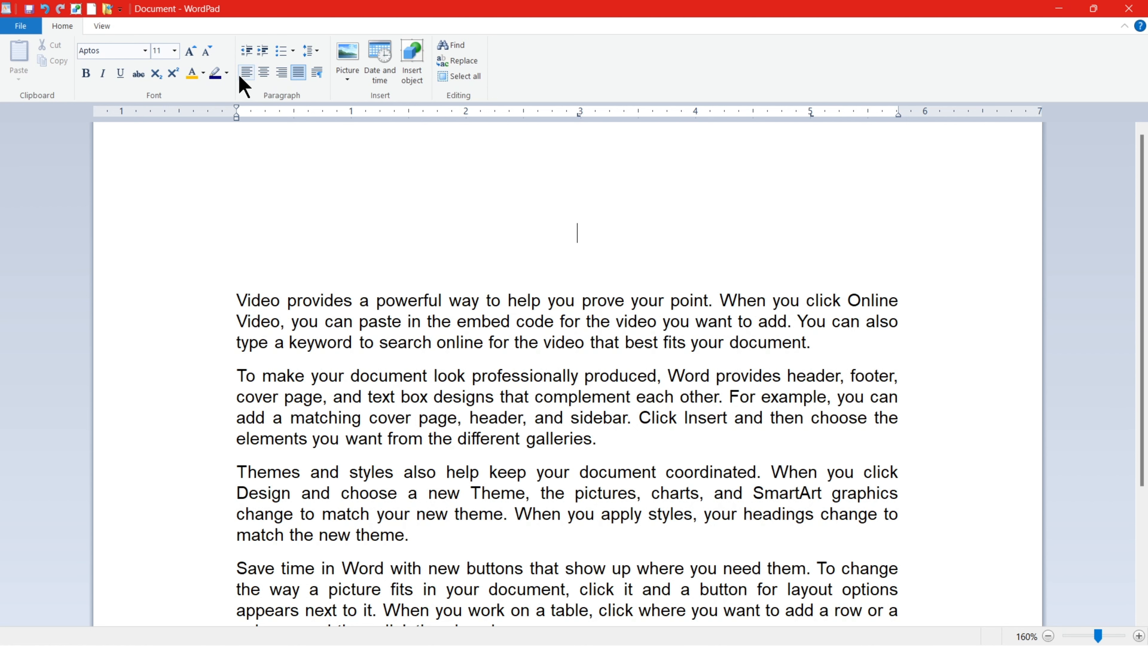
Step: Add the heading "HOME TAB K GROUPS LIST:" in capitals on a new line above the first paragraph
{"action": "key", "text": "Return"}
{"action": "key", "text": "Caps_Lock"}
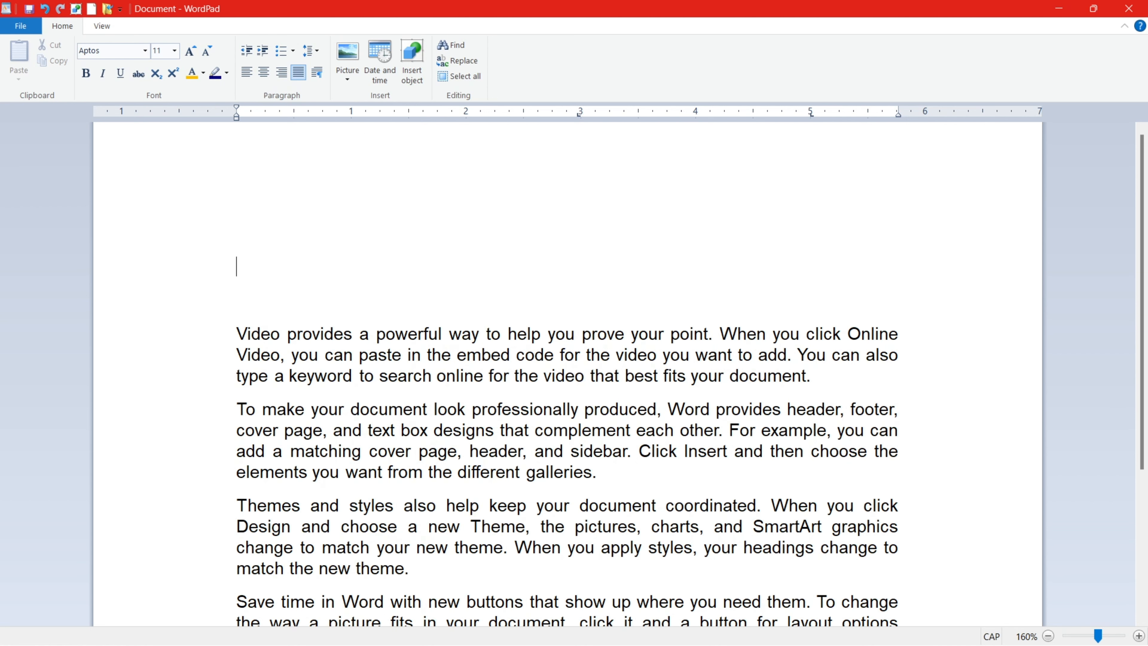
{"action": "type", "text": "HOME TAB K GROUPS LIST:"}
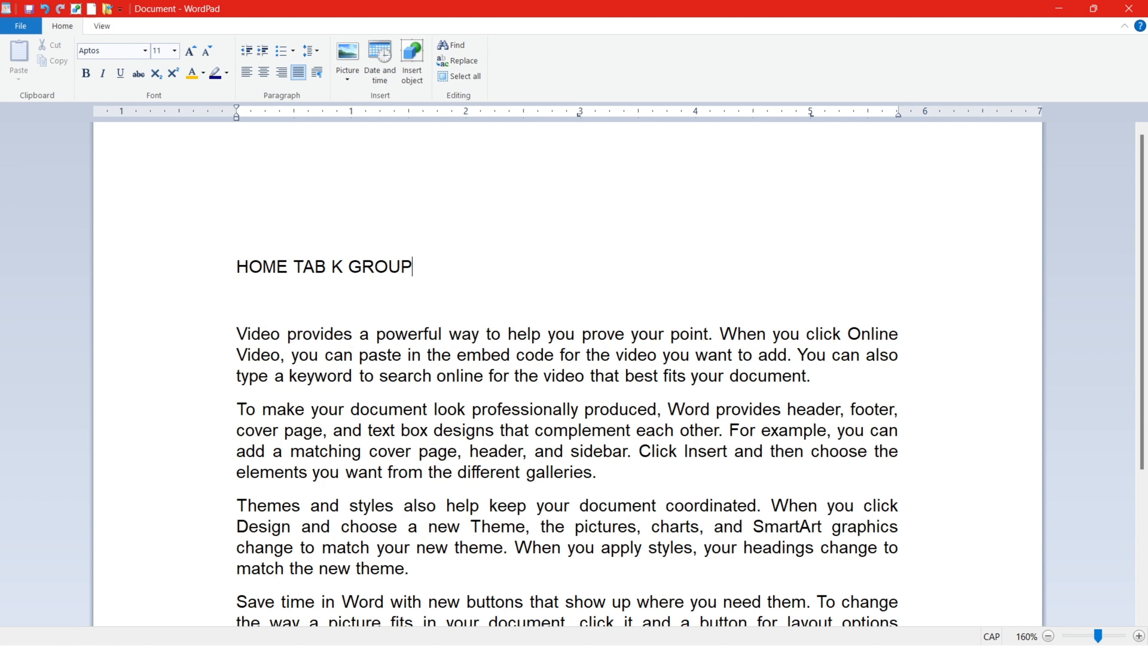
{"action": "key", "text": "Return"}
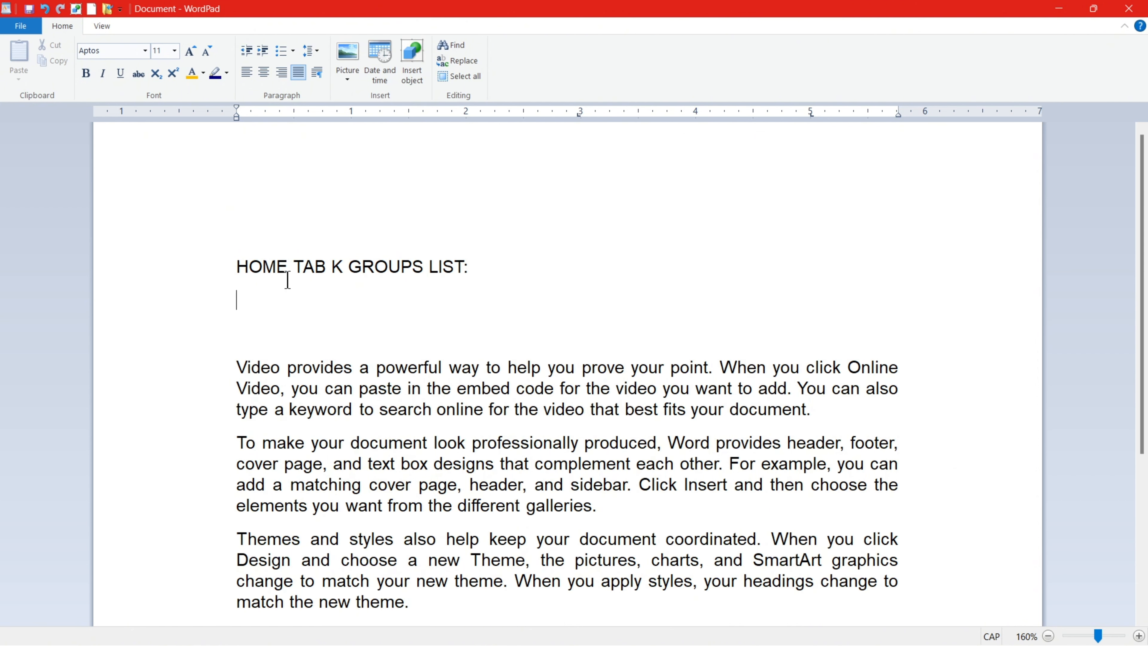
Step: List CLIPBOARD, FONT, PARAGRAPH, INSERT and EIDITING on separate lines beneath the heading
{"action": "type", "text": "CLIPBOARD"}
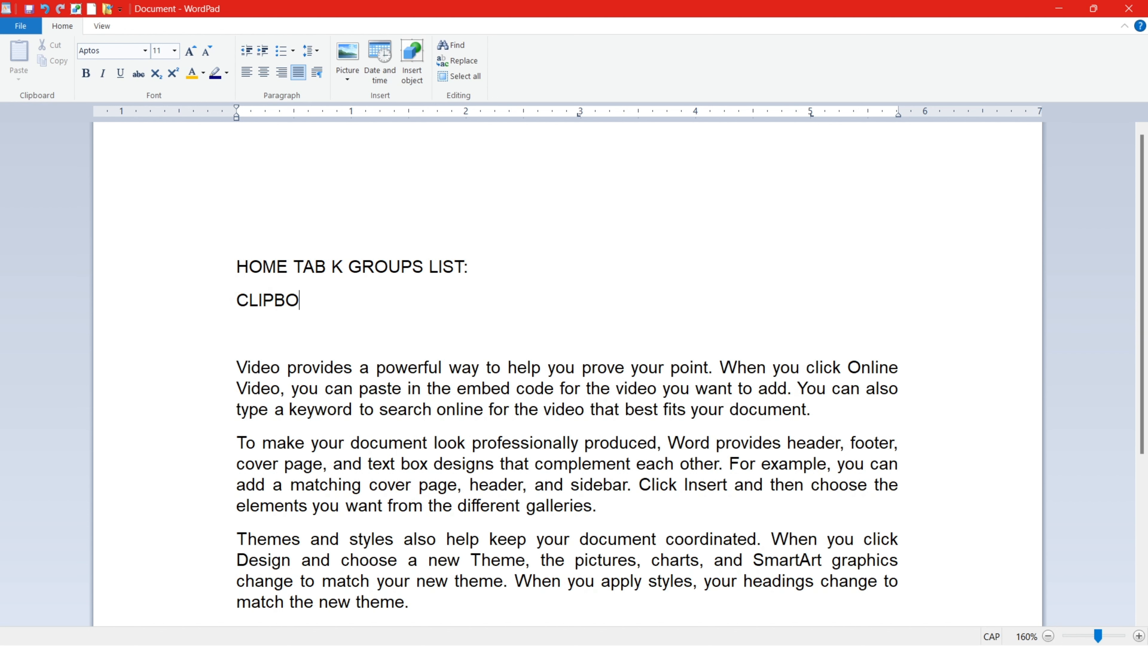
{"action": "key", "text": "Return"}
{"action": "type", "text": "FONT"}
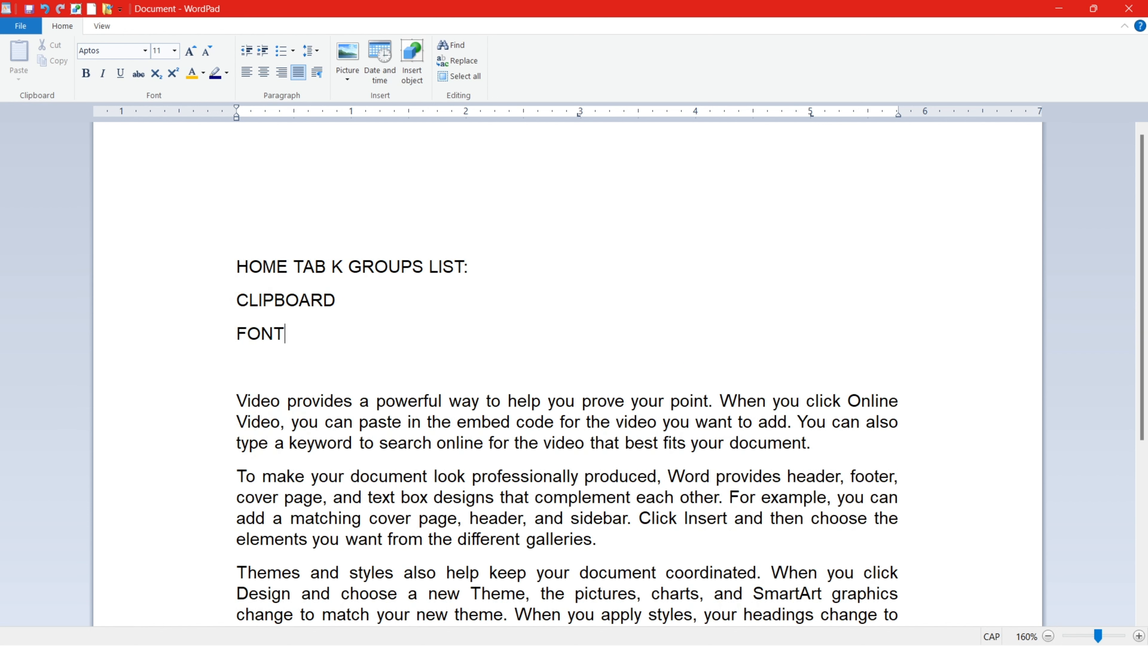
{"action": "key", "text": "Return"}
{"action": "type", "text": "PAG"}
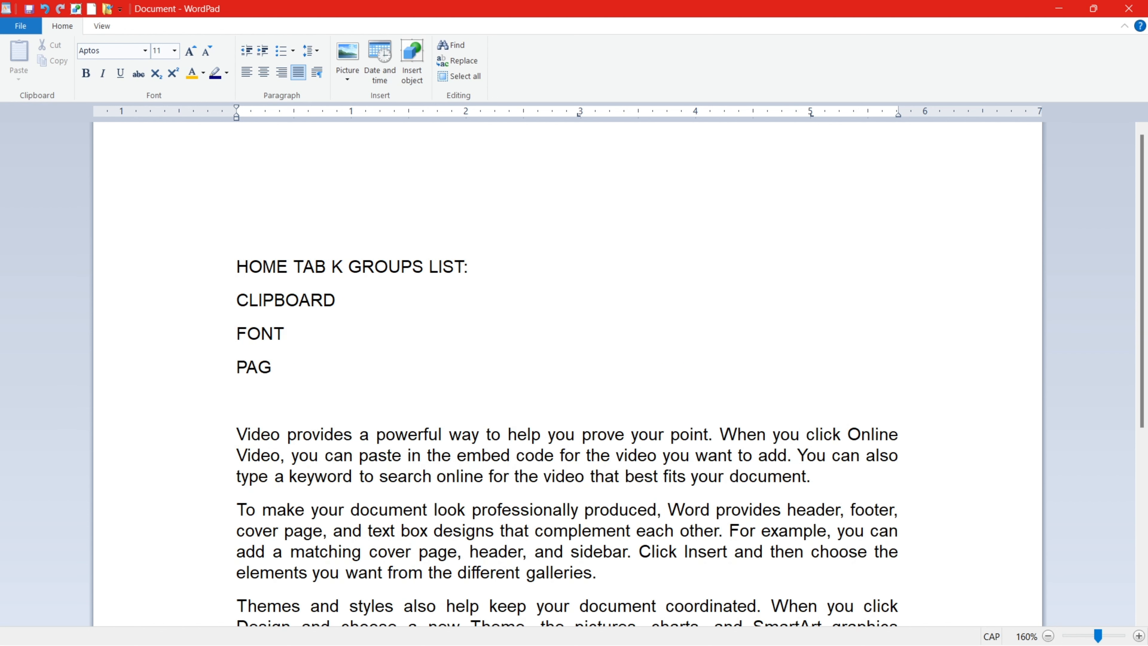
{"action": "key", "text": "BackSpace"}
{"action": "type", "text": "RAGRAPH"}
{"action": "key", "text": "Return"}
{"action": "type", "text": "INSERT"}
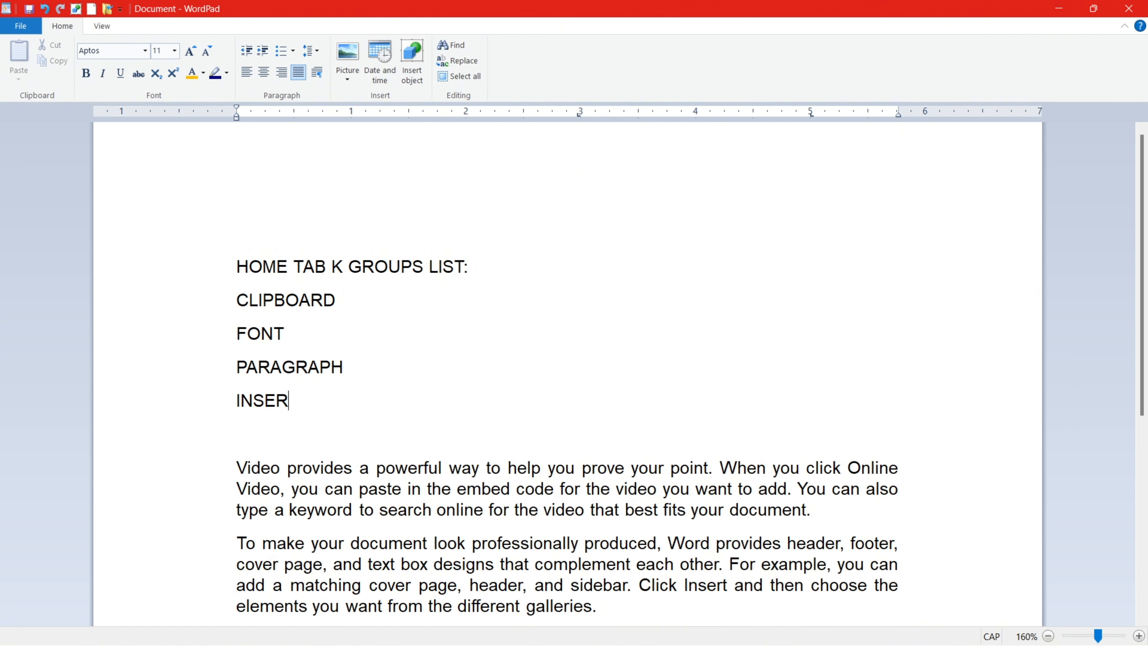
{"action": "key", "text": "Return"}
{"action": "type", "text": "EIDINT"}
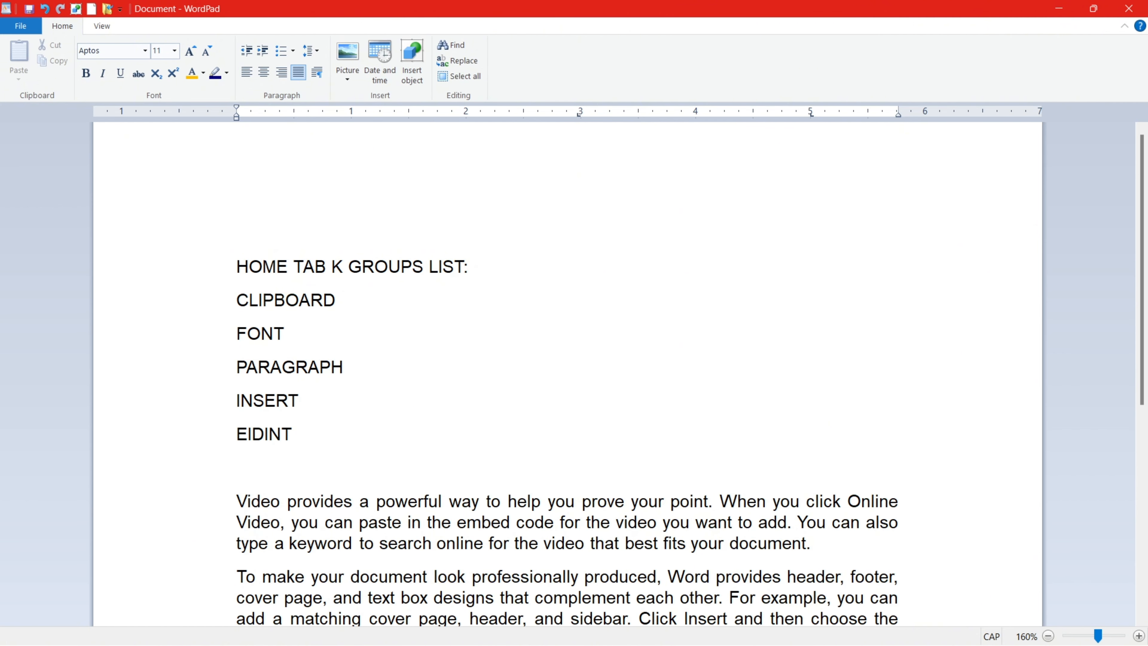
{"action": "key", "text": "BackSpace"}
{"action": "key", "text": "BackSpace"}
{"action": "type", "text": "TING"}
{"action": "key", "text": "Return"}
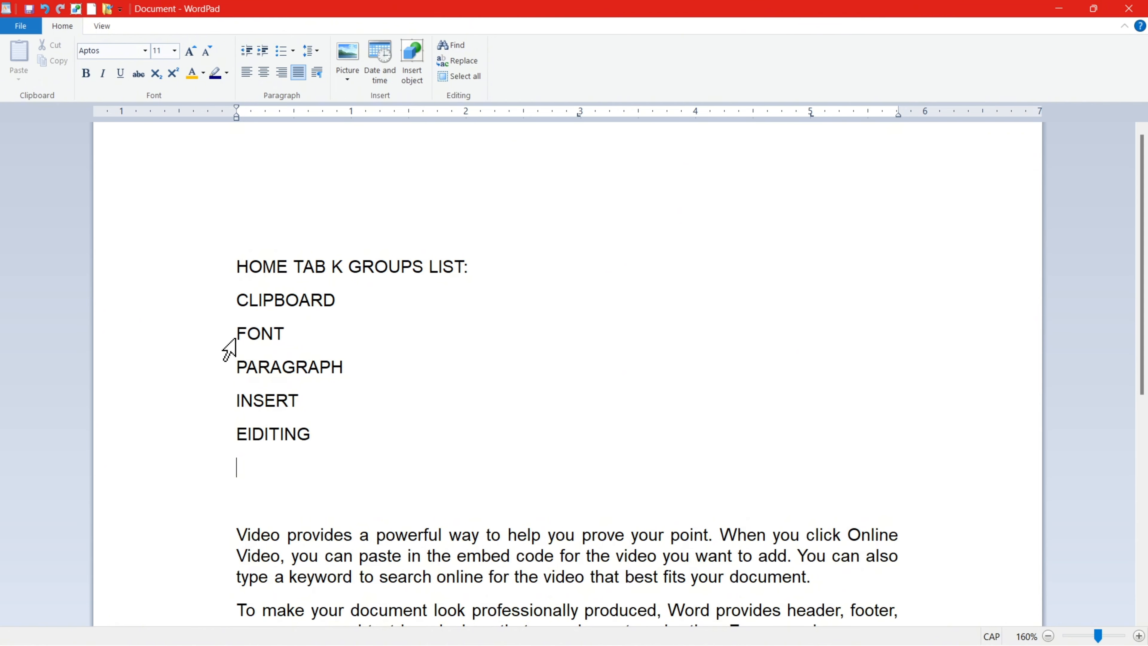
Step: Format the five group names beneath the heading as a numbered list in the 1, 2, 3 style
{"action": "left_click_drag", "start_coordinate": [315, 433], "coordinate": [227, 309]}
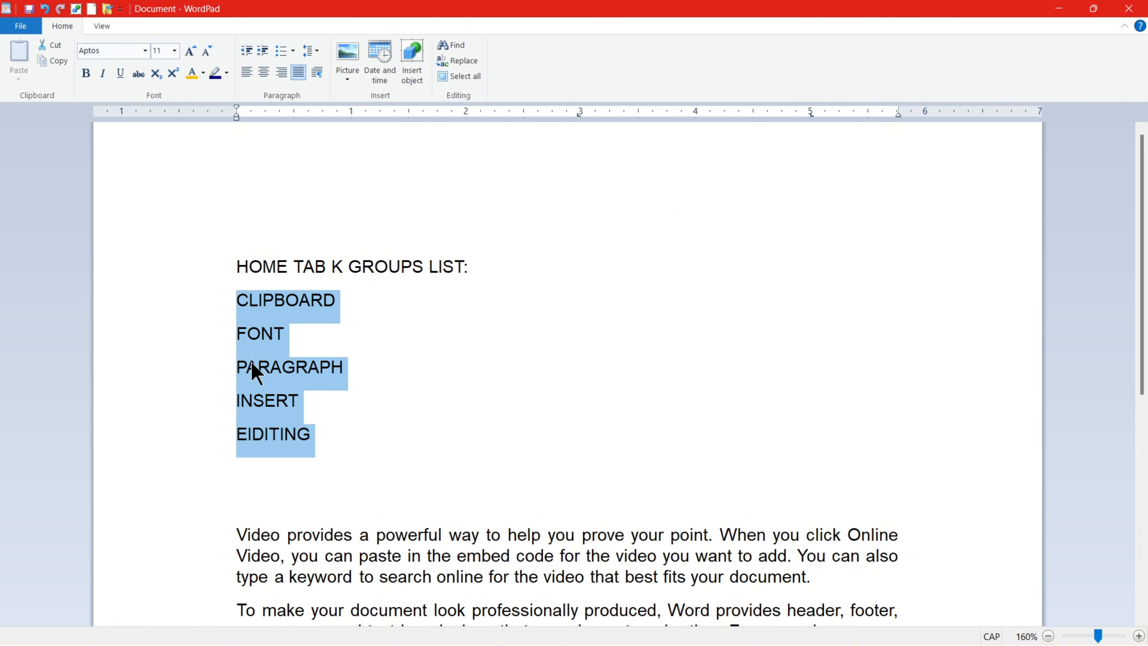
{"action": "left_click", "coordinate": [295, 51]}
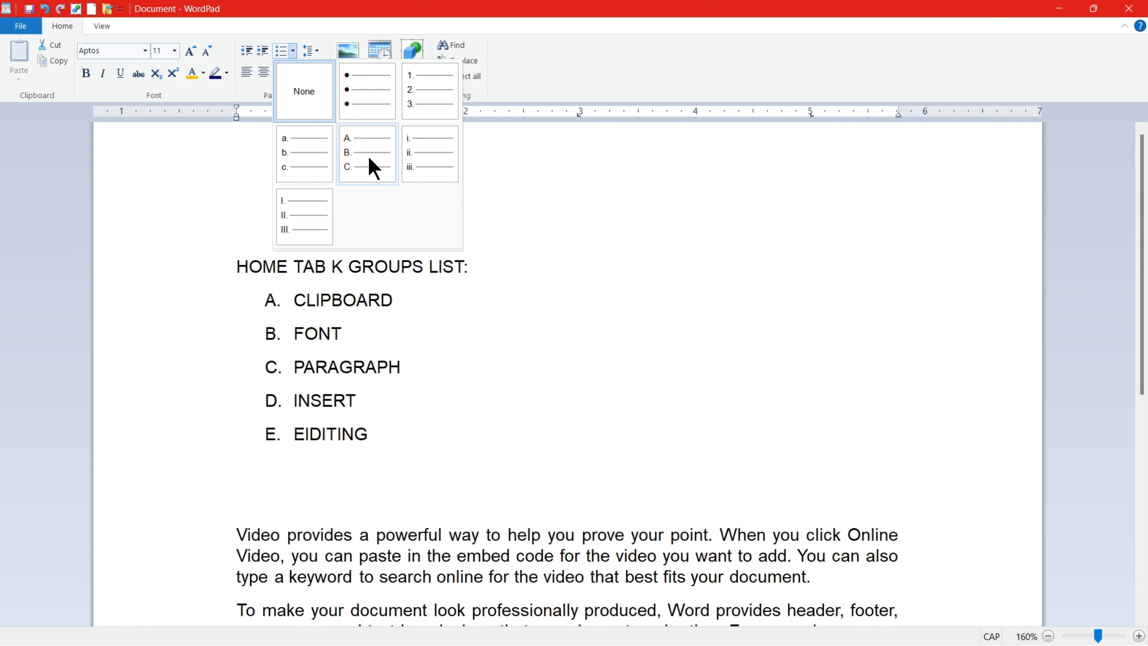
{"action": "left_click", "coordinate": [421, 87]}
Step: Append the items ASFASDF, ASDF, ASDF, ASDF and ASD to the end of the numbered list
{"action": "left_click", "coordinate": [396, 435]}
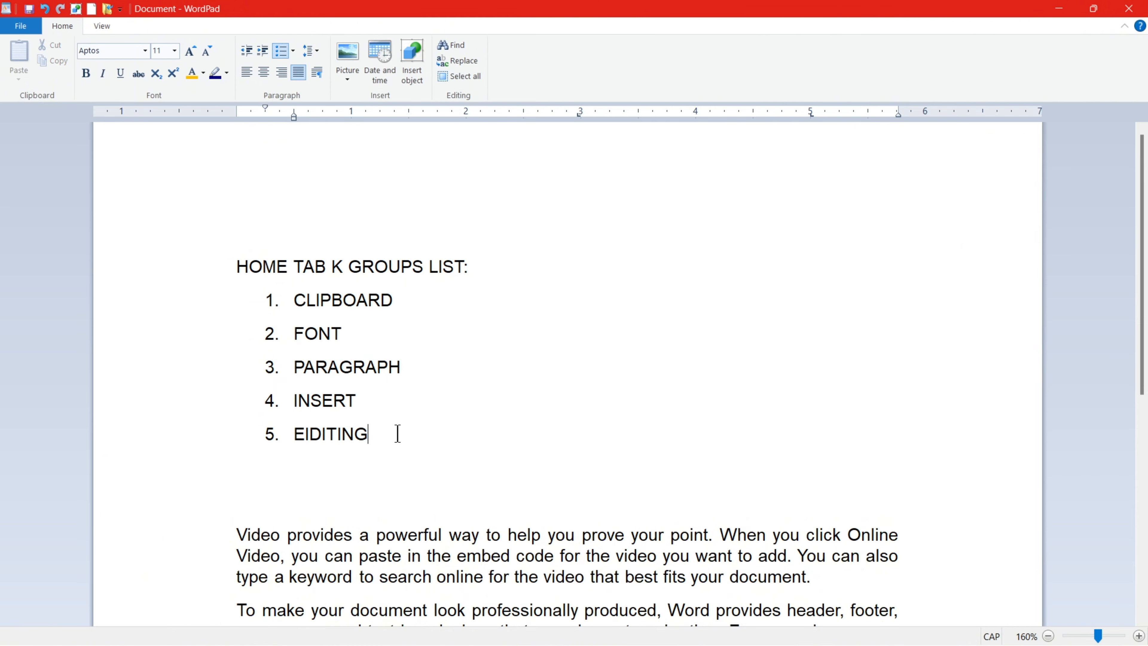
{"action": "key", "text": "Return"}
{"action": "type", "text": "AS"}
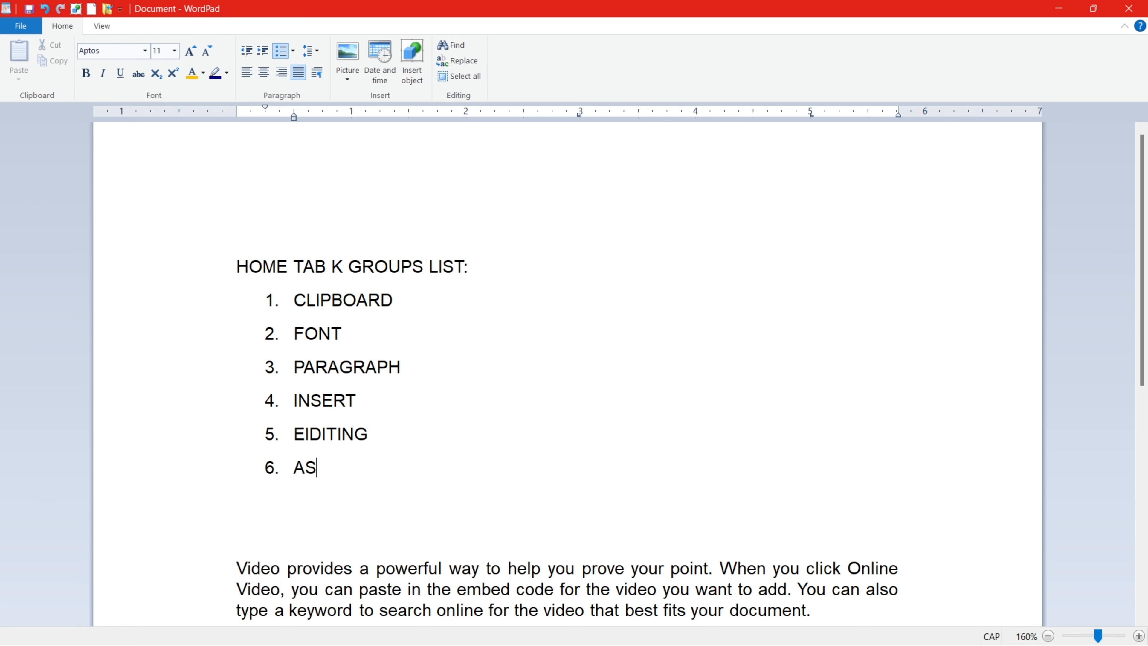
{"action": "type", "text": "FASDF"}
{"action": "key", "text": "Return"}
{"action": "type", "text": "ASDF"}
{"action": "key", "text": "Return"}
{"action": "type", "text": "ASDF 7. A"}
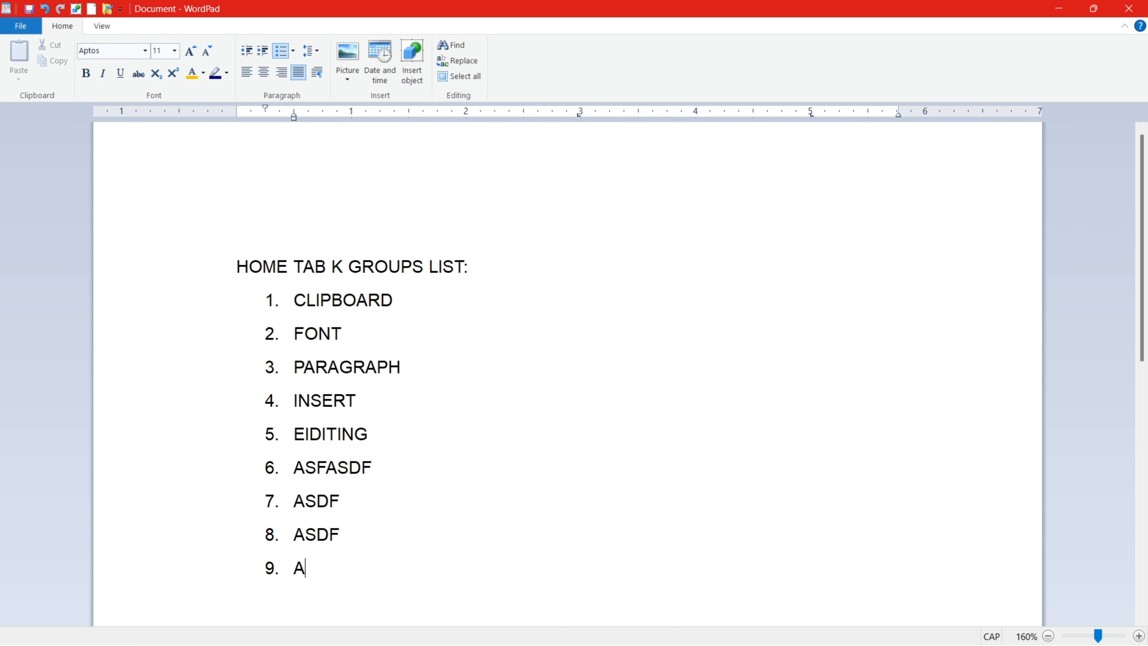
{"action": "type", "text": "SDF"}
{"action": "key", "text": "Return"}
{"action": "type", "text": "ASD"}
{"action": "scroll", "coordinate": [356, 410], "scroll_direction": "down", "scroll_amount": 4}
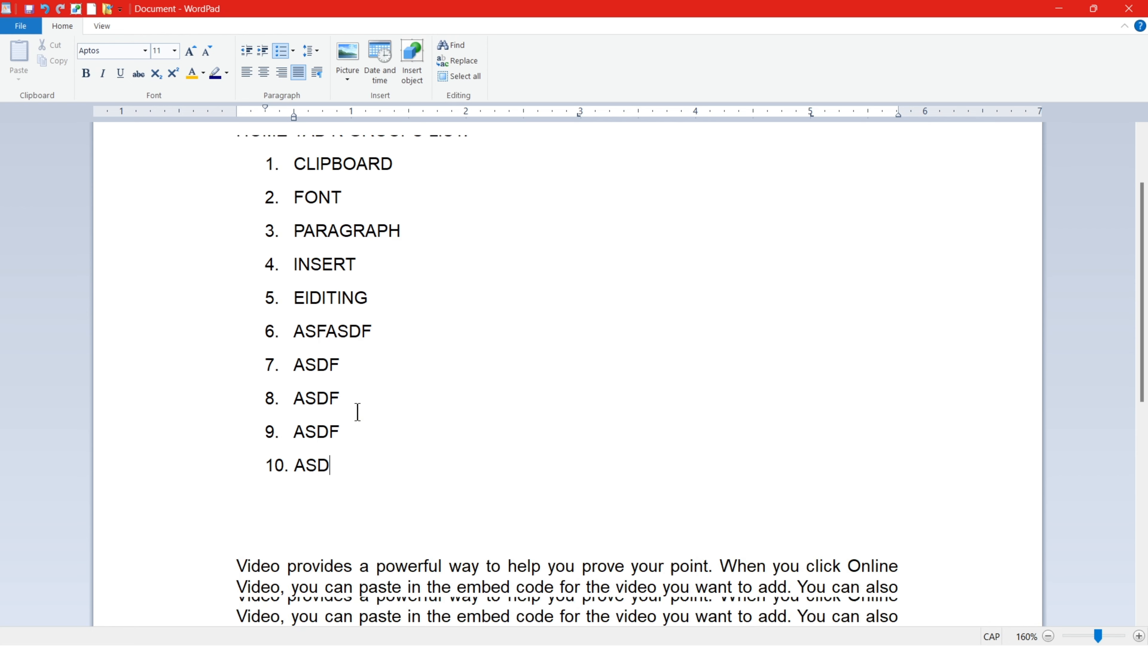
{"action": "key", "text": "Return"}
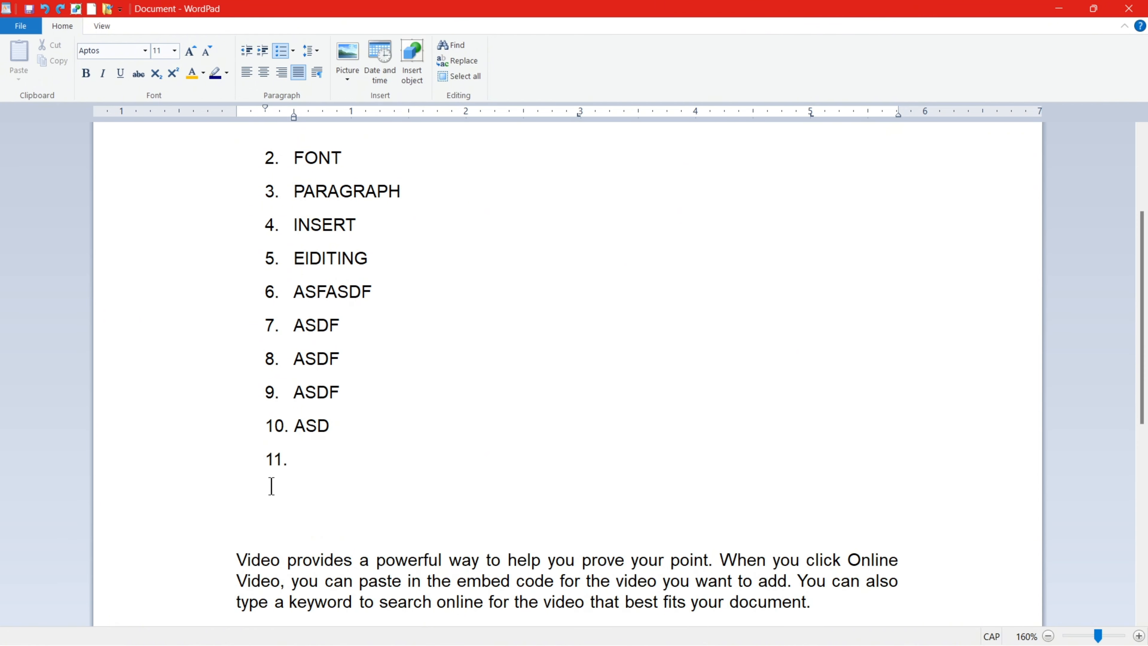
{"action": "key", "text": "BackSpace"}
{"action": "key", "text": "BackSpace"}
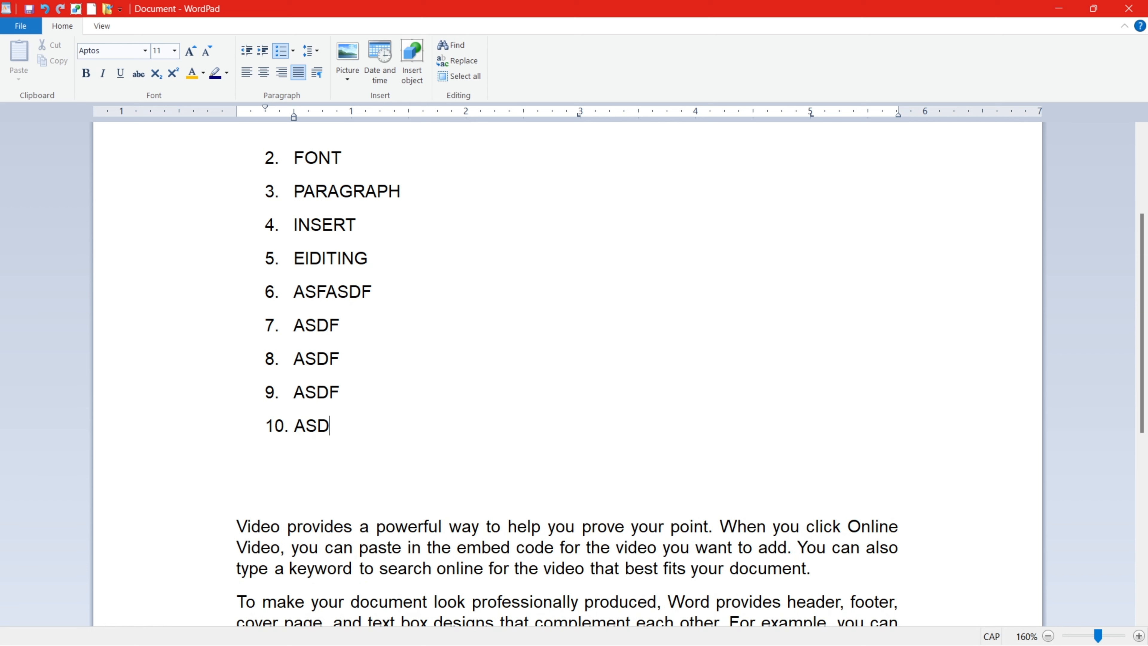
{"action": "key", "text": "Return"}
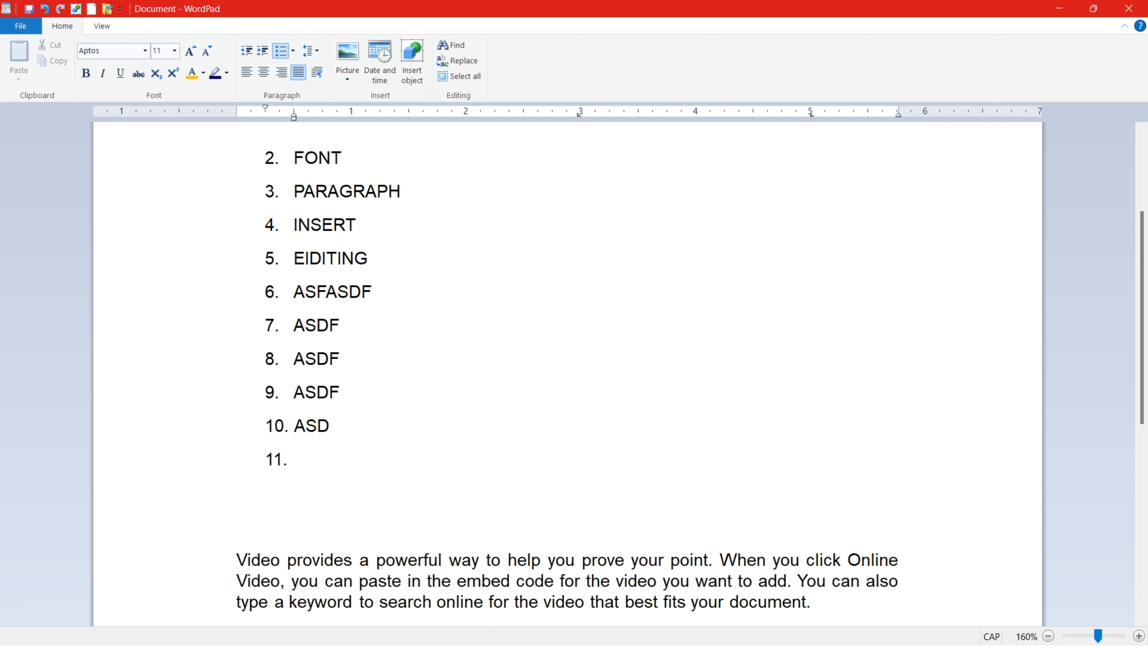
{"action": "key", "text": "BackSpace"}
{"action": "scroll", "coordinate": [311, 425], "scroll_direction": "up", "scroll_amount": 1}
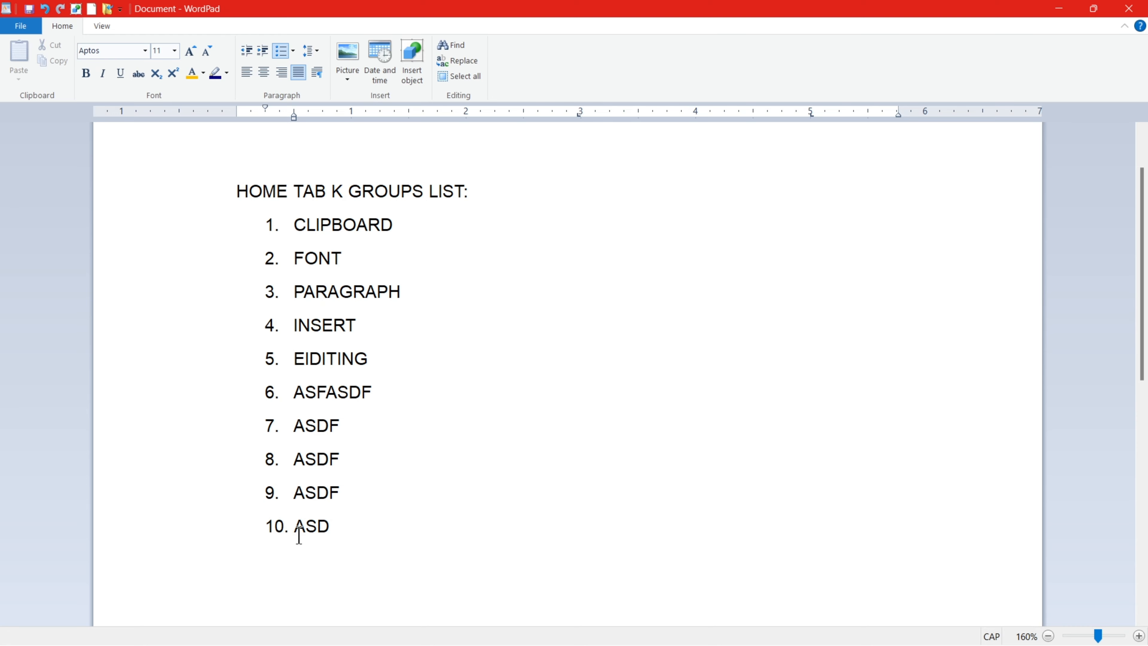
Step: Append the items ASDFASDF and ASDF to the numbered list and end the numbering on the following line
{"action": "key", "text": "Return"}
{"action": "type", "text": "ASDFASDF"}
{"action": "key", "text": "Return"}
{"action": "type", "text": "ASDF"}
{"action": "key", "text": "Return"}
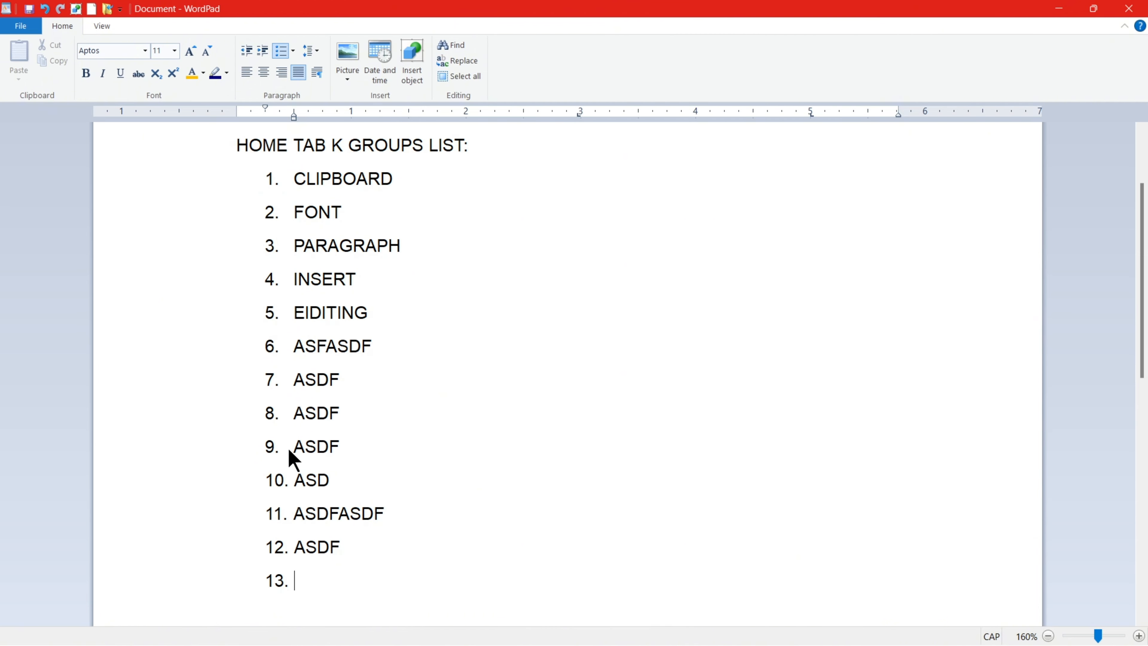
{"action": "key", "text": "Return"}
{"action": "scroll", "coordinate": [379, 297], "scroll_direction": "up", "scroll_amount": 1}
{"action": "scroll", "coordinate": [301, 358], "scroll_direction": "down", "scroll_amount": 1}
{"action": "left_click", "coordinate": [294, 51]}
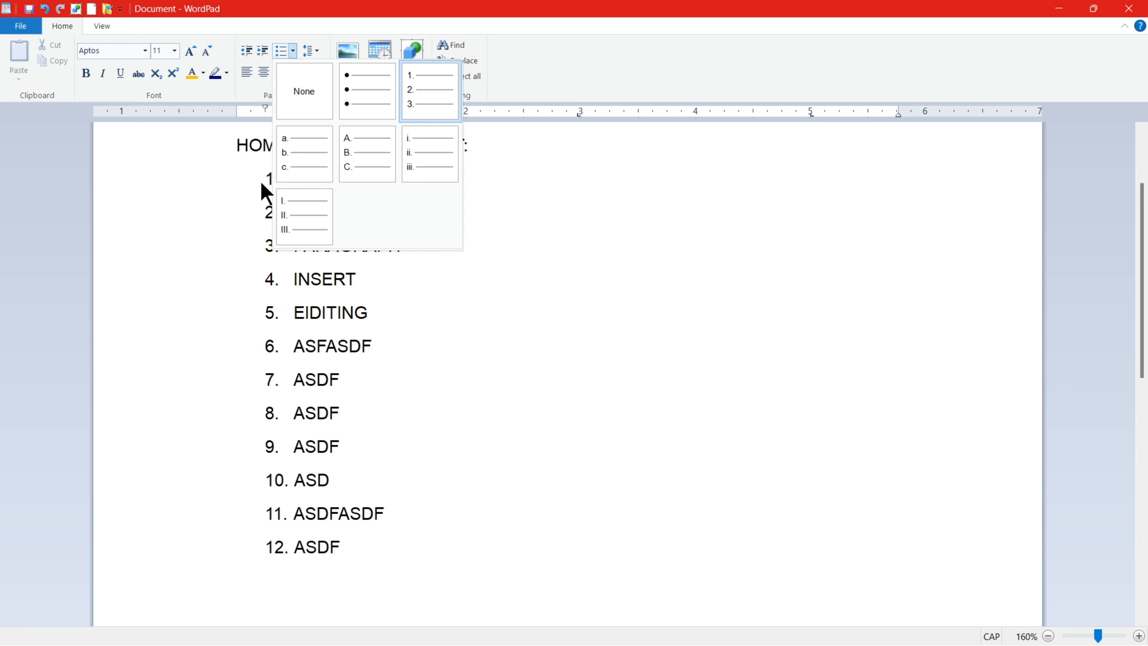
{"action": "left_click", "coordinate": [389, 336]}
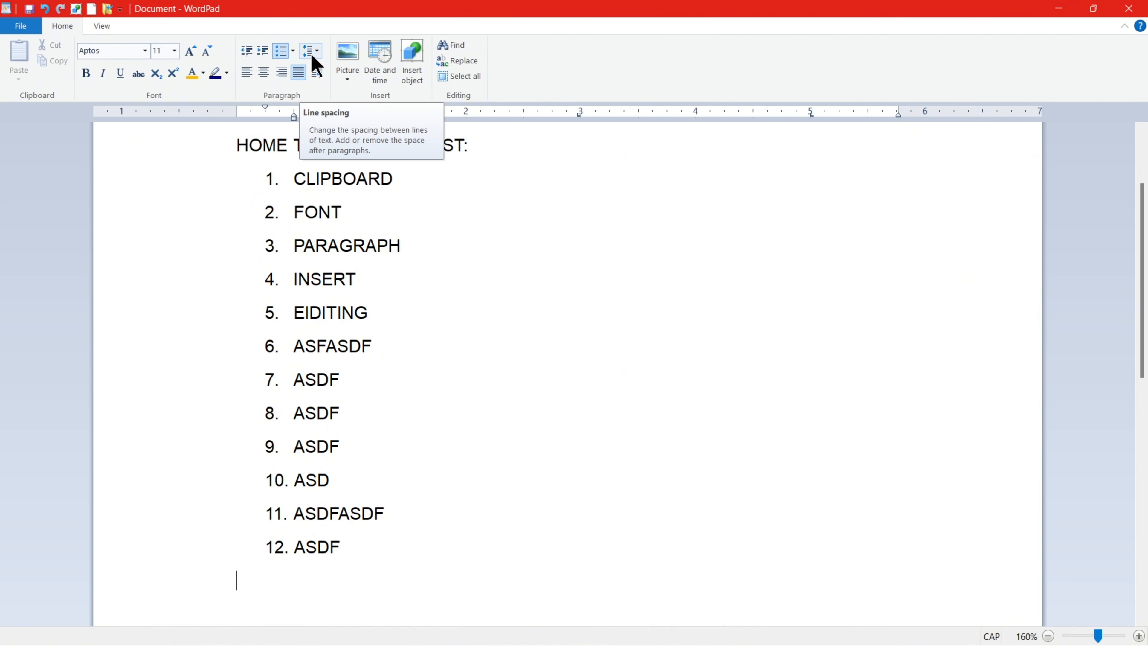
Step: Set the line spacing of the paragraph starting "Video provides" to 1.5 after trying 1.0 and 1.15
{"action": "scroll", "coordinate": [345, 342], "scroll_direction": "down", "scroll_amount": 6}
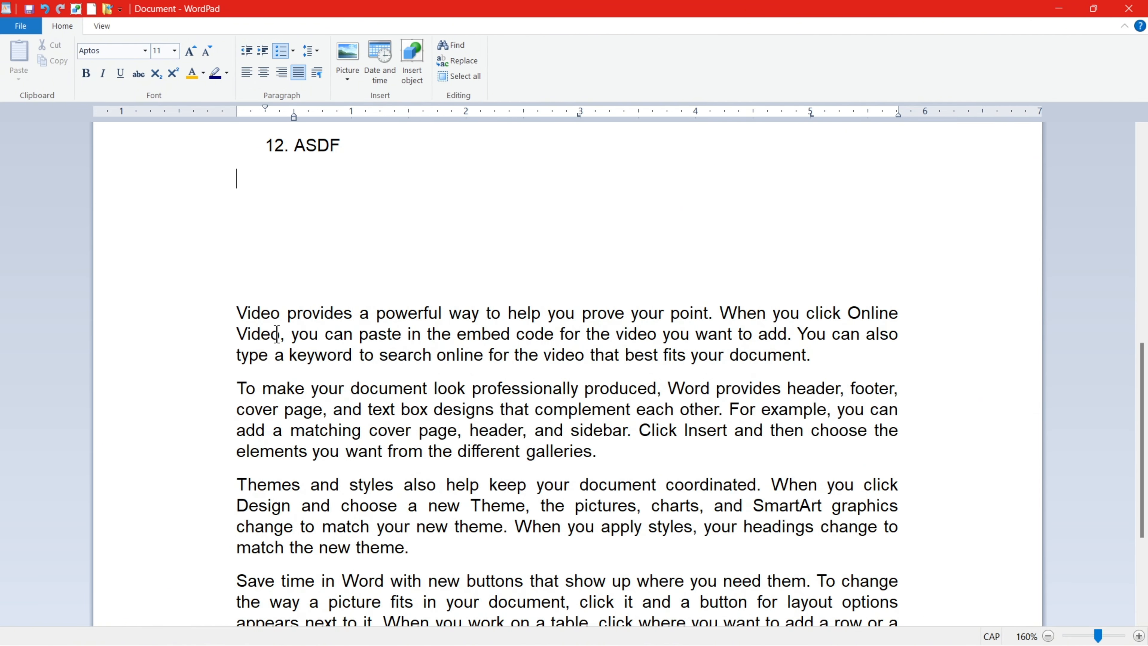
{"action": "left_click_drag", "start_coordinate": [247, 313], "coordinate": [777, 362]}
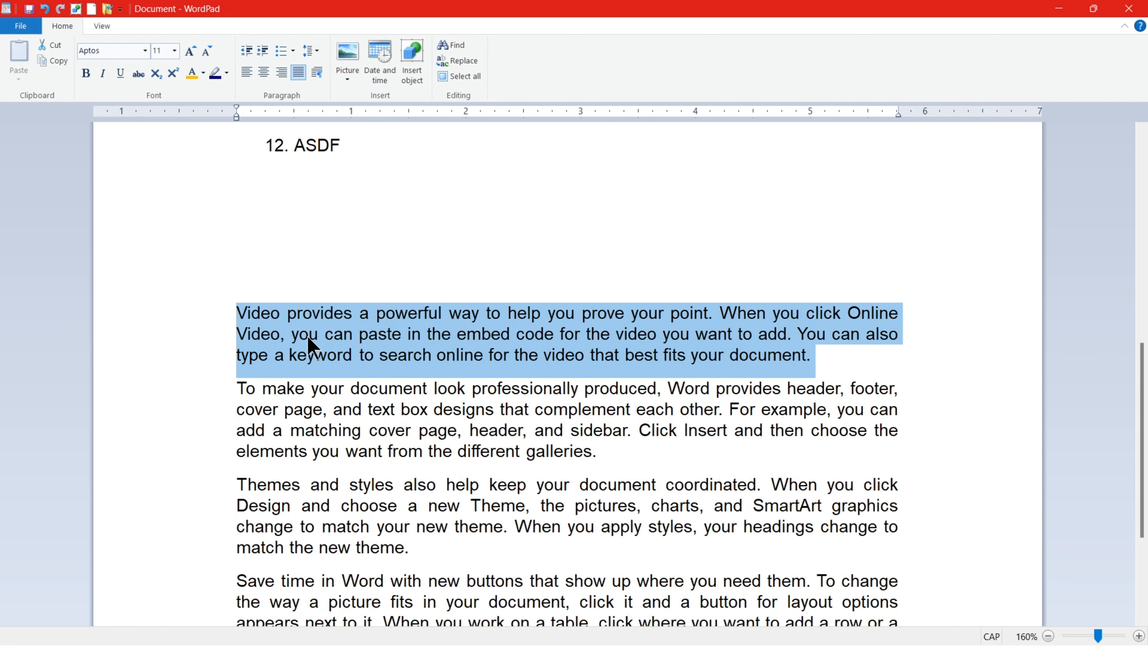
{"action": "left_click", "coordinate": [317, 52]}
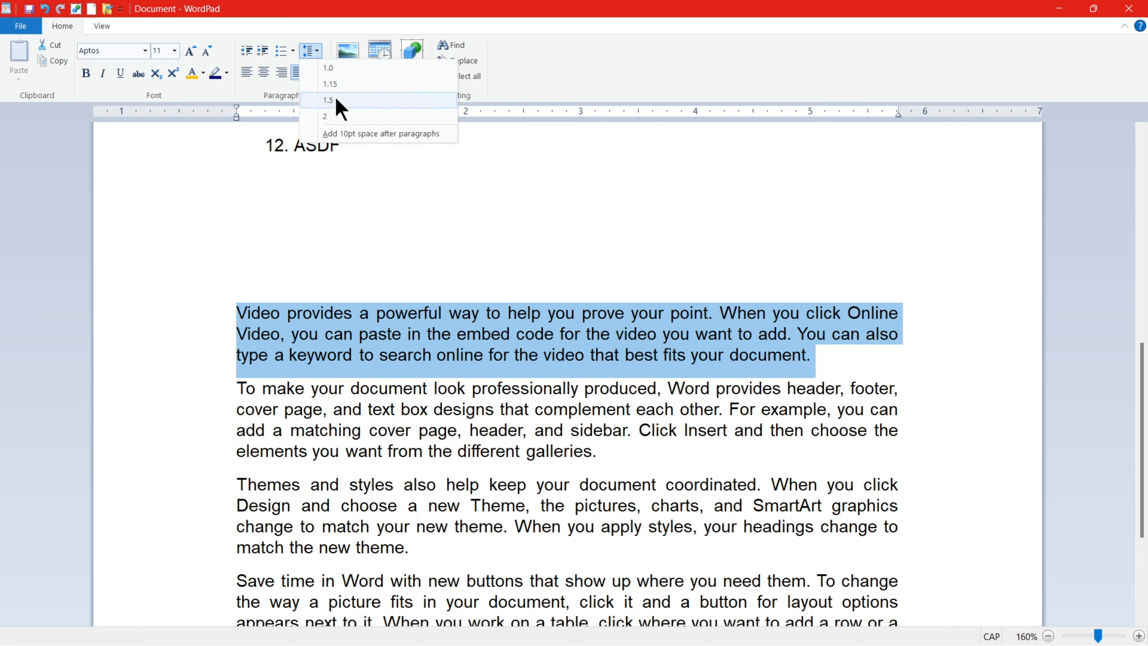
{"action": "left_click", "coordinate": [341, 76]}
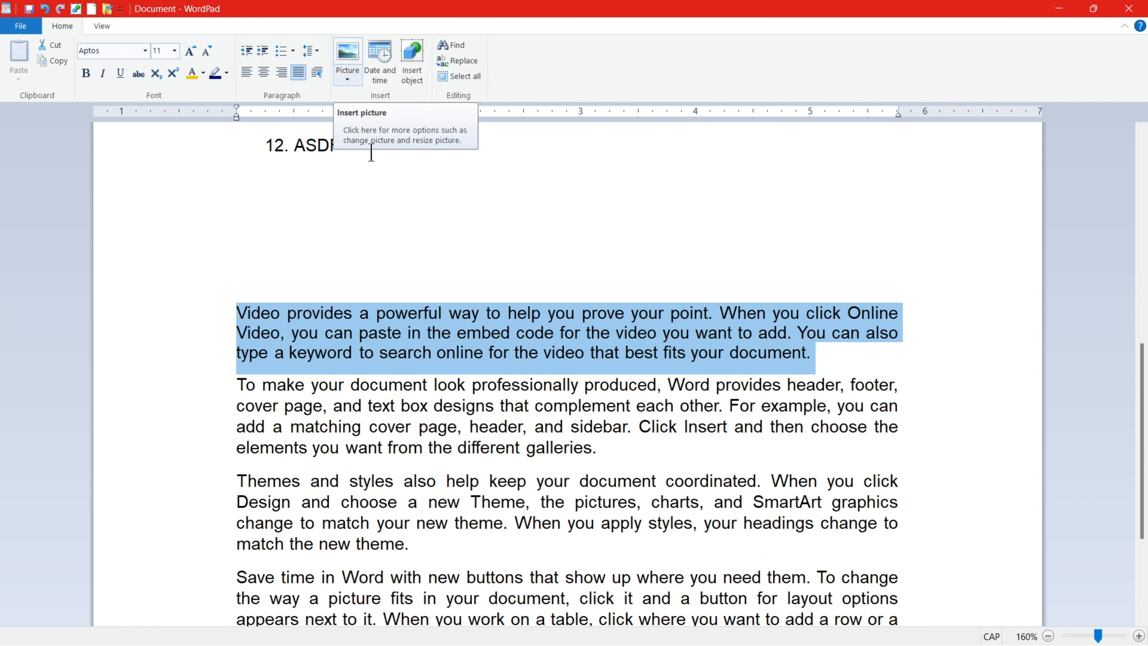
{"action": "left_click", "coordinate": [317, 51]}
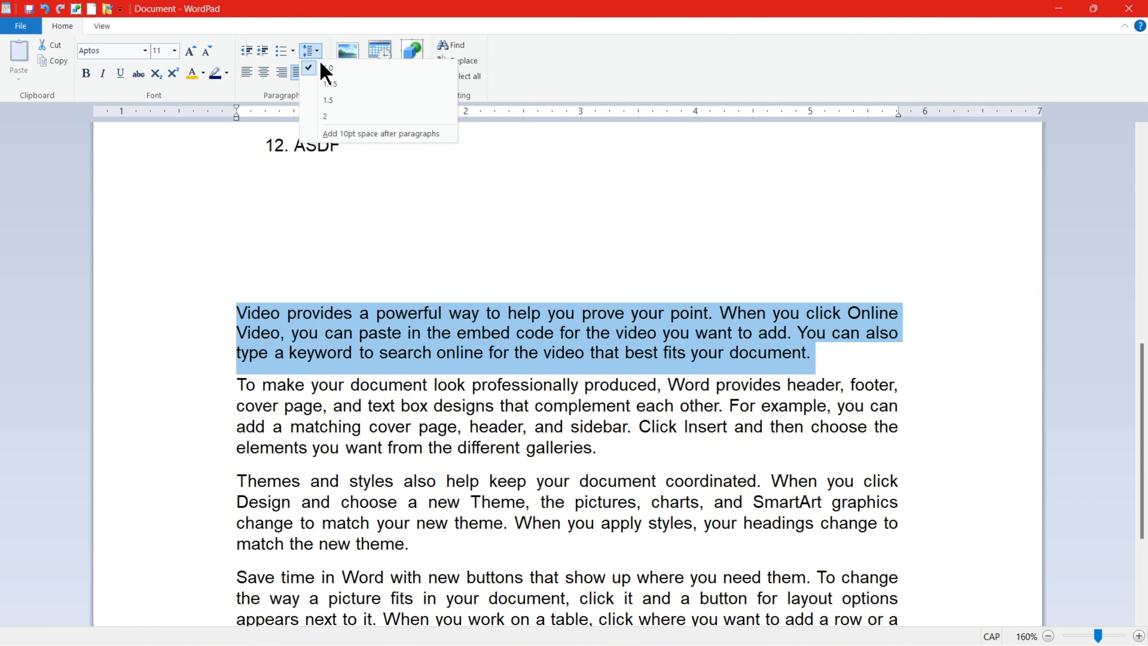
{"action": "left_click", "coordinate": [351, 84]}
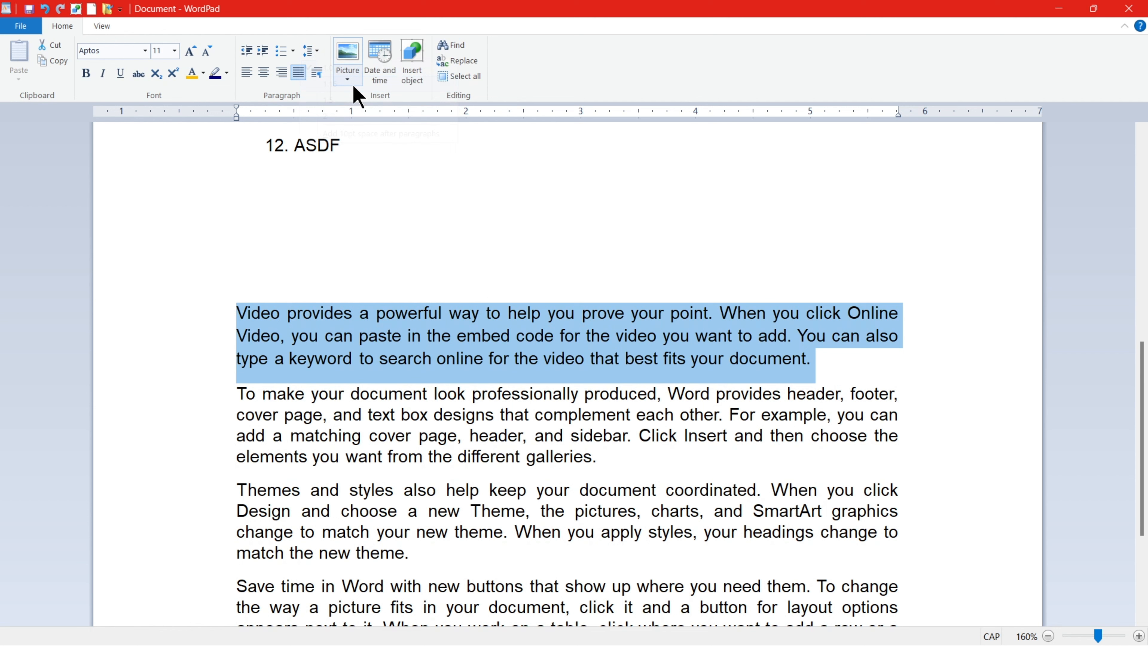
{"action": "left_click", "coordinate": [316, 51]}
{"action": "left_click", "coordinate": [340, 103]}
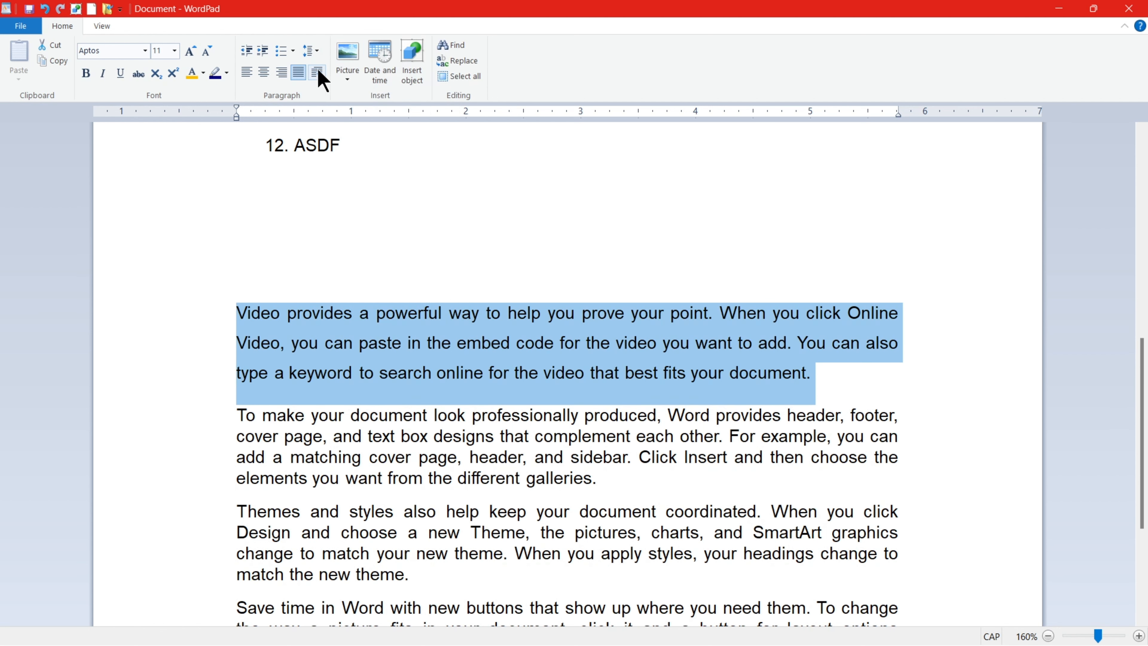
Step: Set the line spacing of the paragraph starting "Video provides" to 2 and add 10pt space after it
{"action": "left_click", "coordinate": [317, 51]}
{"action": "left_click", "coordinate": [333, 120]}
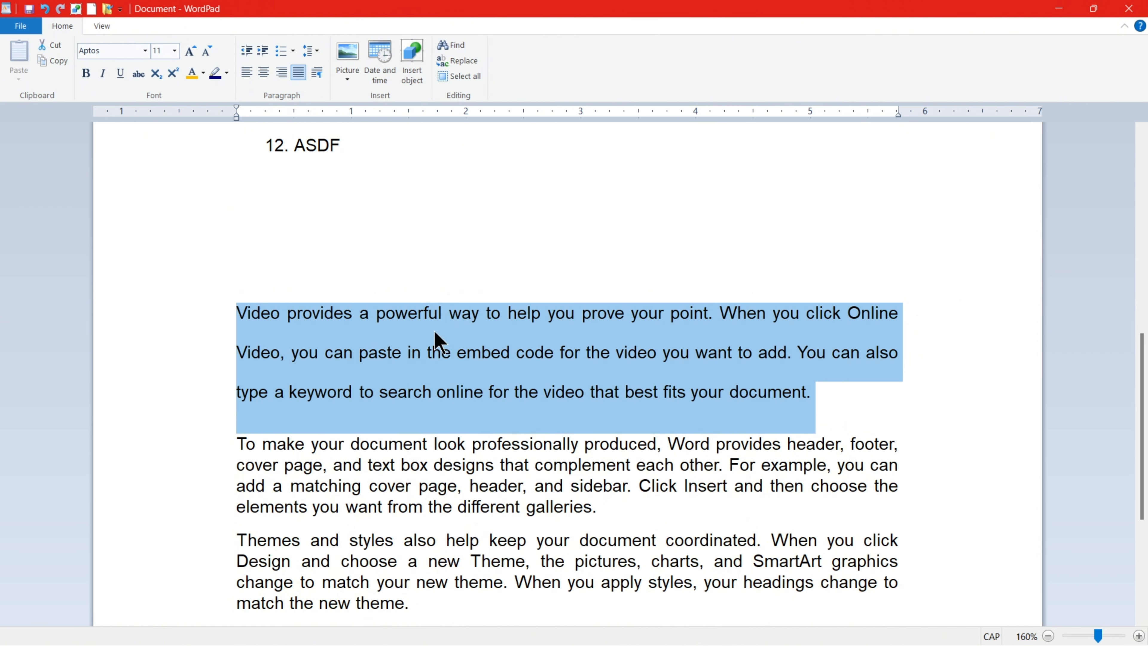
{"action": "left_click", "coordinate": [314, 53]}
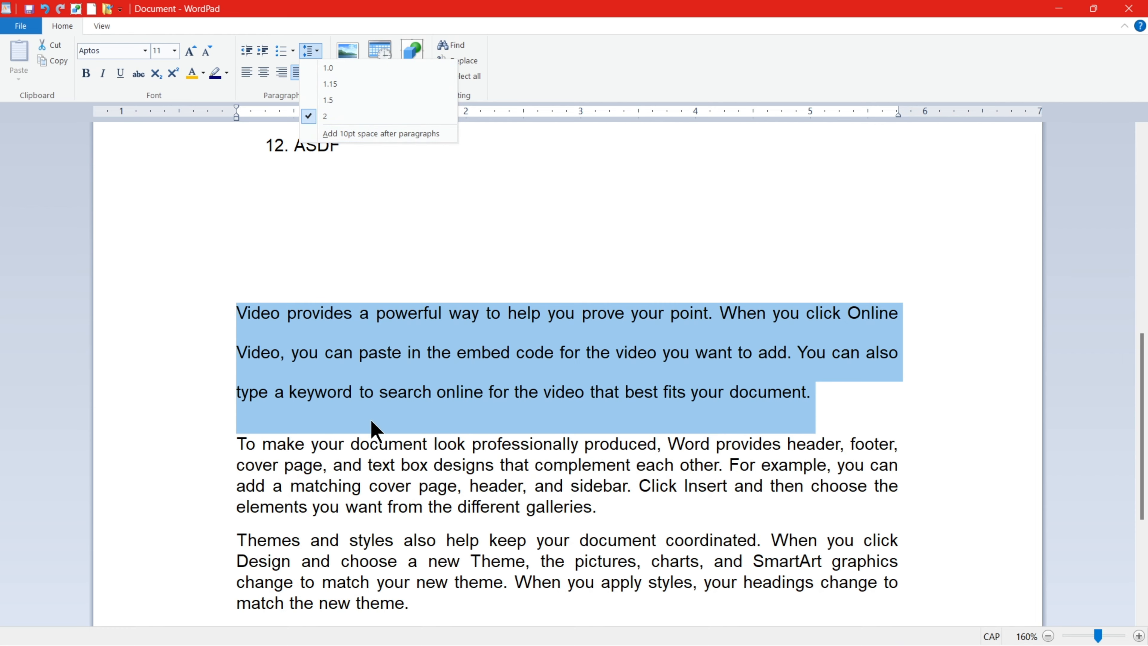
{"action": "left_click", "coordinate": [349, 428]}
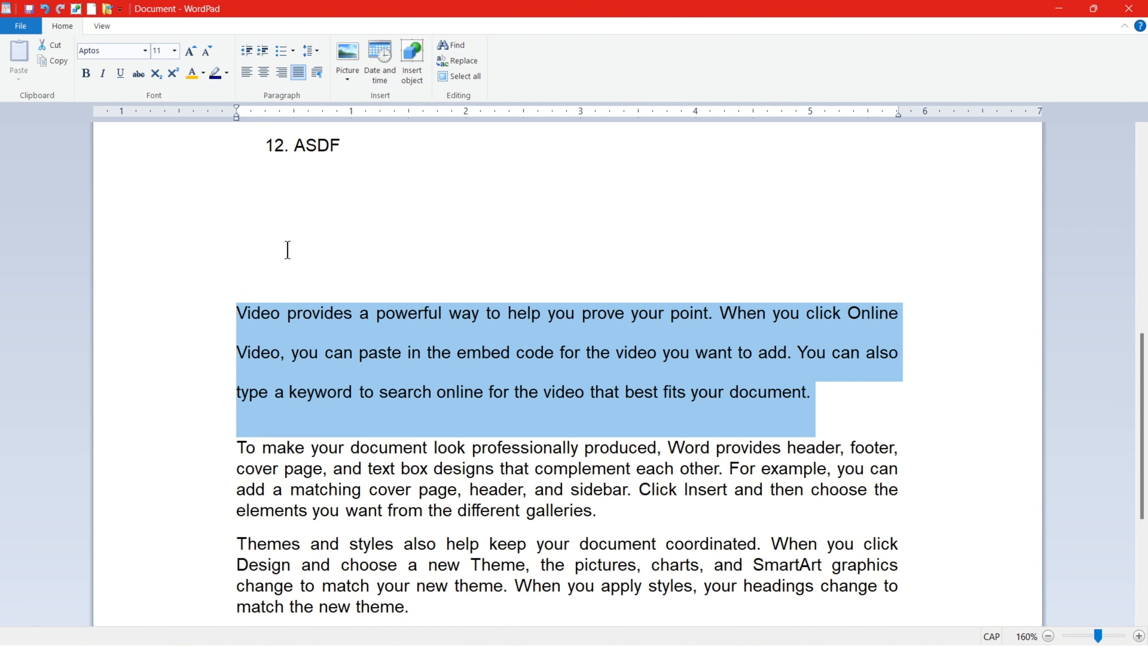
Step: Turn off the 10pt space after the "Video provides" paragraph, switching it back on once for comparison before leaving it off
{"action": "left_click", "coordinate": [322, 52]}
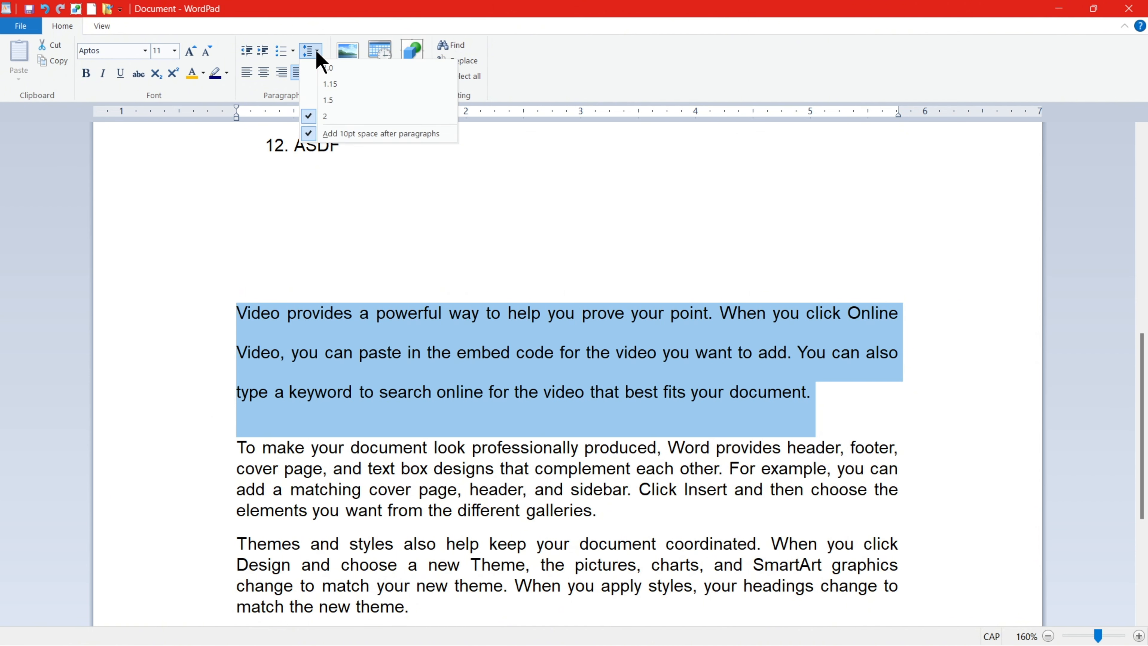
{"action": "left_click", "coordinate": [332, 136]}
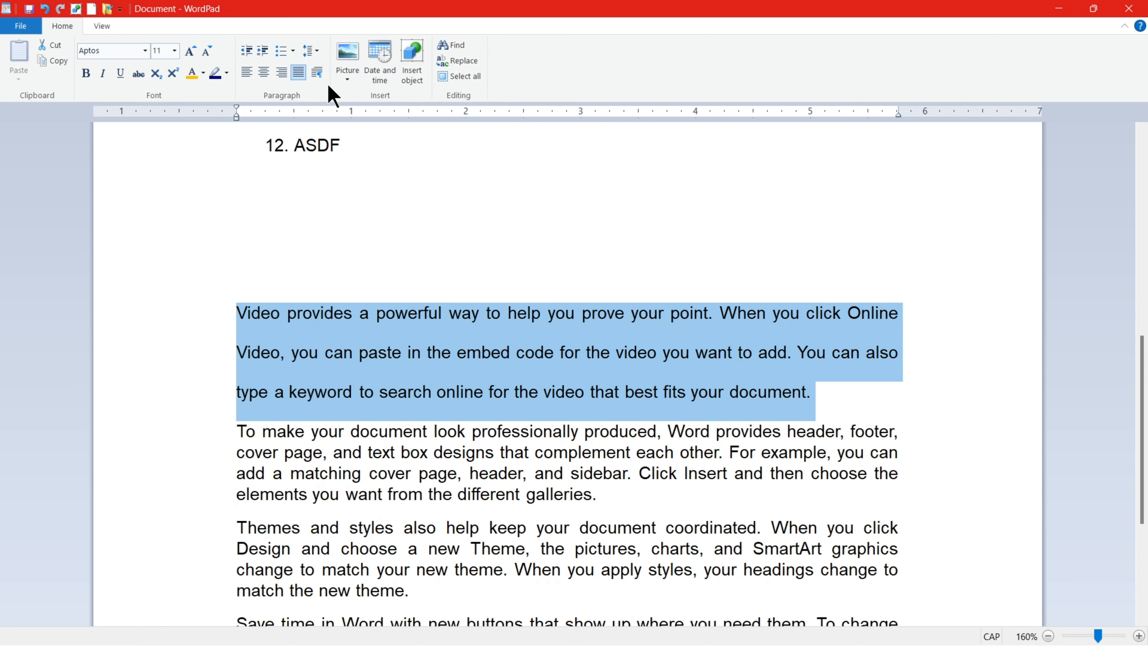
{"action": "left_click", "coordinate": [312, 51]}
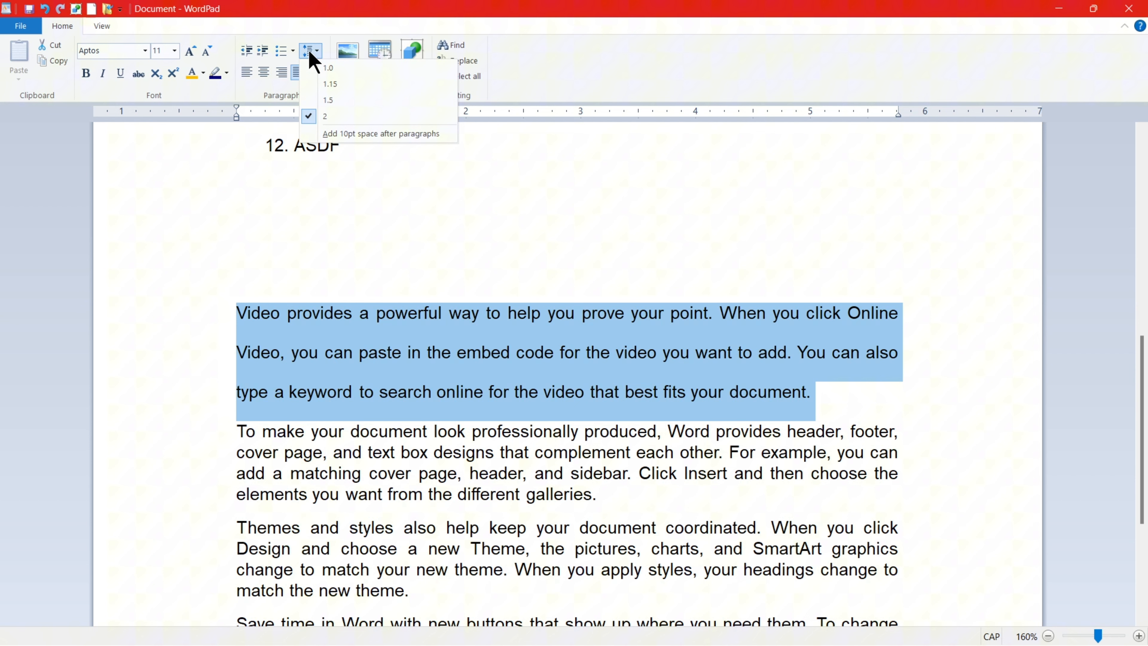
{"action": "left_click", "coordinate": [349, 135]}
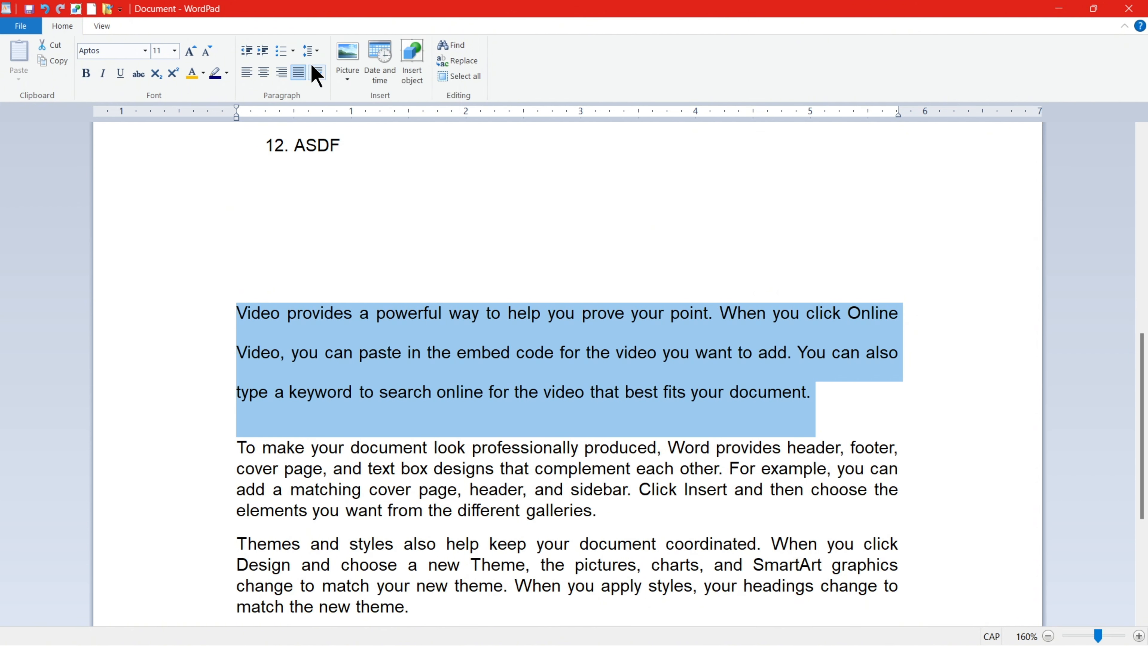
{"action": "left_click", "coordinate": [311, 51]}
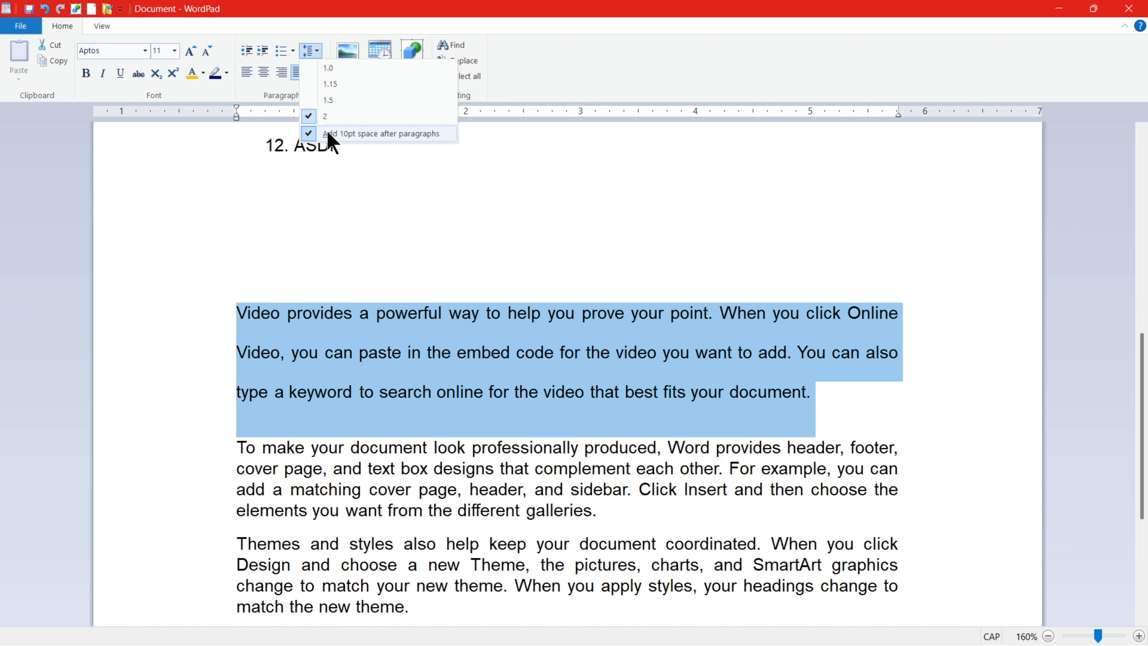
{"action": "left_click", "coordinate": [345, 133]}
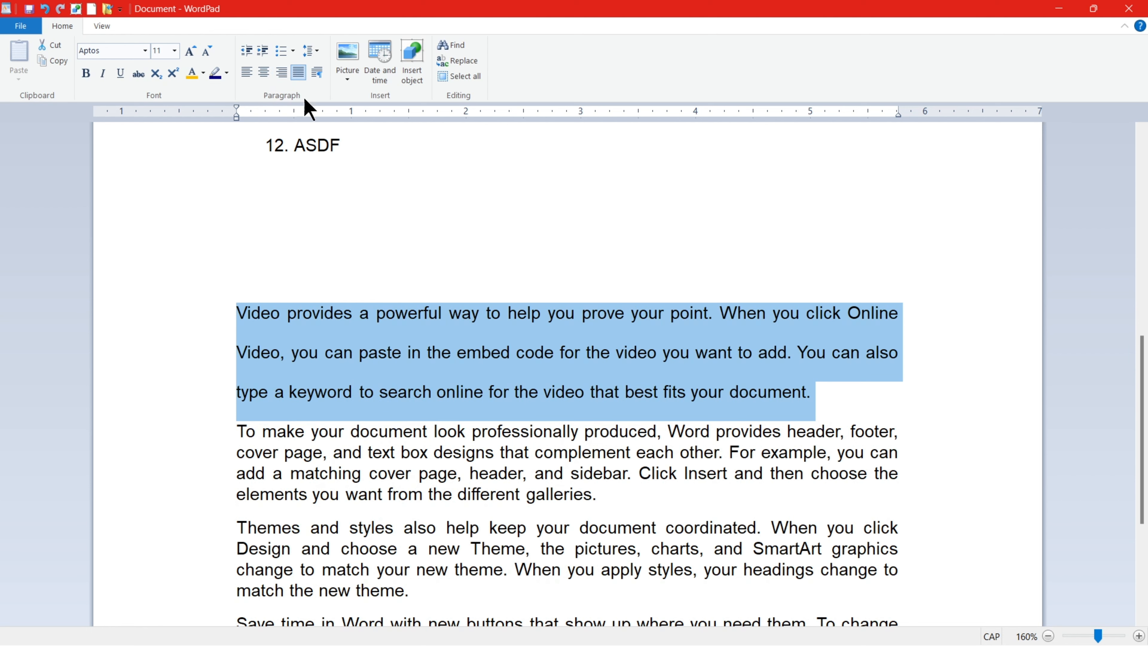
Step: Make the heading "HOME TAB K GROUPS LIST:" bold and enlarge it to font size 14
{"action": "scroll", "coordinate": [310, 261], "scroll_direction": "up", "scroll_amount": 8}
{"action": "left_click_drag", "start_coordinate": [467, 267], "coordinate": [231, 267]}
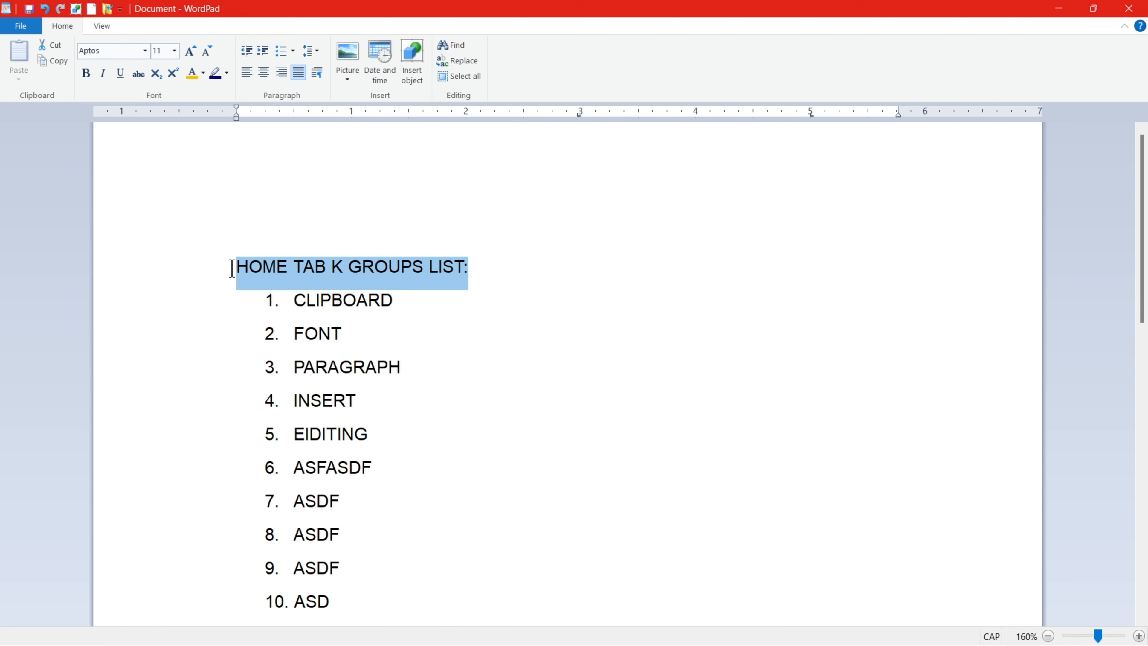
{"action": "left_click", "coordinate": [85, 73]}
{"action": "left_click", "coordinate": [190, 51]}
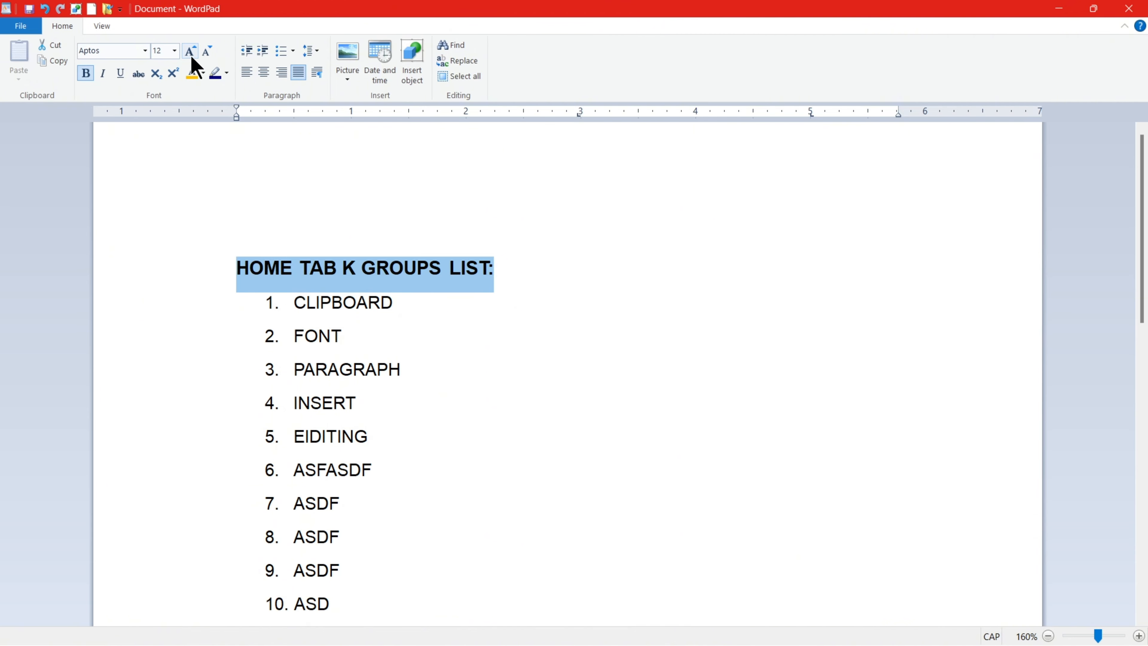
{"action": "left_click", "coordinate": [191, 55]}
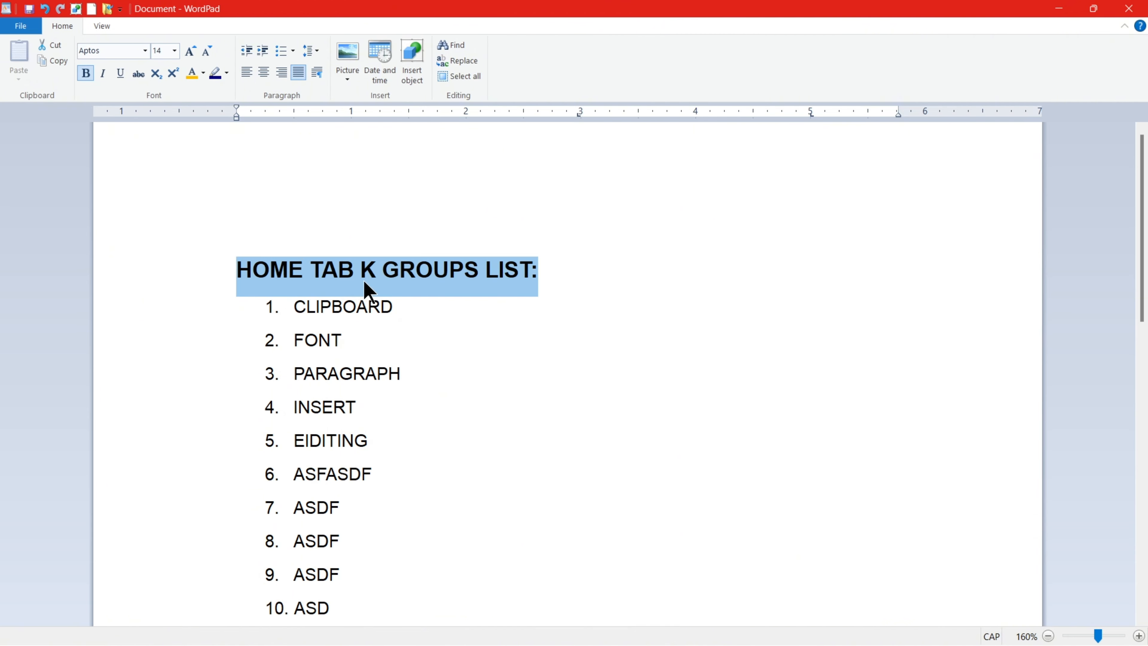
Step: Try center and right alignment on the "HOME TAB K GROUPS LIST:" heading and finish with it left-aligned
{"action": "left_click", "coordinate": [262, 73]}
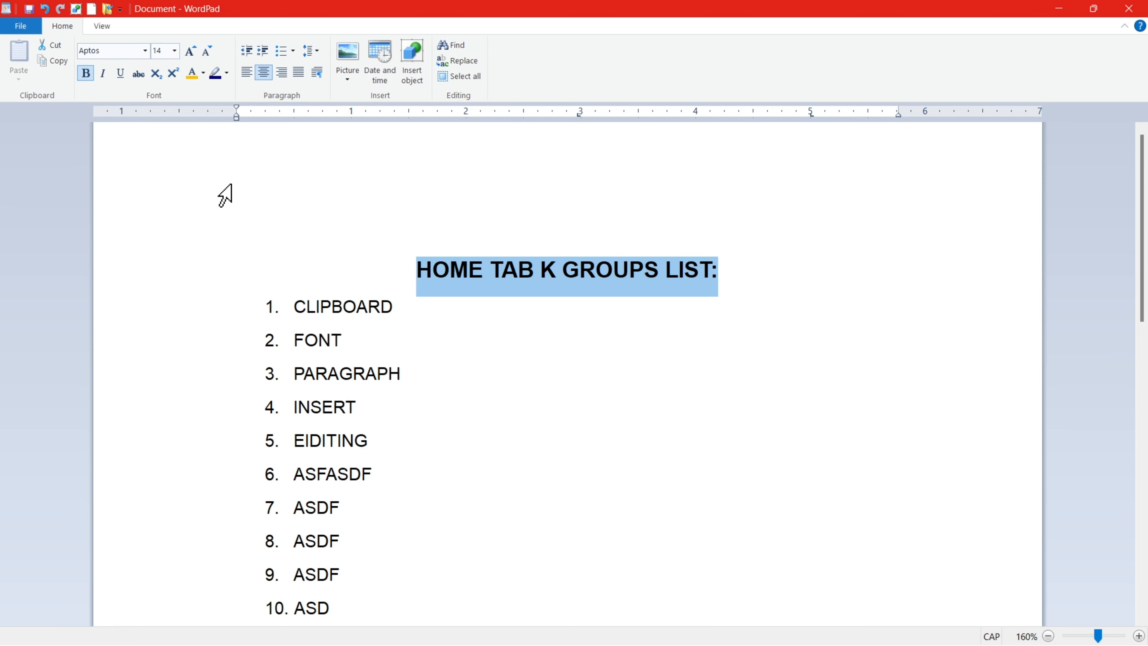
{"action": "left_click", "coordinate": [248, 72]}
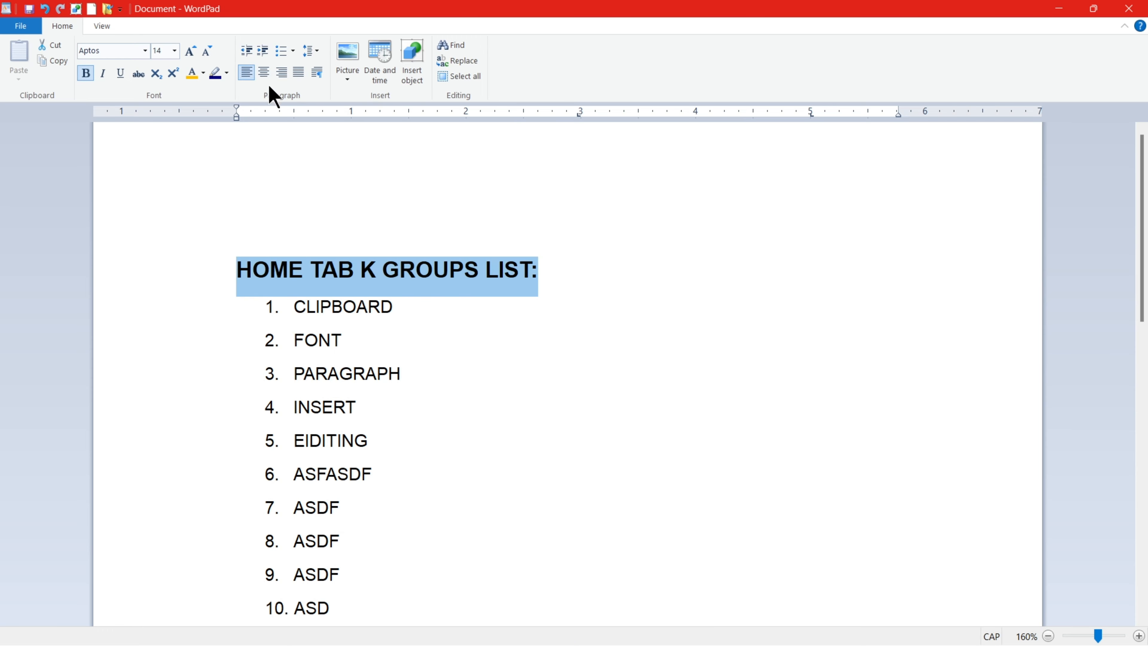
{"action": "left_click", "coordinate": [282, 73]}
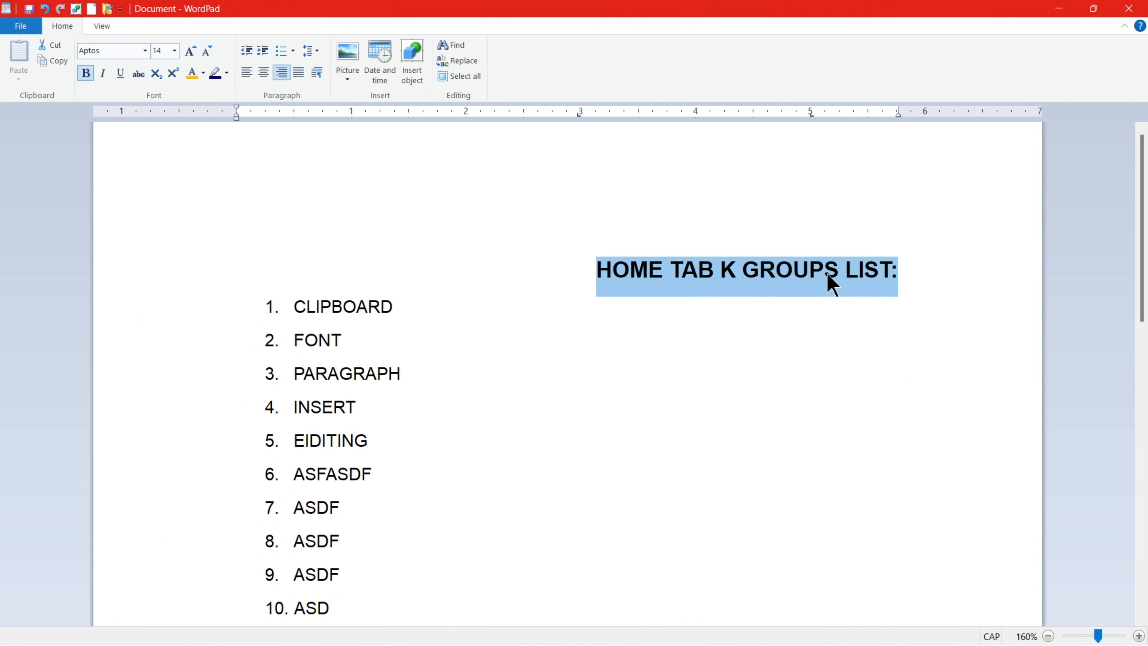
{"action": "left_click", "coordinate": [266, 74]}
{"action": "left_click", "coordinate": [247, 75]}
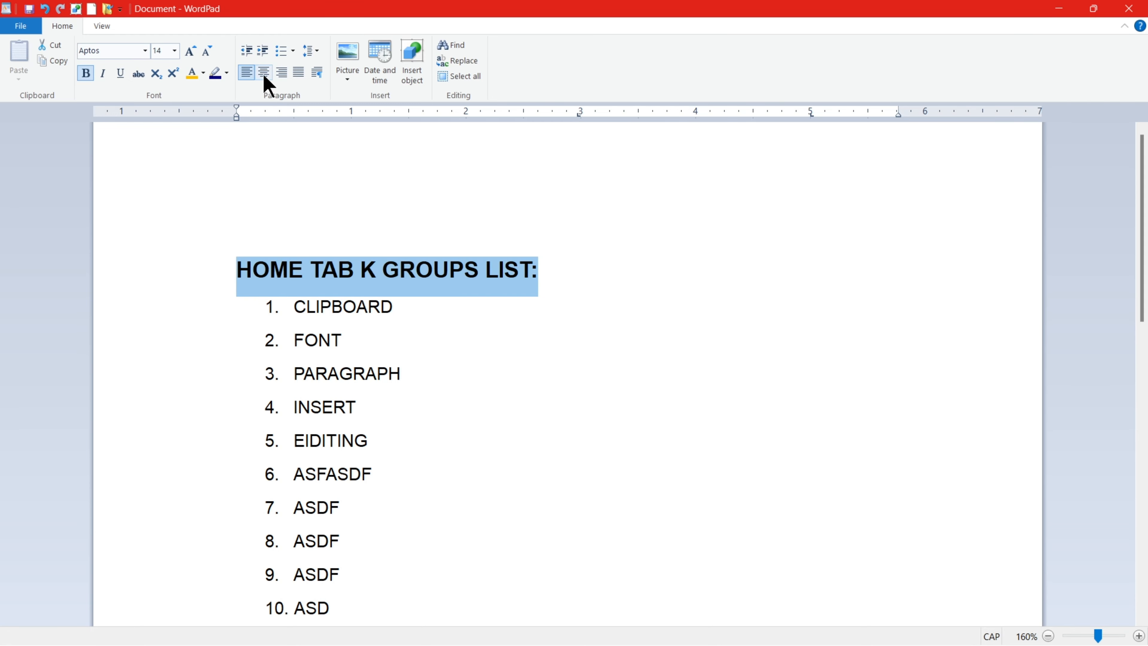
{"action": "left_click", "coordinate": [280, 74]}
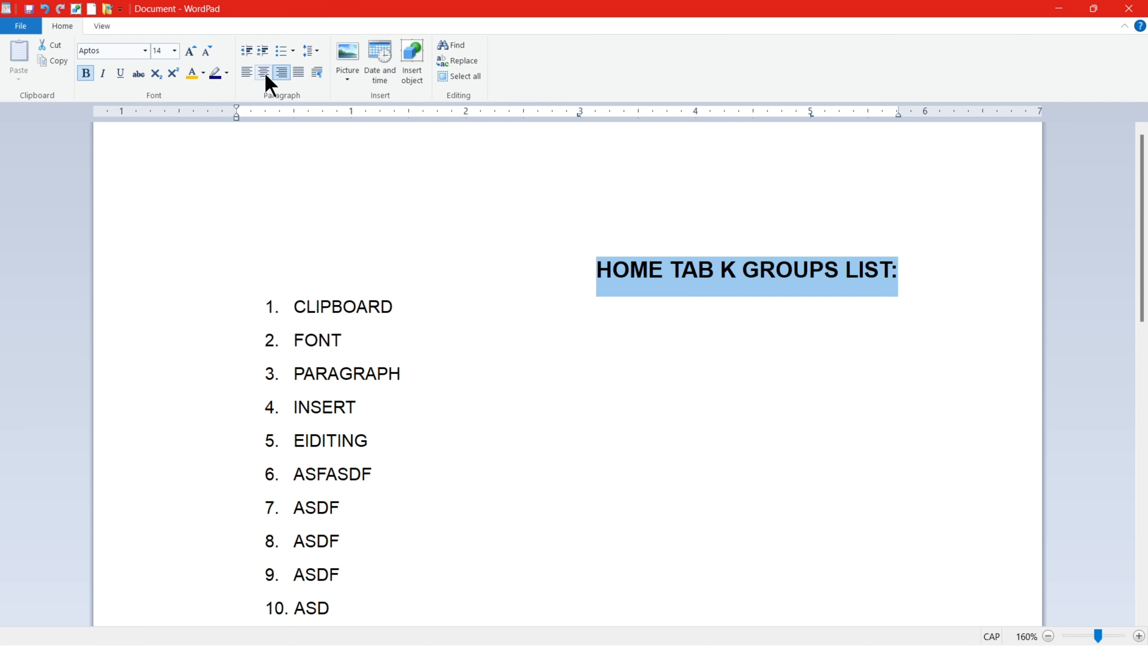
{"action": "left_click", "coordinate": [248, 74]}
Step: Justify the last four paragraphs of the document, from "To make your document" to the end
{"action": "scroll", "coordinate": [426, 360], "scroll_direction": "down", "scroll_amount": 10}
{"action": "scroll", "coordinate": [699, 410], "scroll_direction": "down", "scroll_amount": 5}
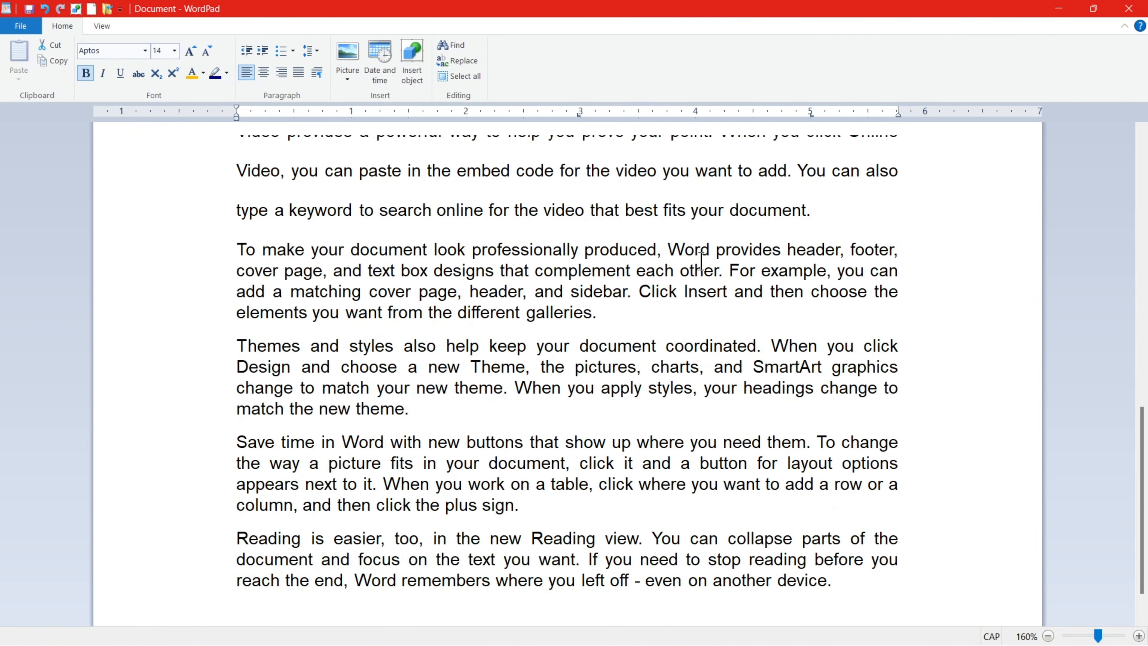
{"action": "left_click", "coordinate": [837, 550]}
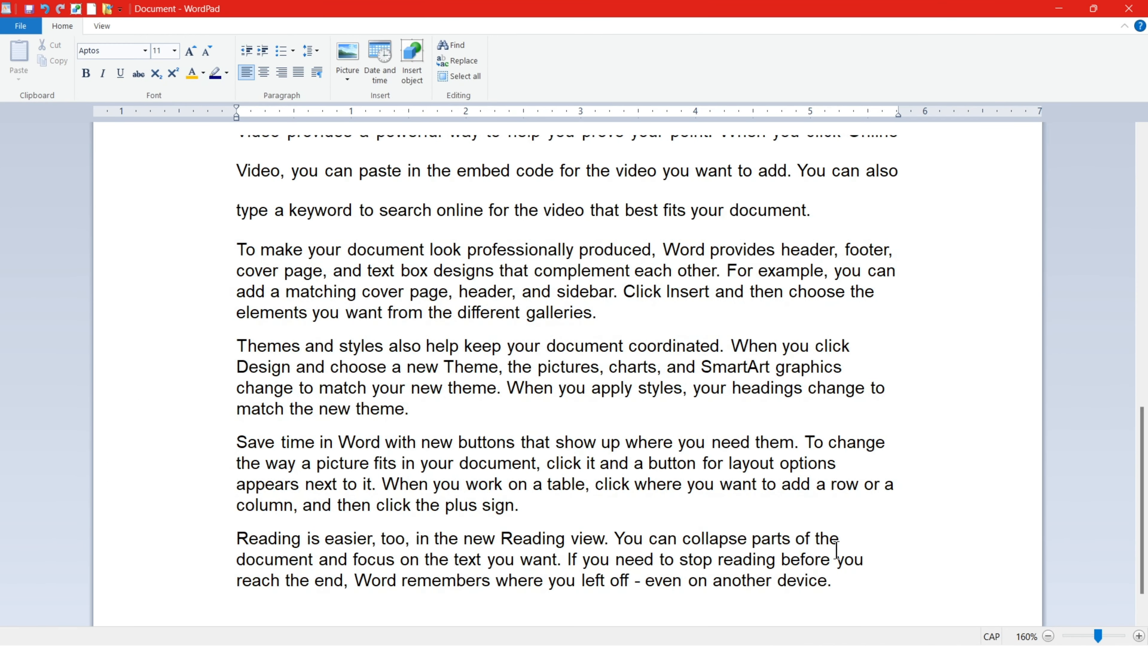
{"action": "left_click_drag", "start_coordinate": [847, 578], "coordinate": [221, 276]}
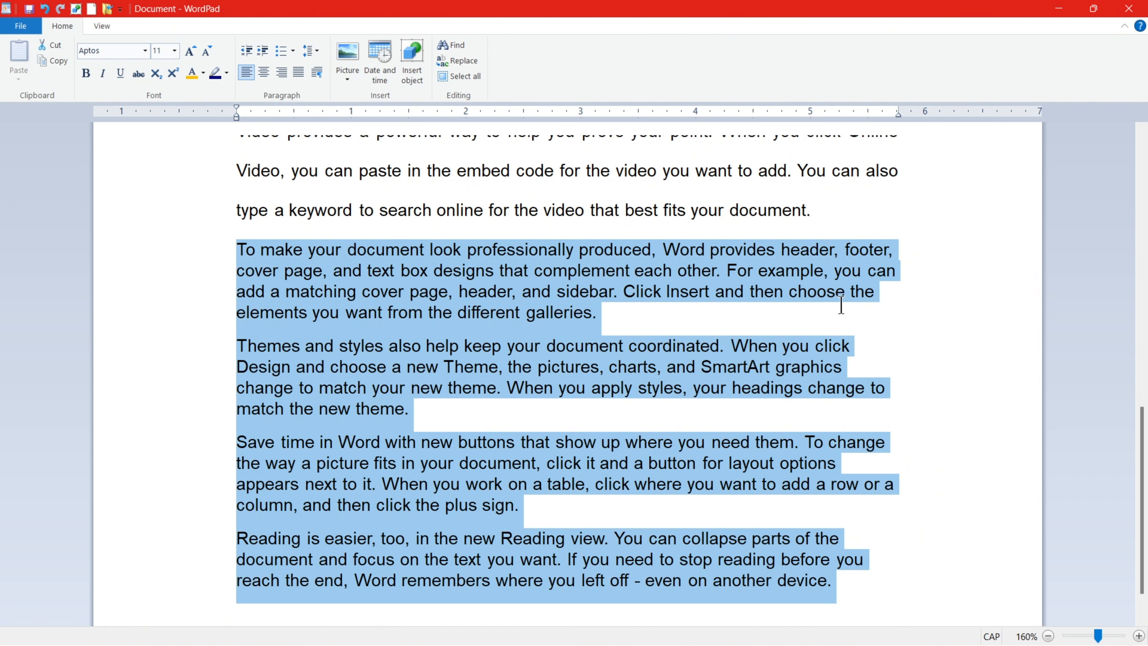
{"action": "left_click", "coordinate": [298, 73]}
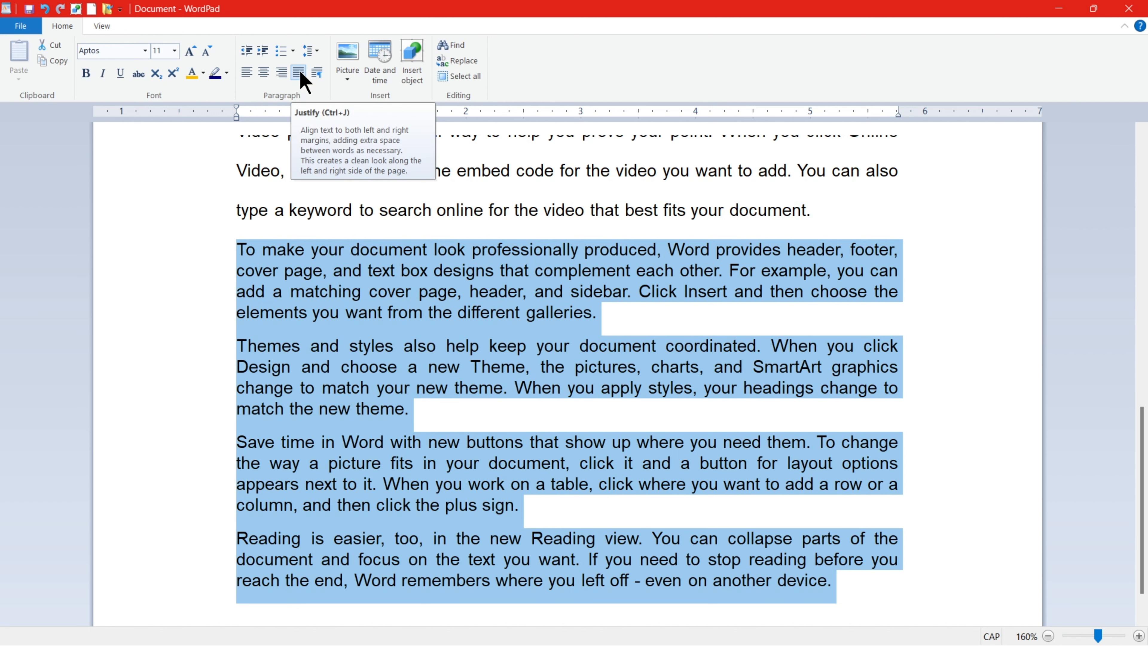
Step: Try center, left and right alignment on the last four paragraphs and return them to justified
{"action": "left_click", "coordinate": [264, 73]}
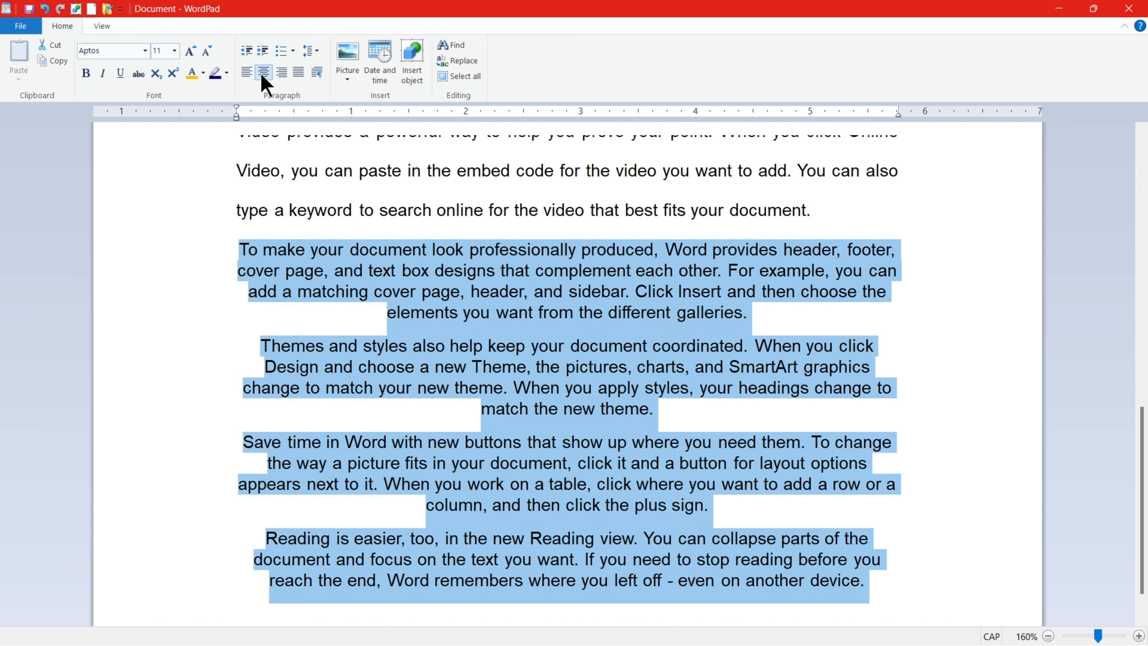
{"action": "left_click", "coordinate": [248, 74]}
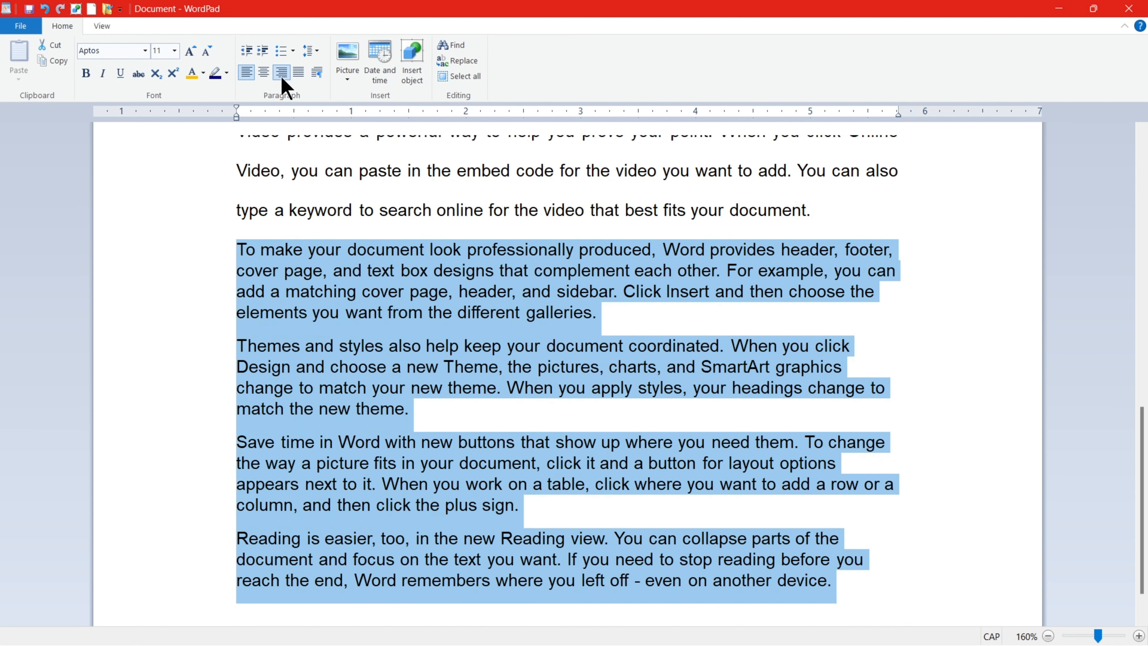
{"action": "left_click", "coordinate": [281, 73]}
{"action": "left_click", "coordinate": [298, 73]}
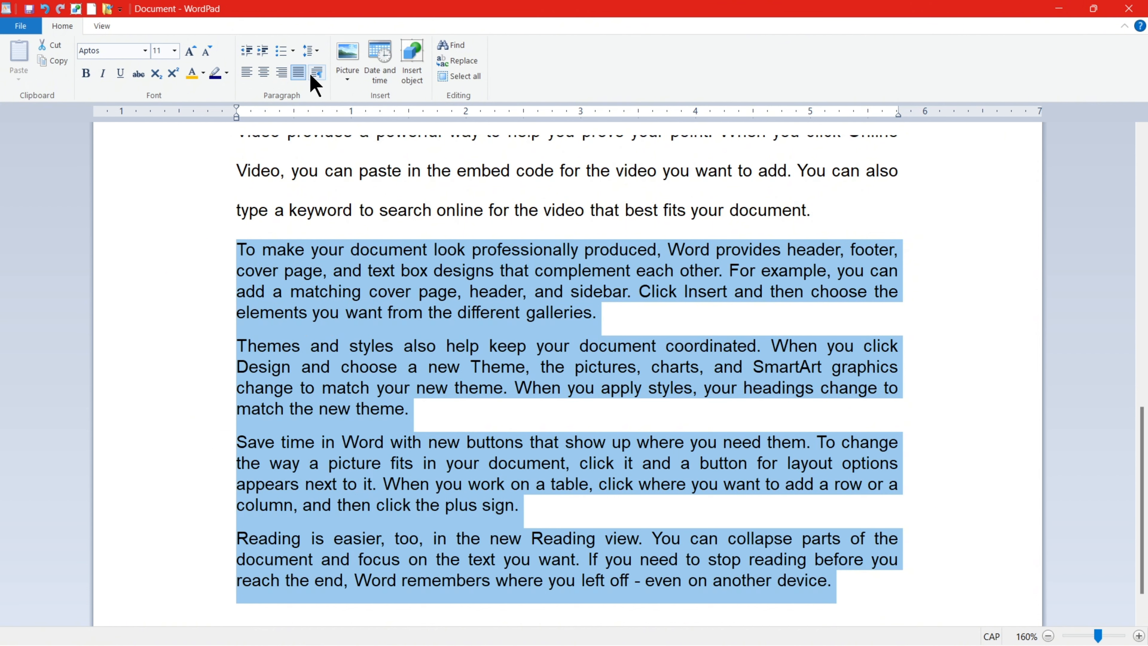
Step: Set a left indentation of 2" for the paragraph starting "To make your document"
{"action": "left_click", "coordinate": [403, 271]}
{"action": "left_click_drag", "start_coordinate": [604, 314], "coordinate": [230, 251]}
{"action": "left_click", "coordinate": [320, 80]}
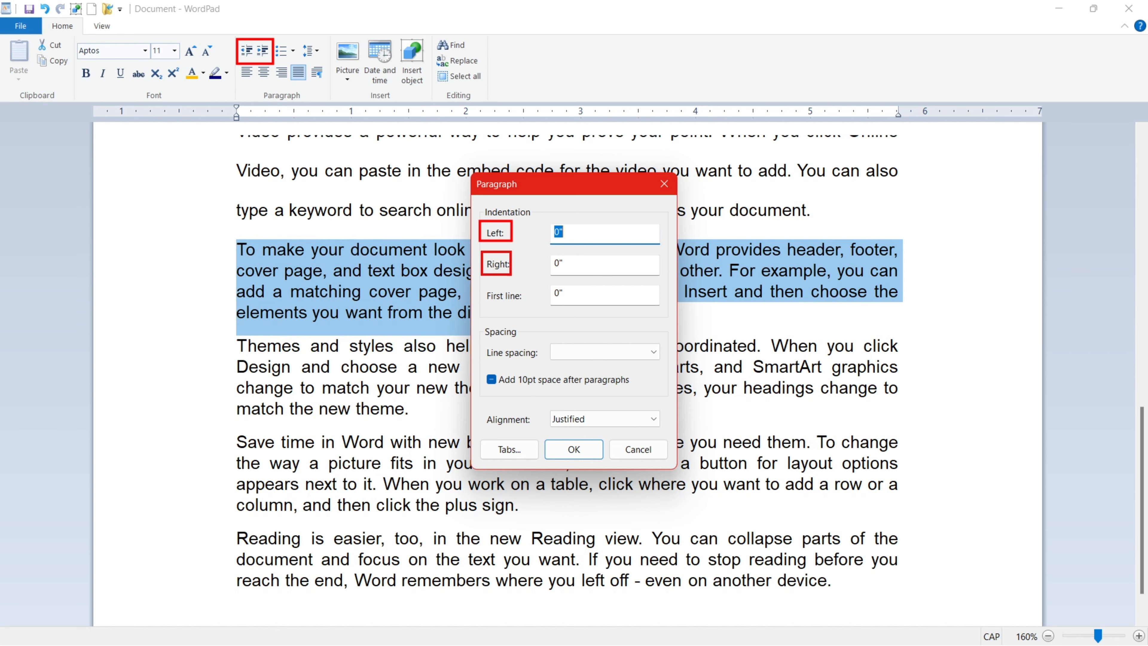
{"action": "left_click", "coordinate": [580, 232]}
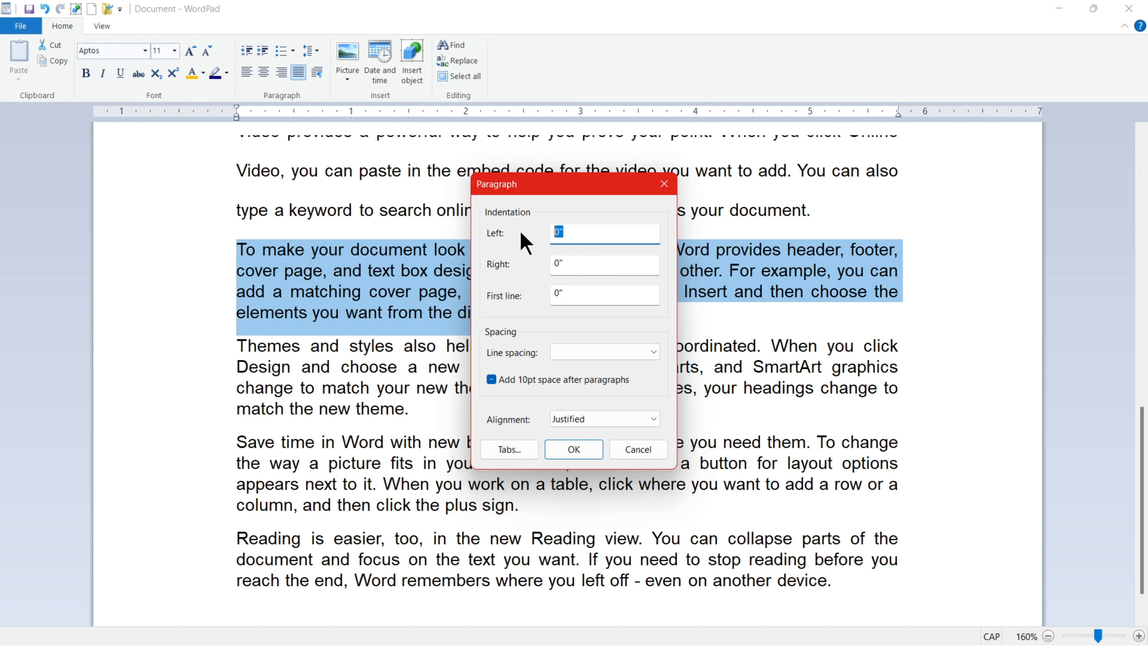
{"action": "type", "text": "3"}
{"action": "left_click", "coordinate": [572, 453]}
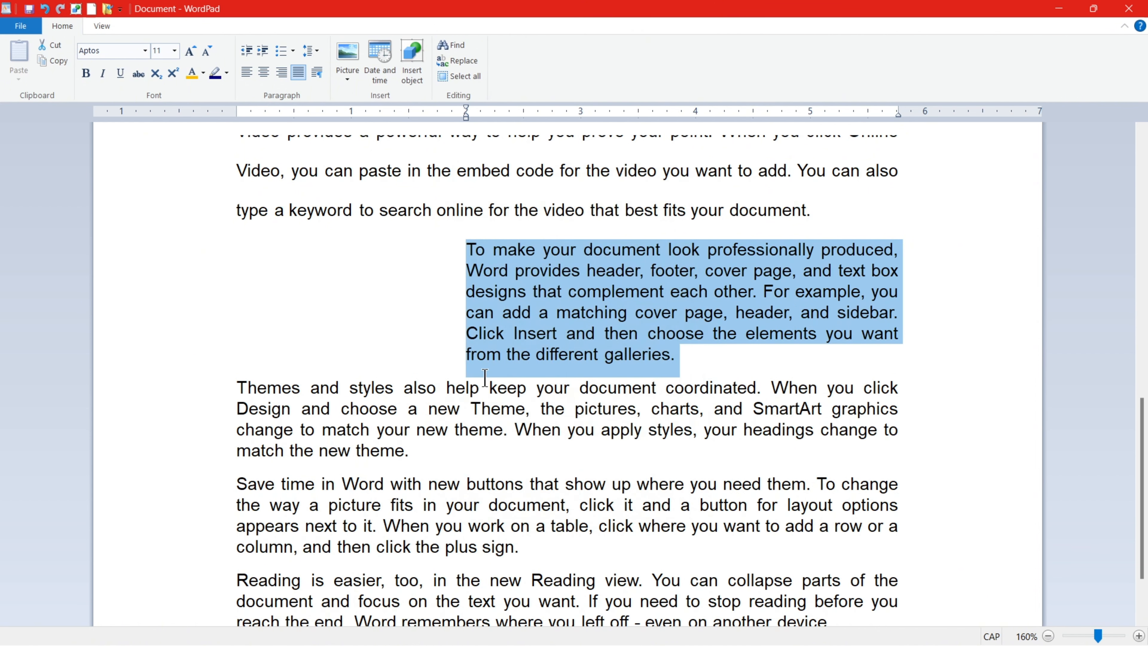
Step: Set a right indentation of 2" for the paragraph starting "Themes and styles"
{"action": "scroll", "coordinate": [335, 311], "scroll_direction": "down", "scroll_amount": 1}
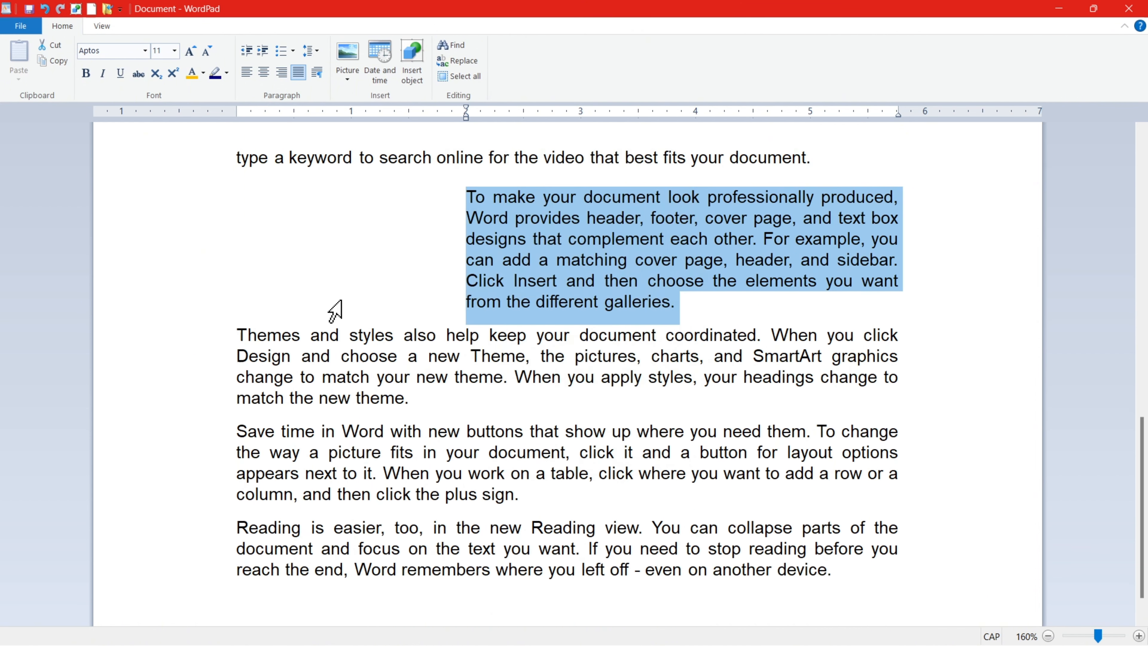
{"action": "scroll", "coordinate": [334, 311], "scroll_direction": "down", "scroll_amount": 1}
{"action": "left_click_drag", "start_coordinate": [413, 357], "coordinate": [269, 300]}
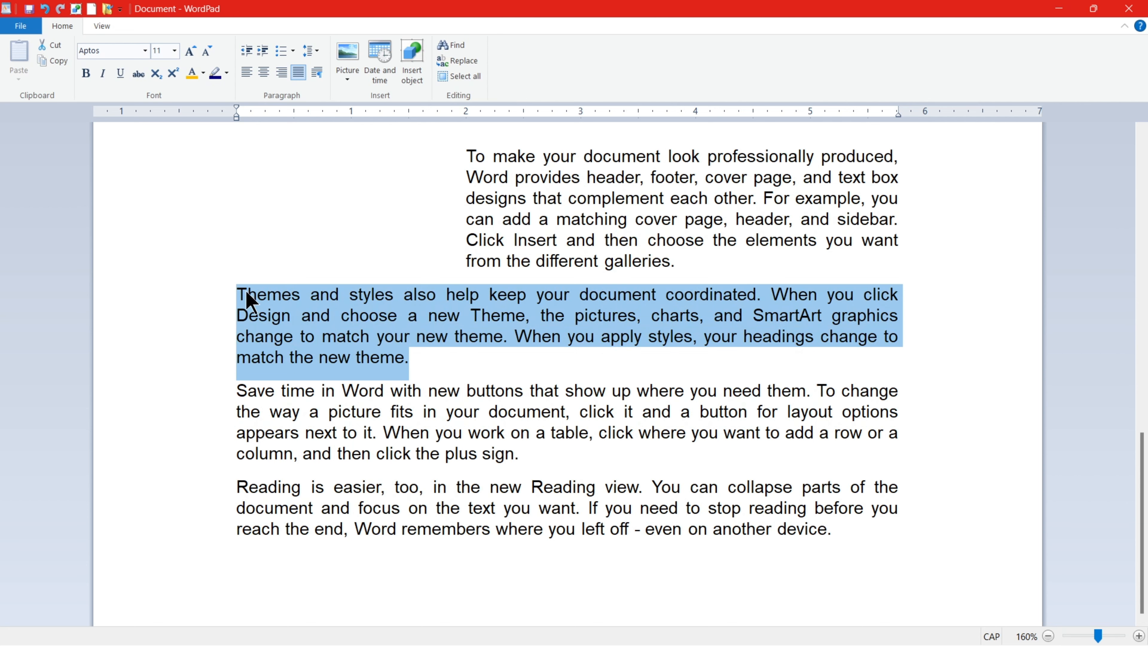
{"action": "left_click", "coordinate": [318, 74]}
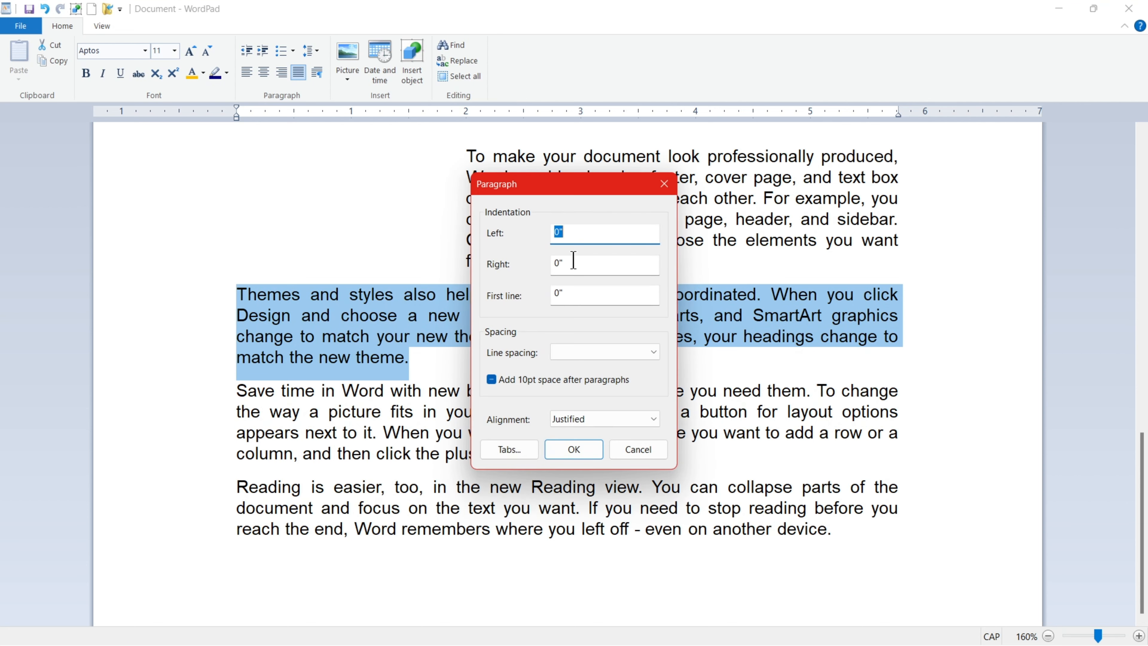
{"action": "double_click", "coordinate": [573, 262]}
{"action": "type", "text": "2"}
{"action": "left_click", "coordinate": [569, 450]}
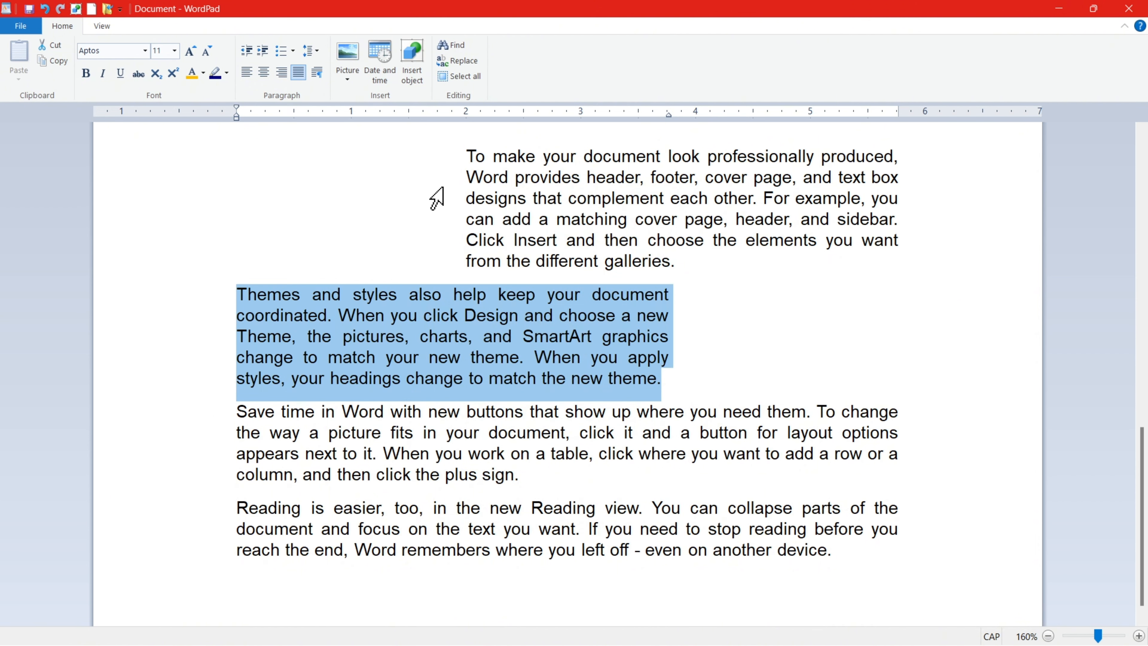
Step: Set a first line indentation of 1" for the paragraph starting "Themes and styles"
{"action": "left_click", "coordinate": [317, 73]}
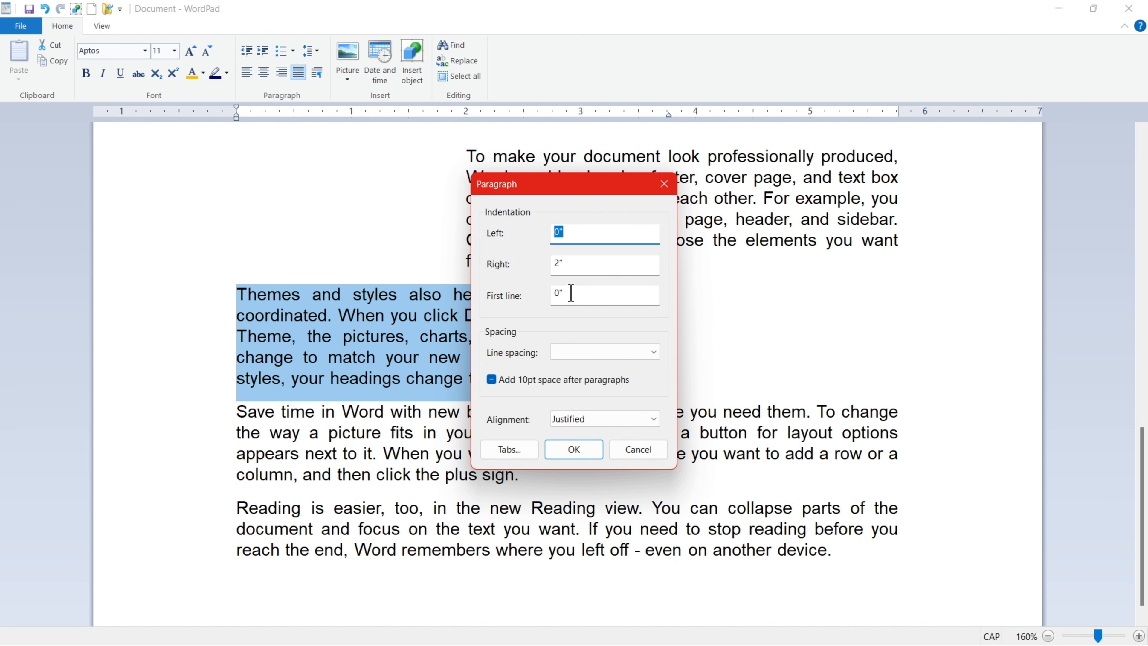
{"action": "left_click_drag", "start_coordinate": [515, 187], "coordinate": [676, 185]}
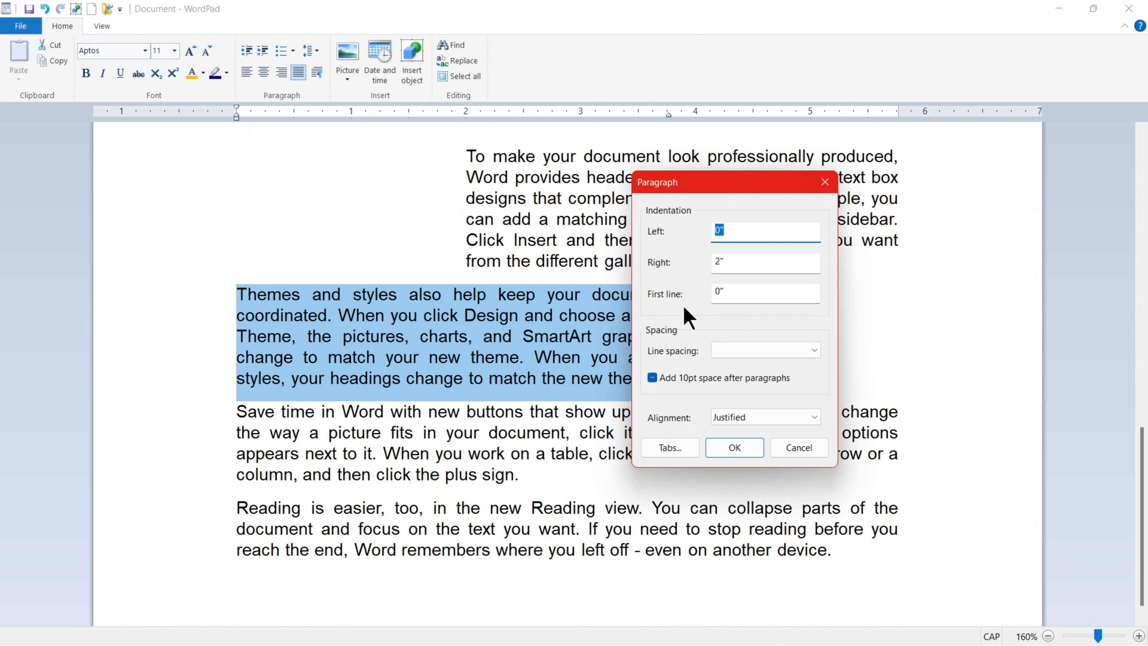
{"action": "key", "text": "Tab"}
{"action": "key", "text": "Tab"}
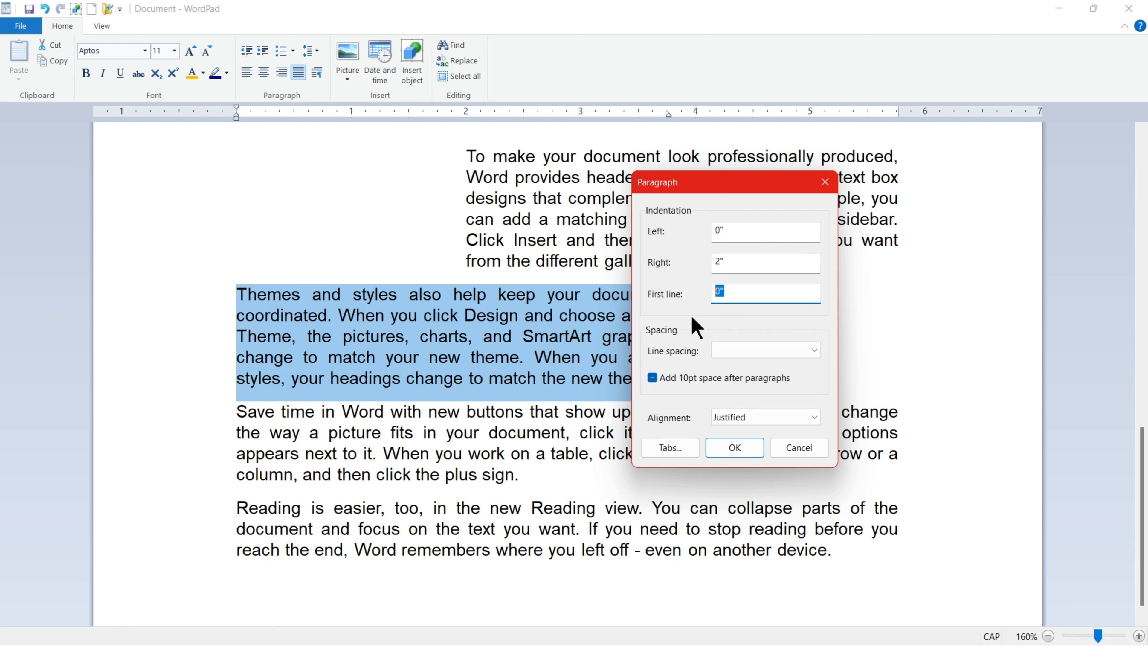
{"action": "type", "text": "1"}
{"action": "left_click", "coordinate": [735, 448]}
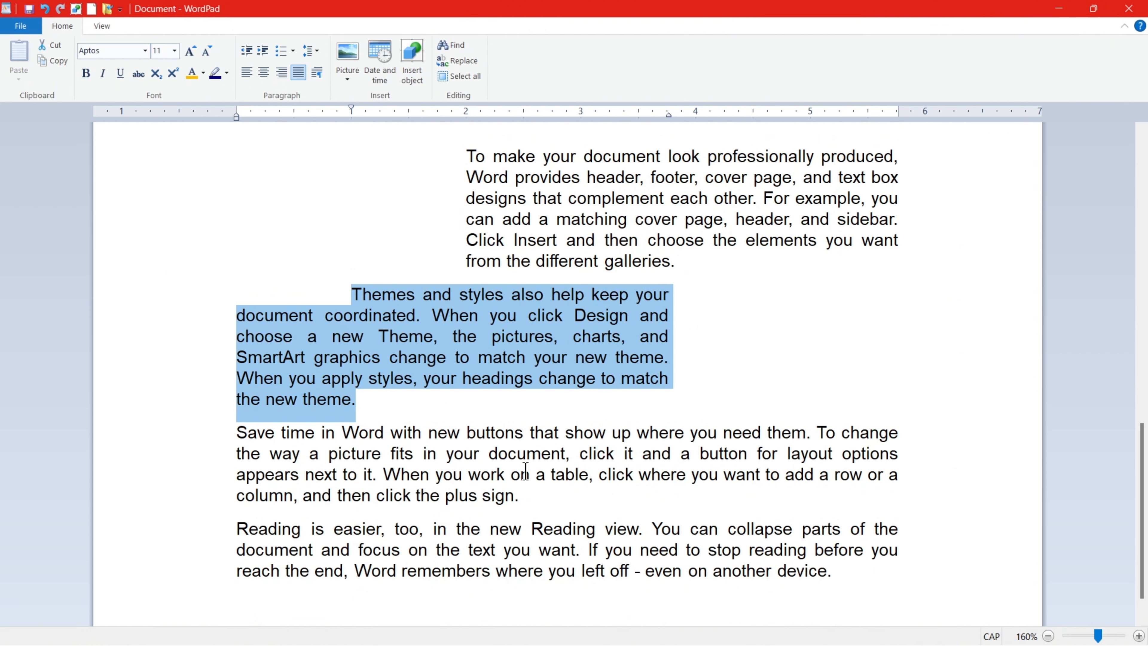
Step: Set the line spacing to 2.00 for the paragraph starting "Save time in Word"
{"action": "left_click_drag", "start_coordinate": [535, 494], "coordinate": [202, 438]}
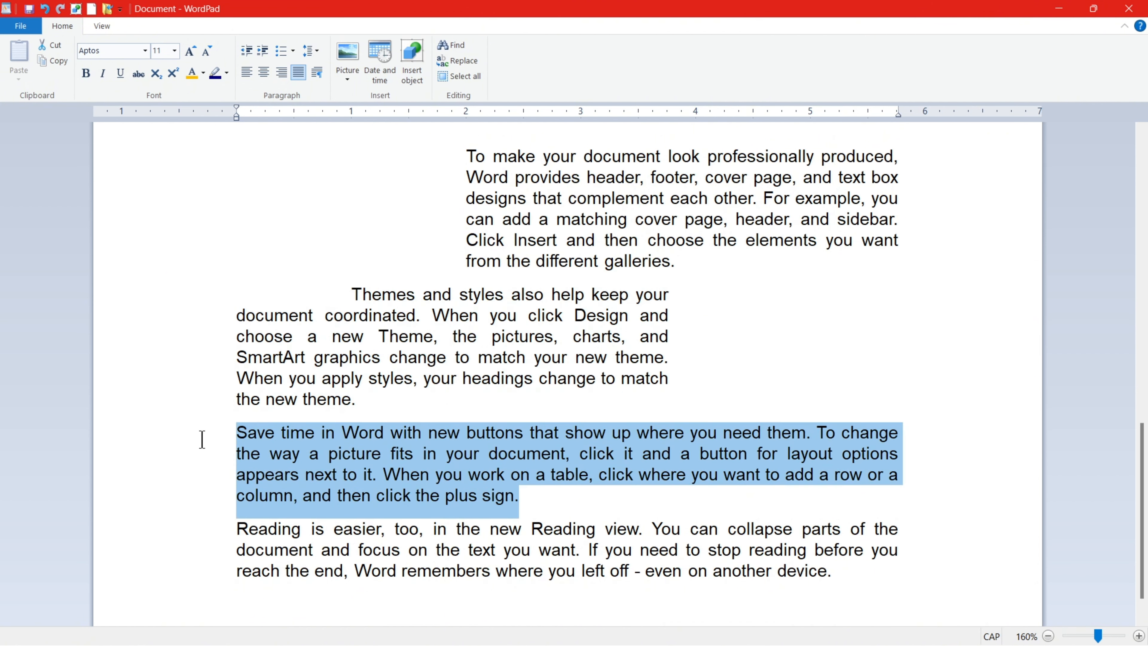
{"action": "left_click", "coordinate": [317, 71]}
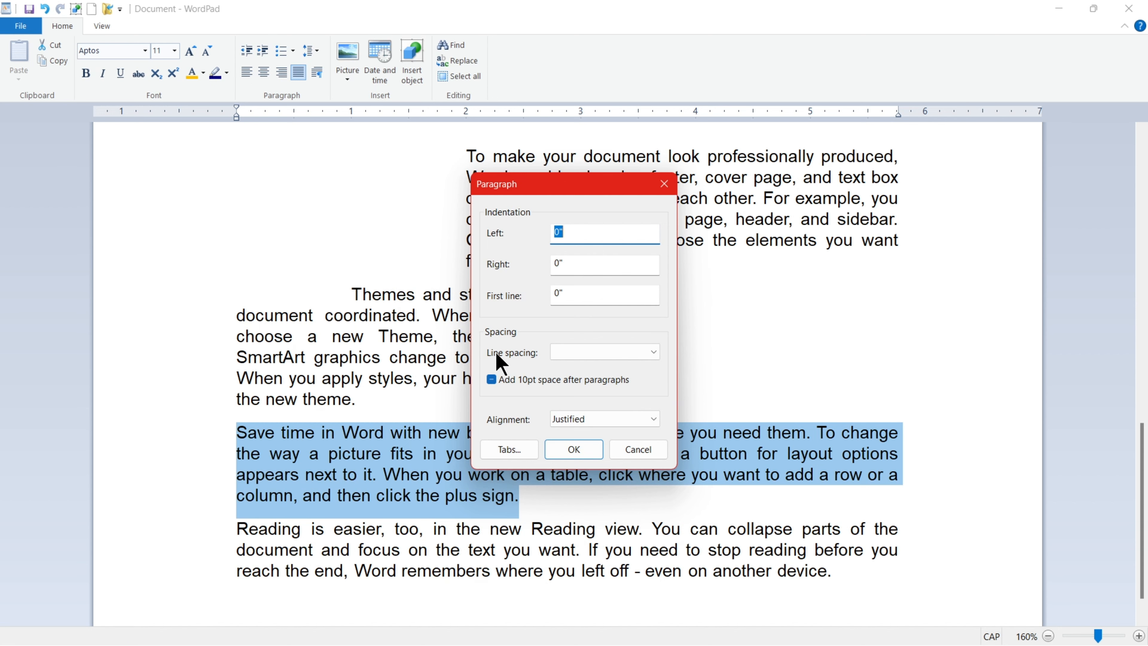
{"action": "left_click", "coordinate": [582, 351]}
{"action": "left_click", "coordinate": [575, 403]}
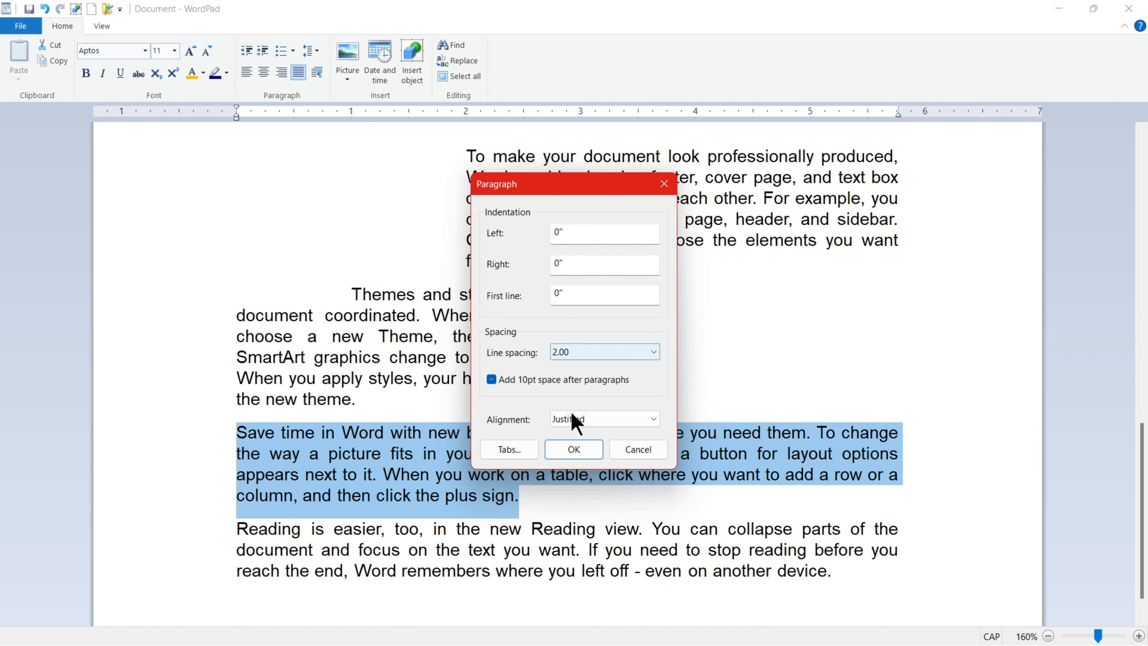
{"action": "left_click", "coordinate": [574, 450]}
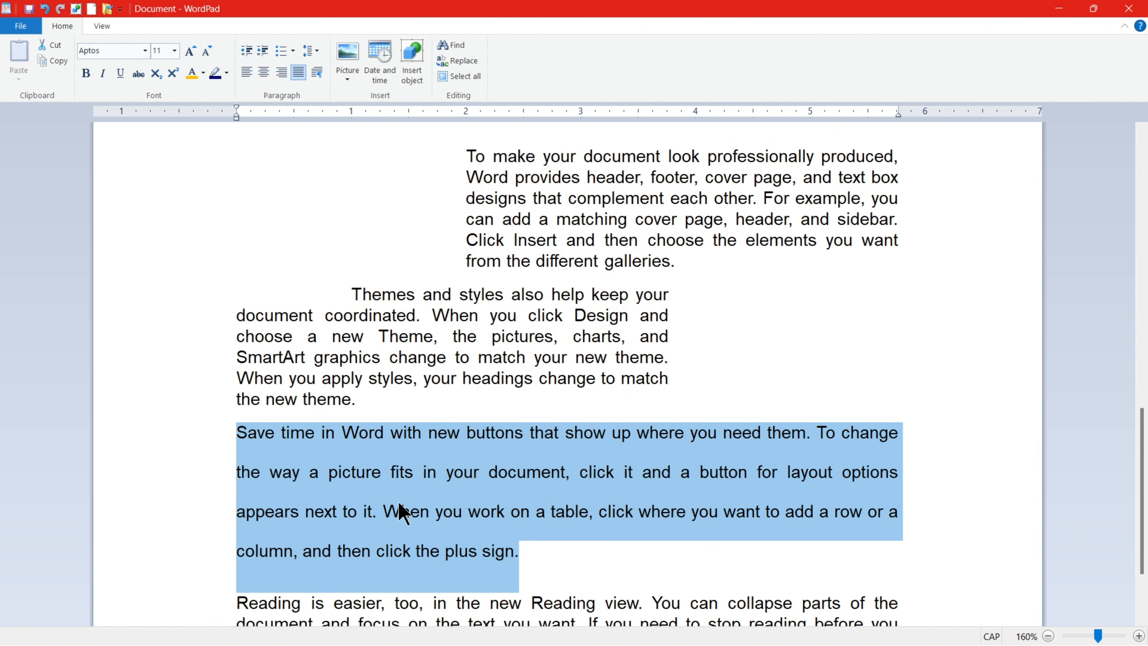
Step: Turn off the 10pt space after paragraphs for the paragraph starting "Save time in Word"
{"action": "left_click", "coordinate": [317, 73]}
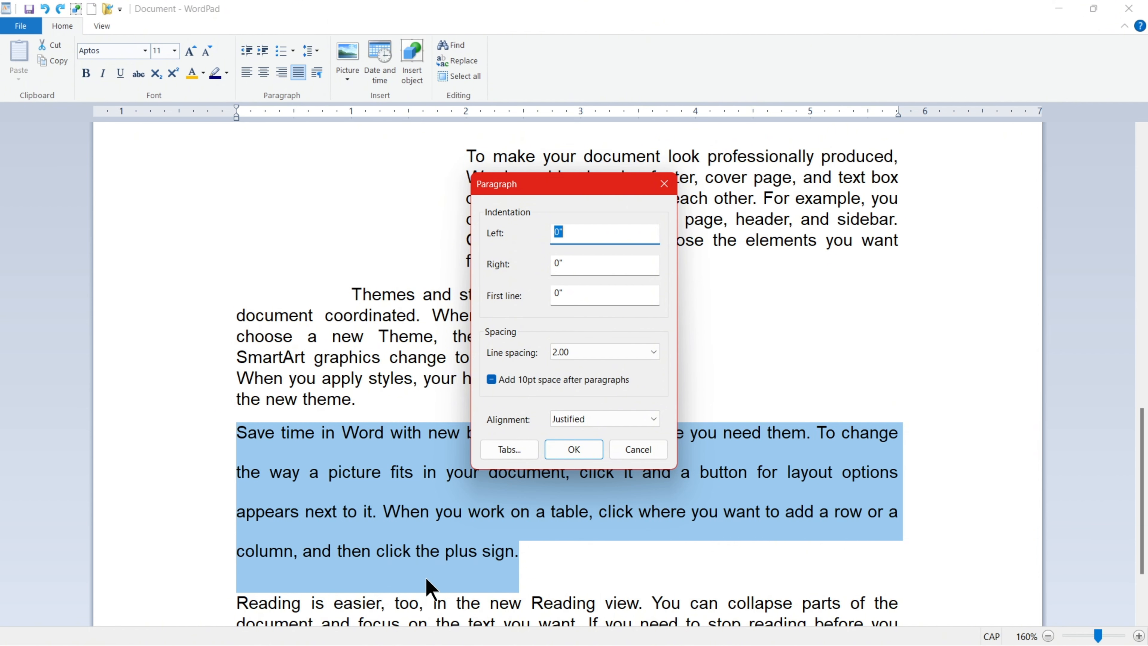
{"action": "left_click", "coordinate": [495, 382]}
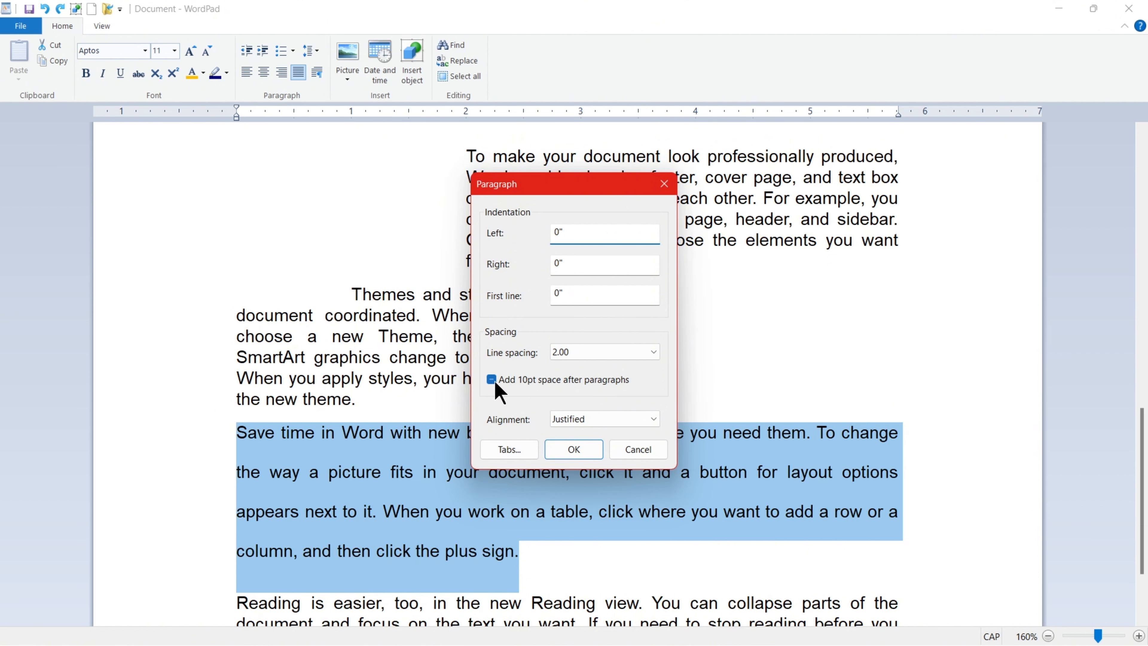
{"action": "left_click", "coordinate": [573, 450]}
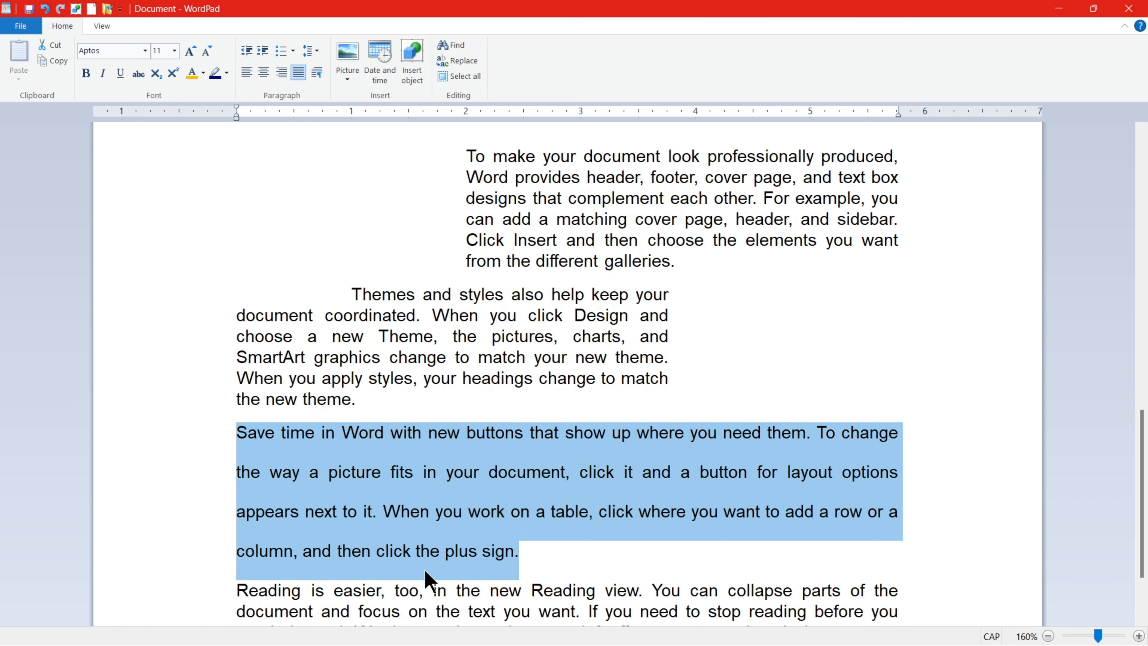
Step: Examine the alignment choices in the paragraph settings of the paragraph starting "Save time in Word"
{"action": "left_click", "coordinate": [317, 74]}
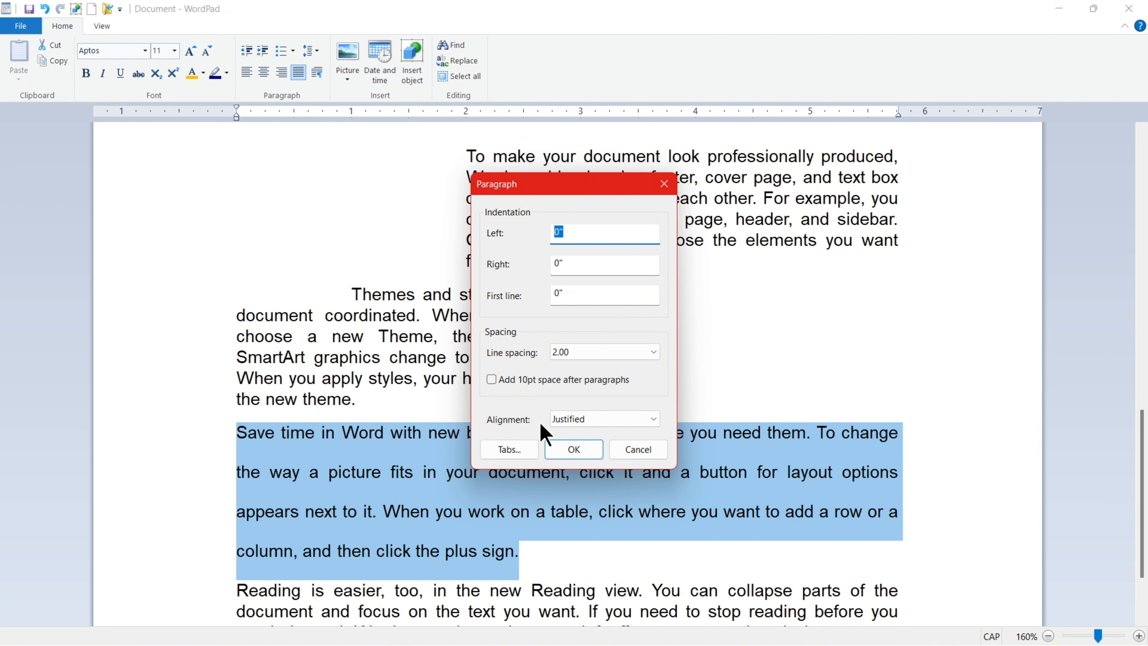
{"action": "left_click", "coordinate": [578, 421]}
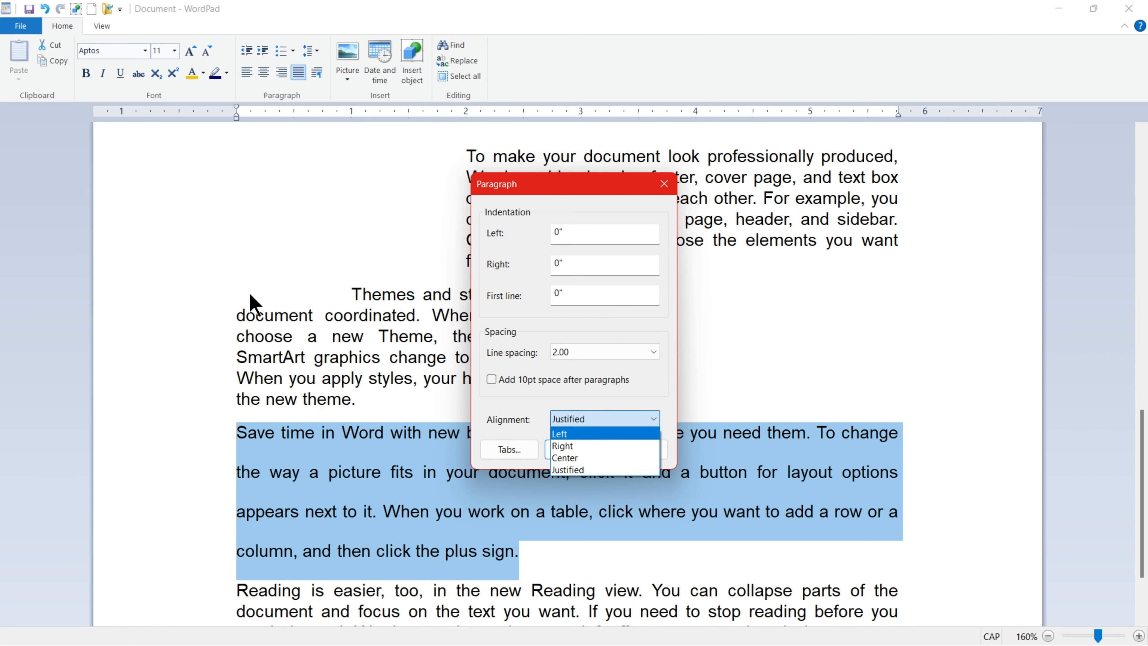
{"action": "left_click", "coordinate": [491, 419]}
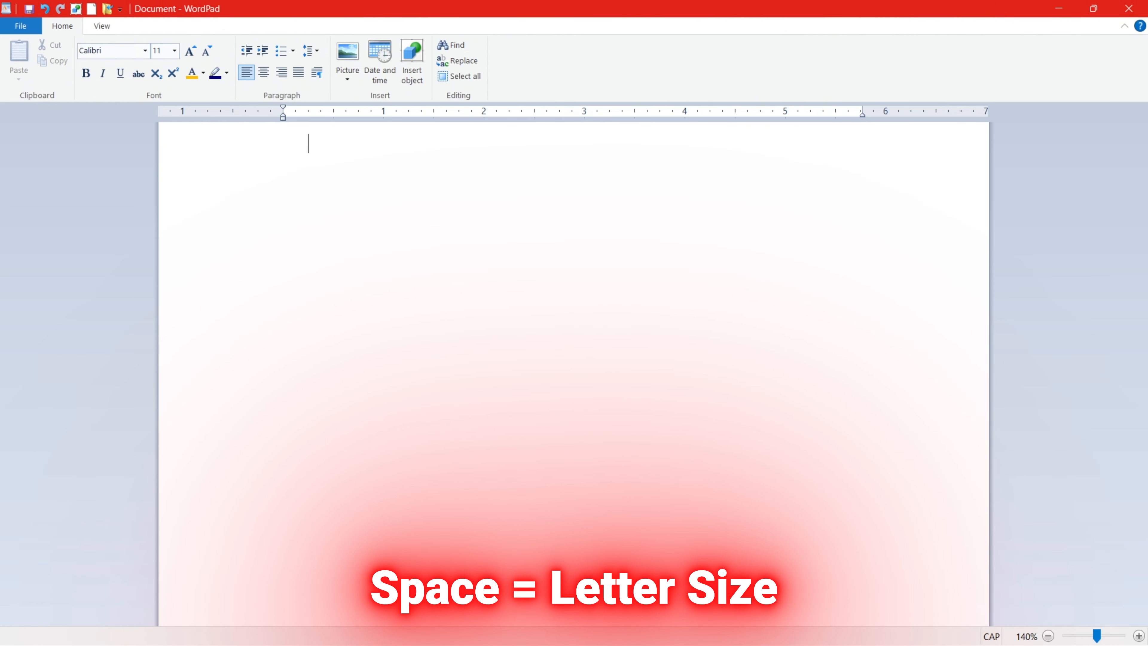
Step: Try tab and line-break spacing in the blank document, and delete everything entered
{"action": "key", "text": "Tab"}
{"action": "key", "text": "Tab"}
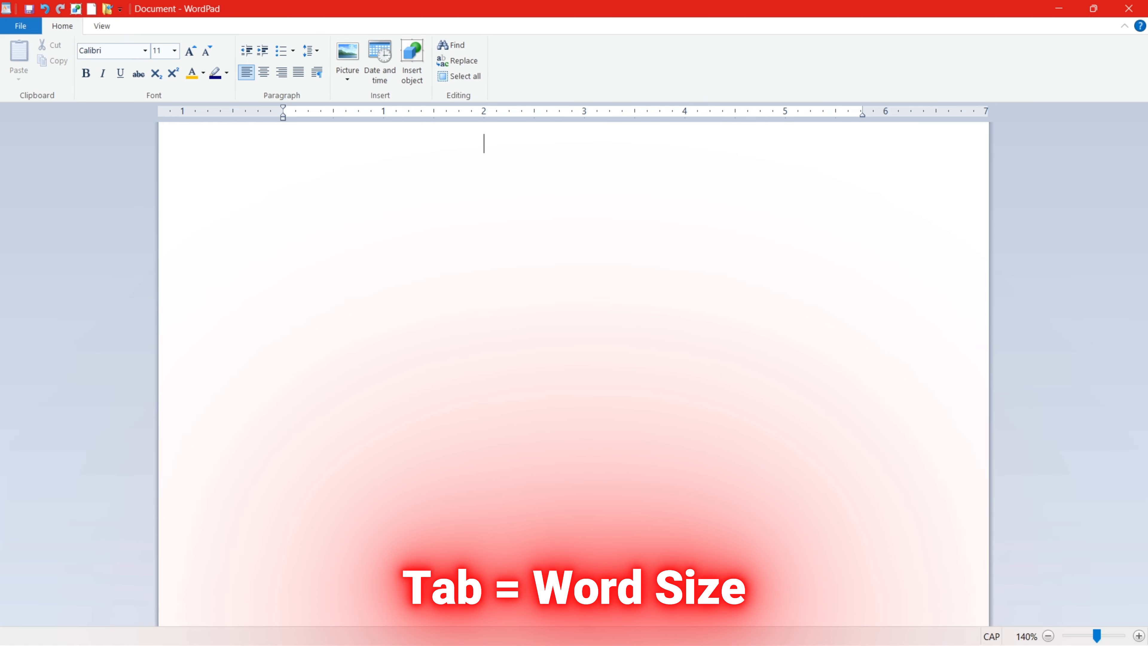
{"action": "key", "text": "Return"}
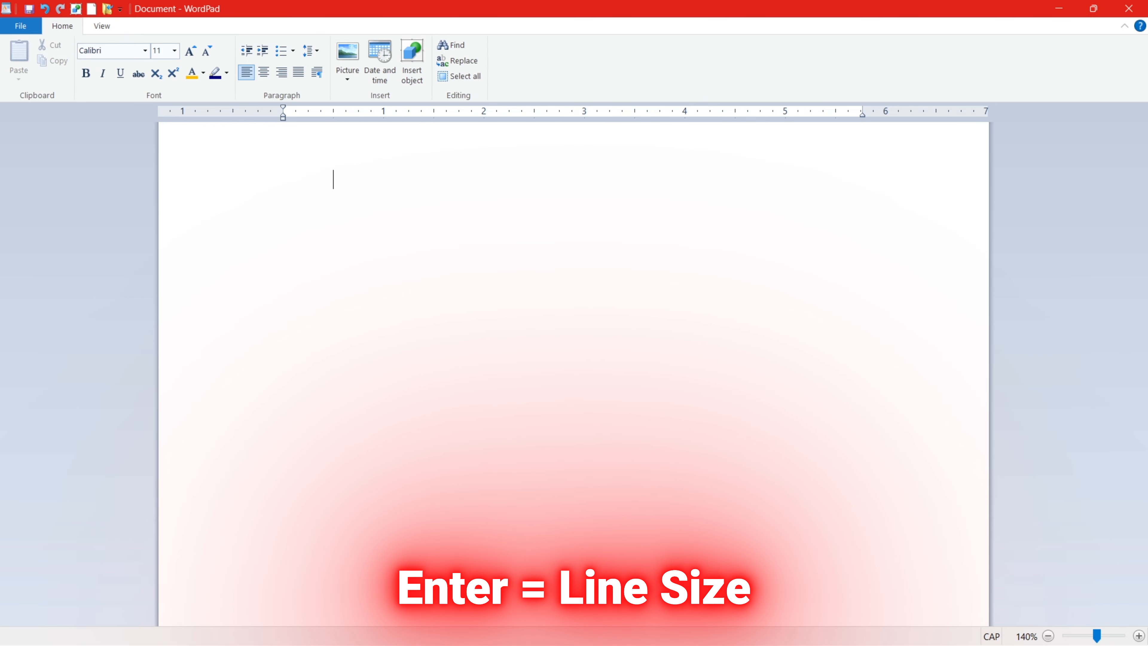
{"action": "key", "text": "ctrl+a"}
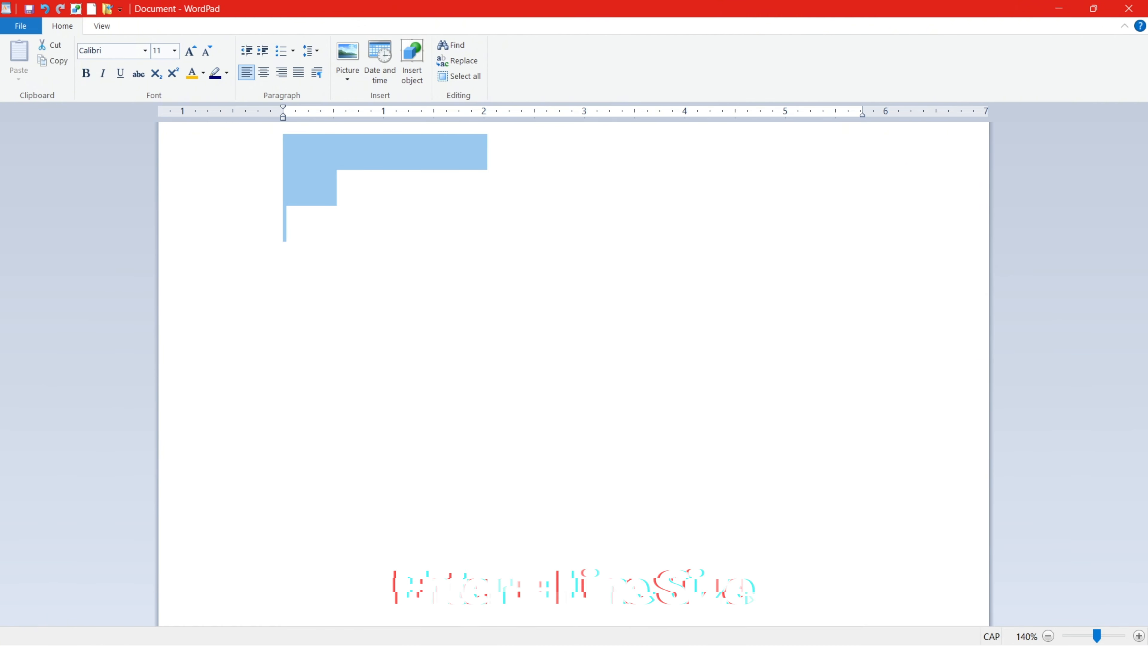
{"action": "key", "text": "Delete"}
Step: Insert tab spacing on the blank document's first line and set a tab stop at 2" for it
{"action": "key", "text": "Tab"}
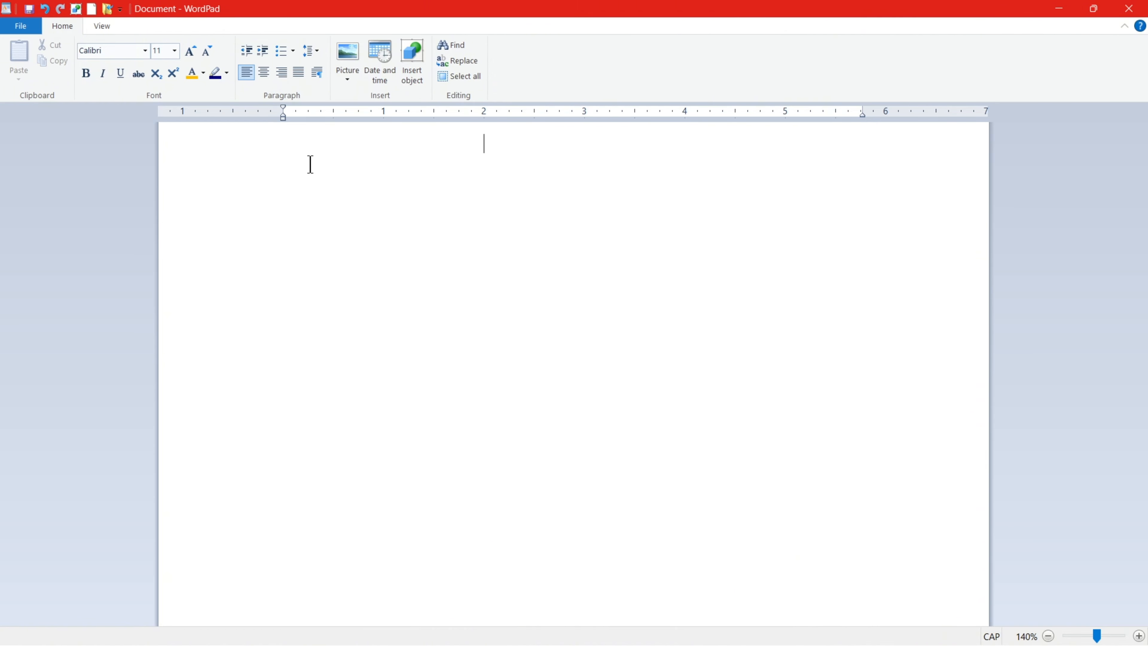
{"action": "left_click", "coordinate": [317, 73]}
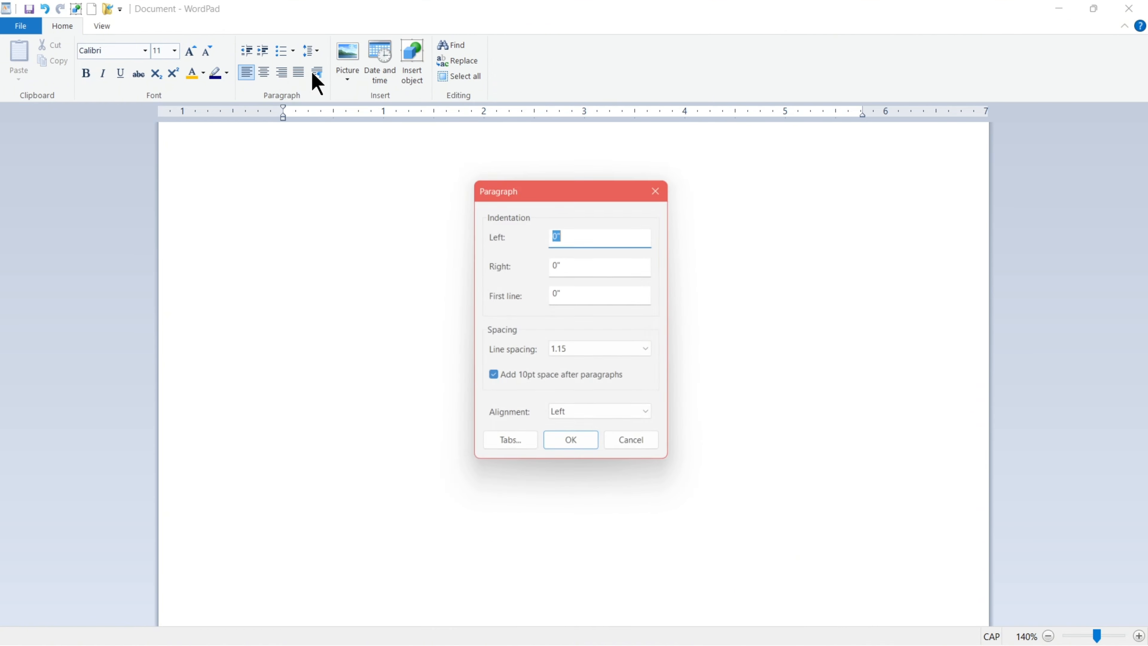
{"action": "left_click", "coordinate": [510, 456]}
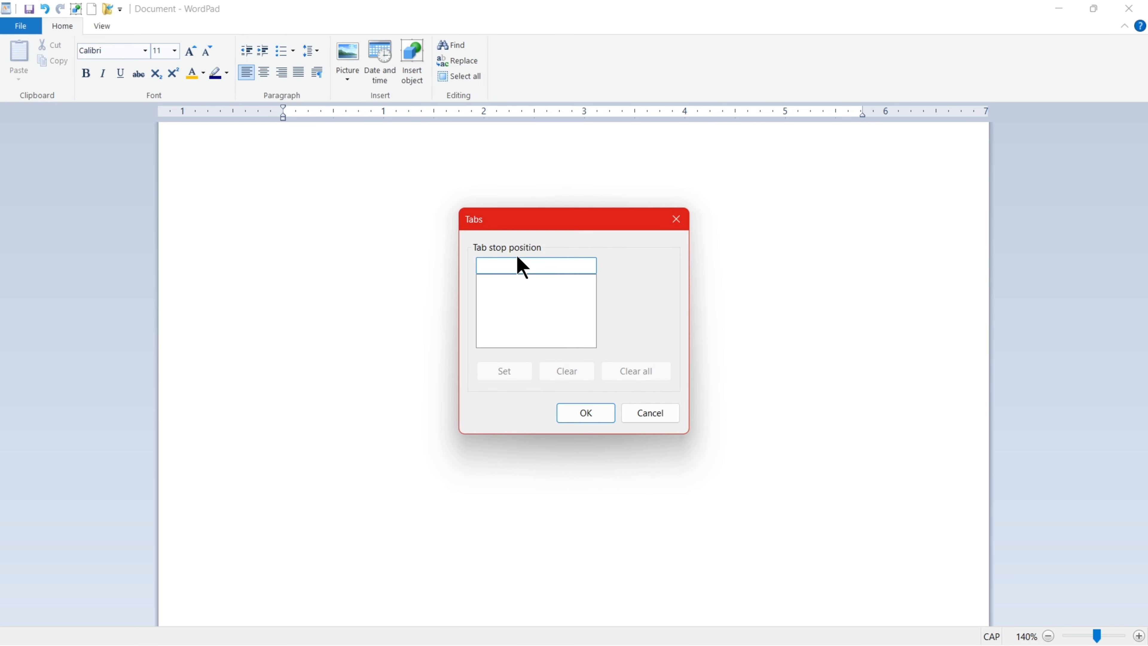
{"action": "type", "text": "2"}
{"action": "left_click", "coordinate": [505, 372]}
{"action": "left_click", "coordinate": [588, 414]}
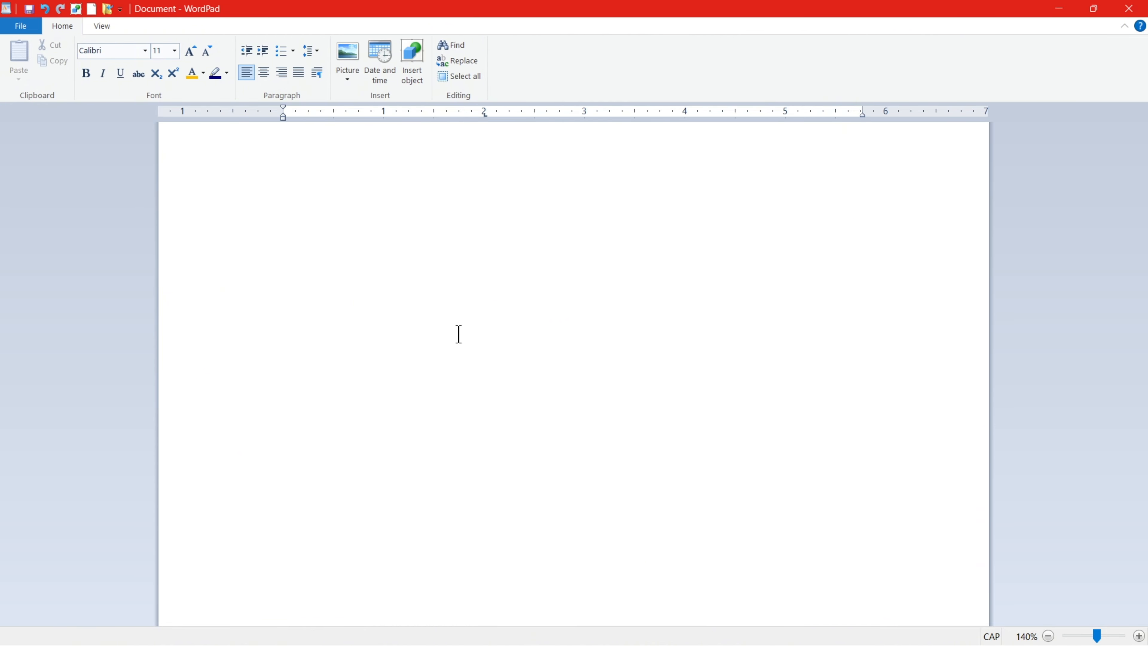